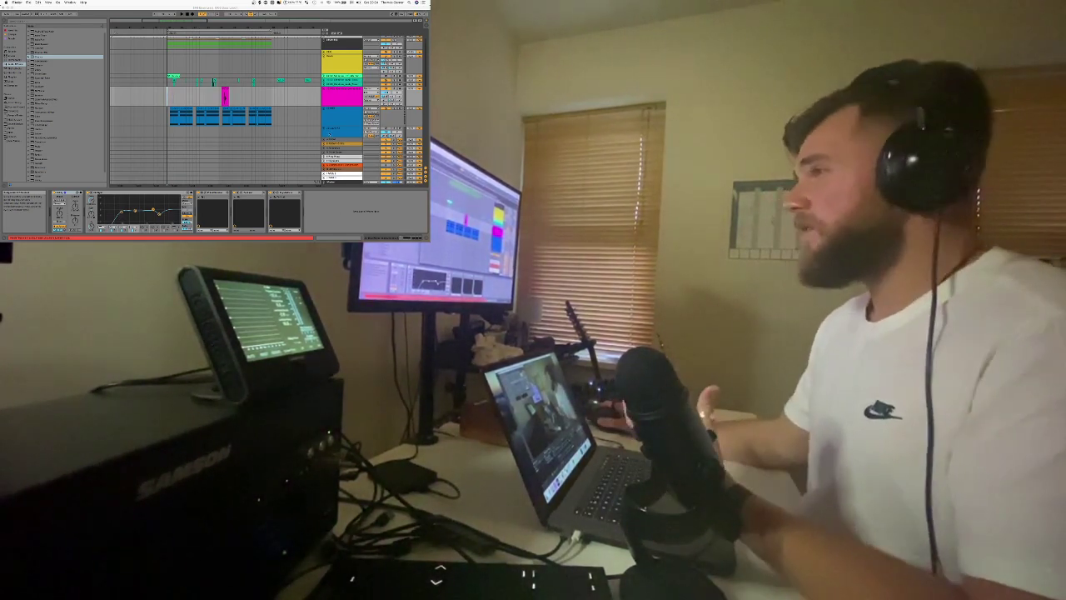
Look through the arrangement's tracks and play the full mix from bar 49, where the ALL IN section starts.
scroll(292, 112, "up", 3)
scroll(291, 112, "down", 3)
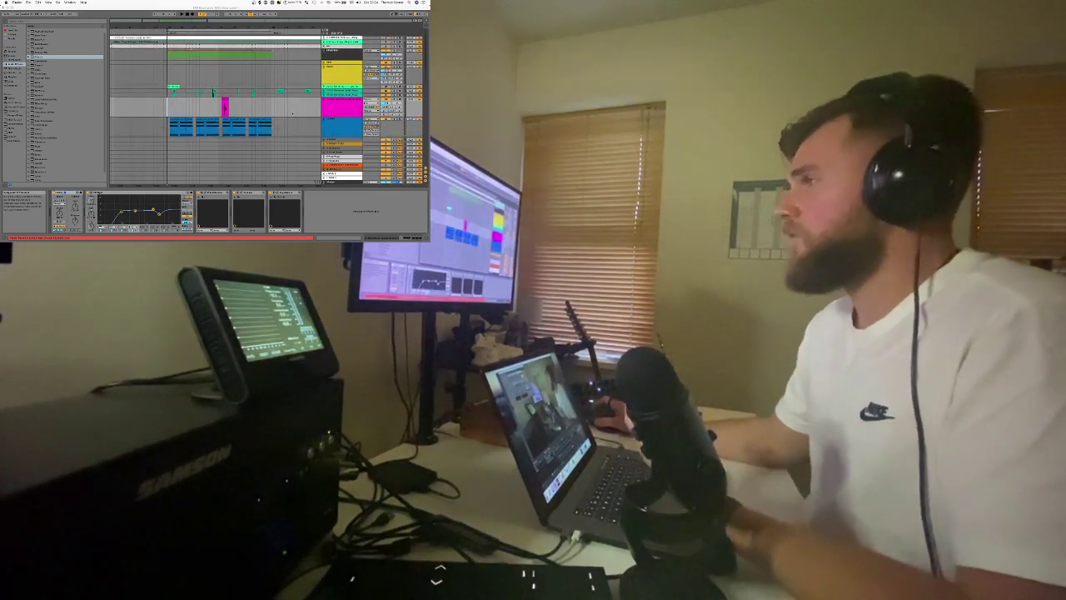
scroll(292, 111, "down", 10)
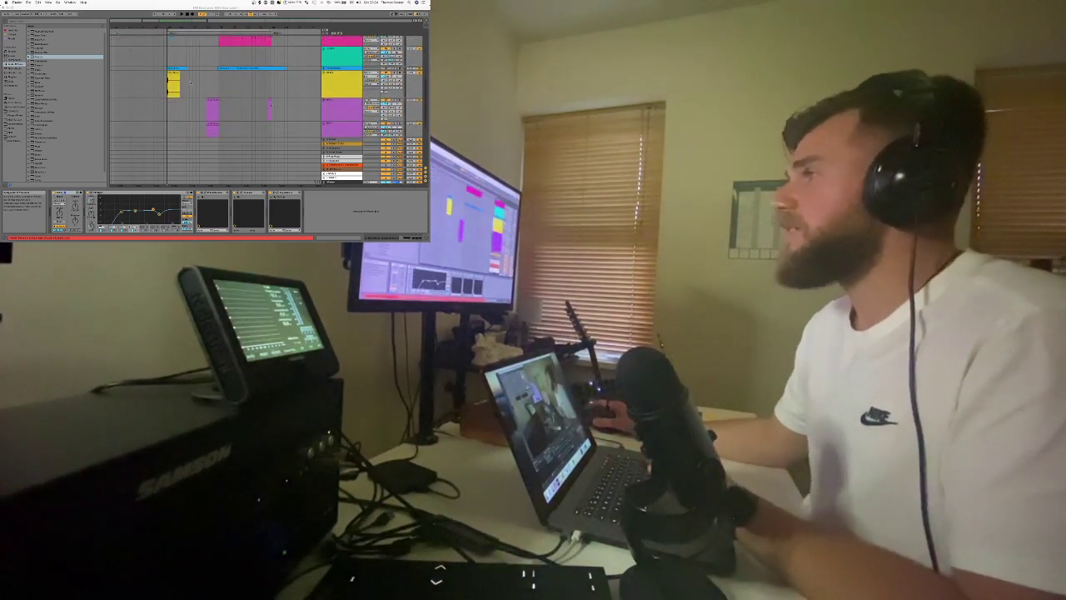
scroll(291, 112, "up", 1)
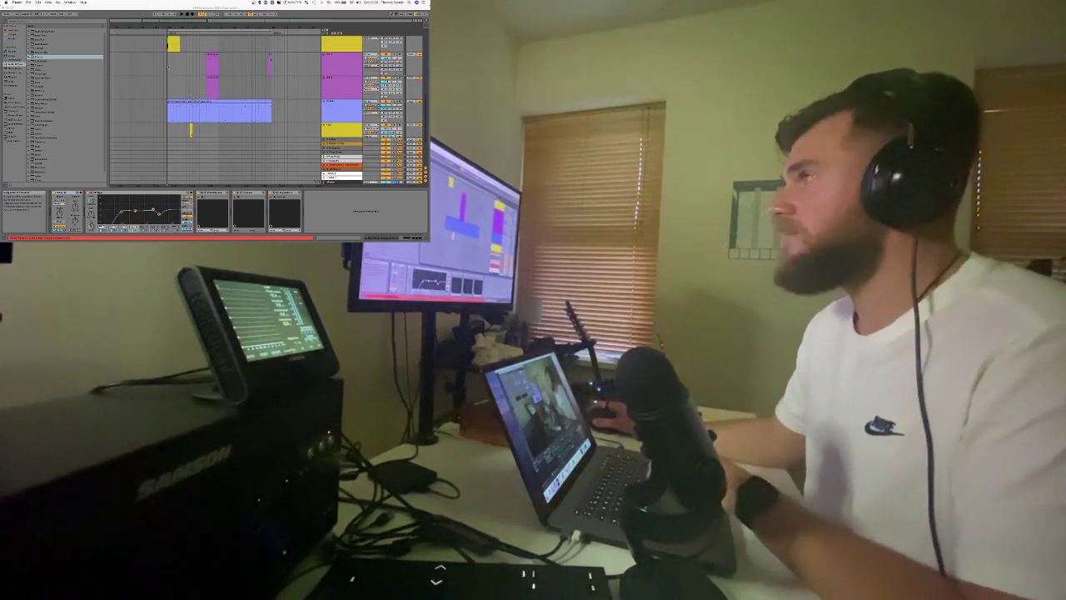
left_click(177, 106)
left_click(339, 55)
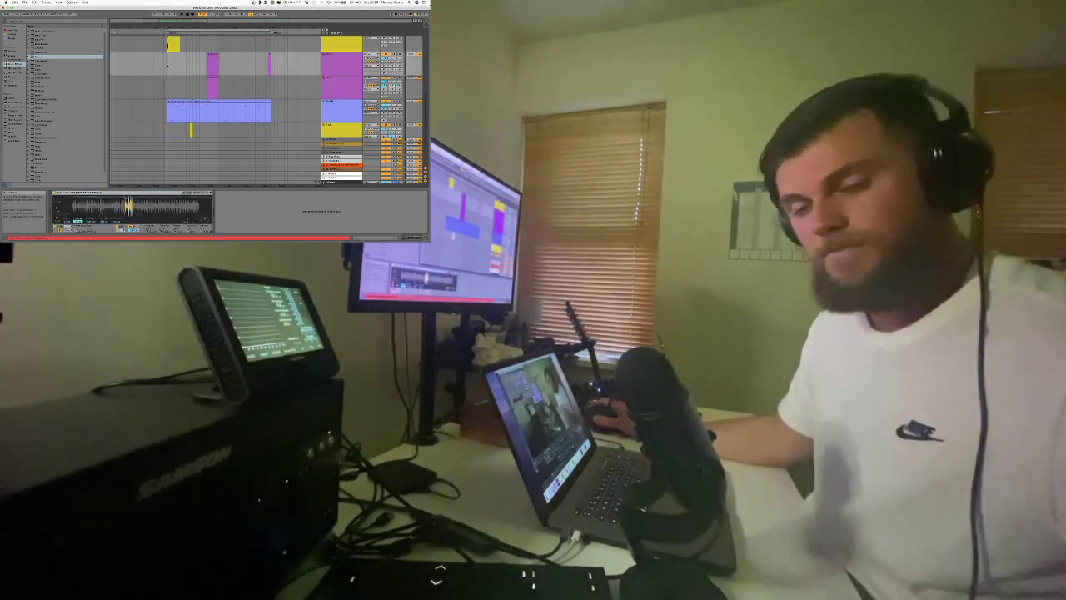
key("space")
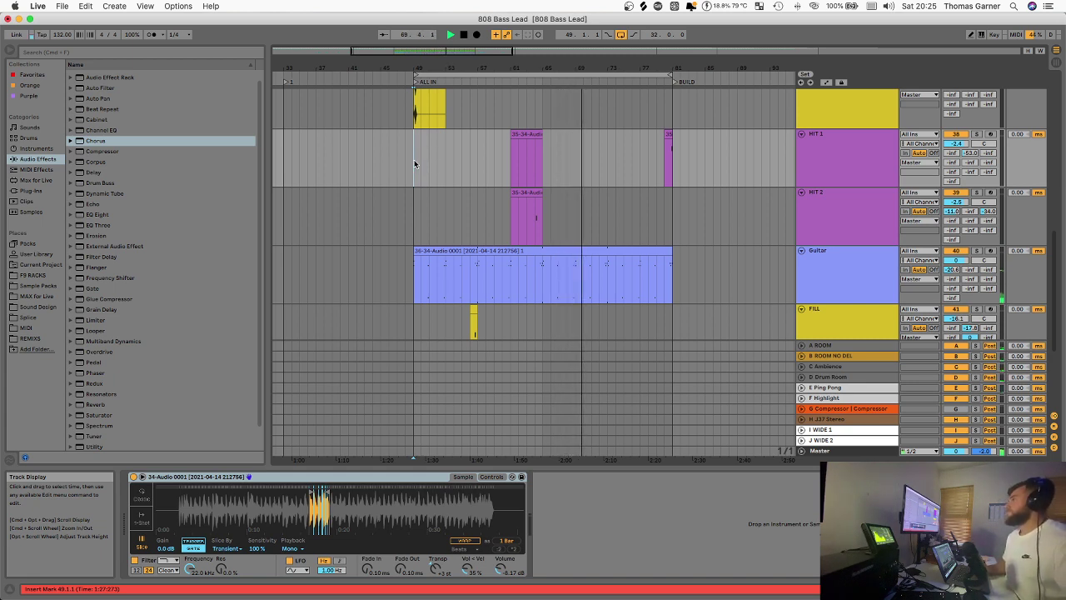
key("space")
Find the Glitch track's audio clip and place the playback start at the clip's beginning, bar 49.
scroll(409, 186, "down", 2)
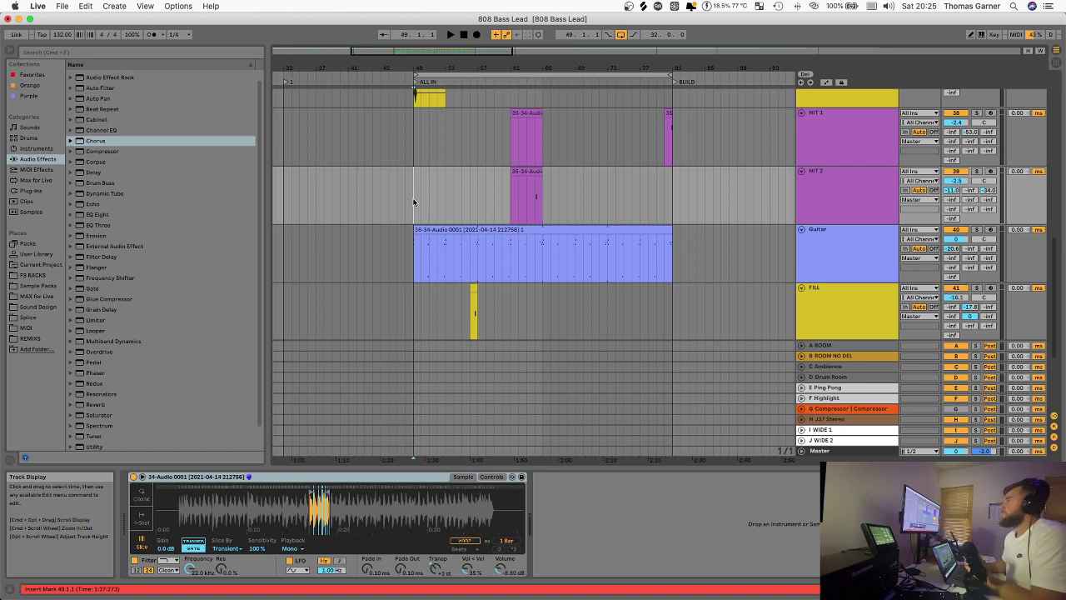
scroll(460, 133, "down", 10)
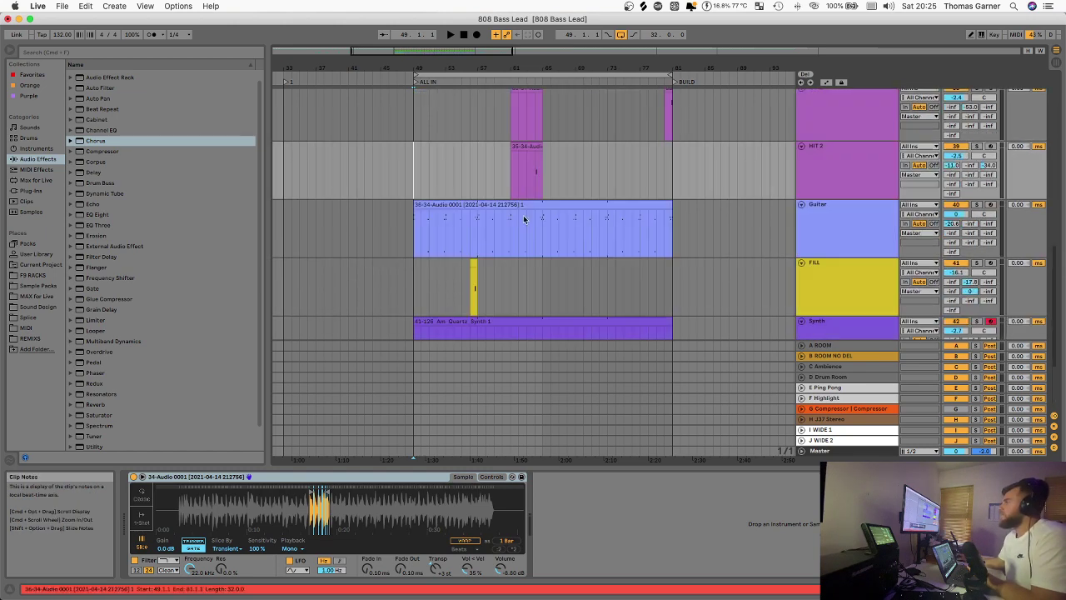
scroll(523, 216, "up", 10)
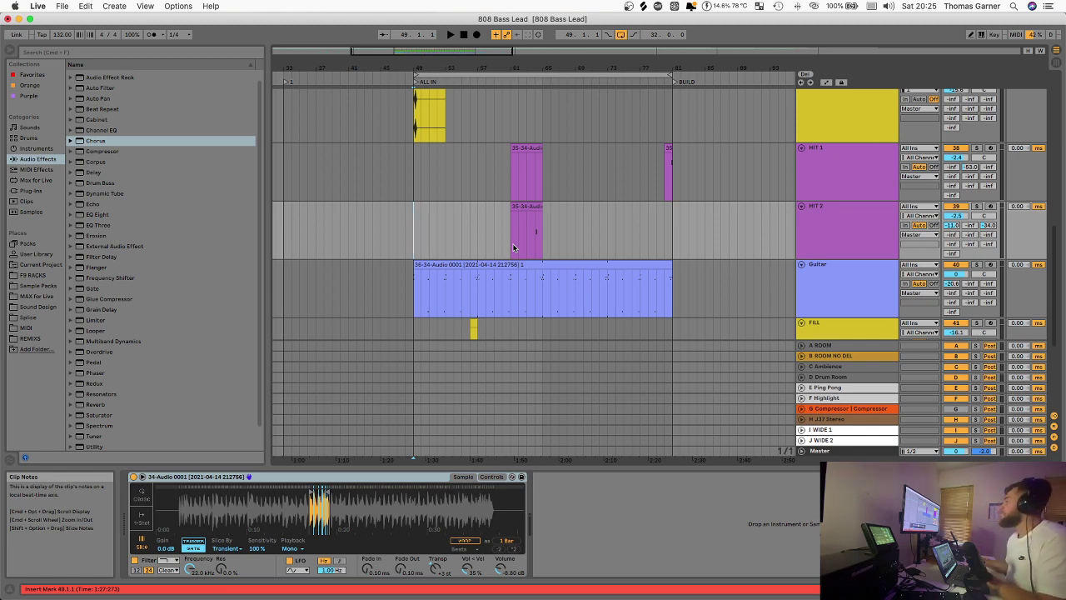
scroll(502, 193, "up", 8)
left_click(477, 274)
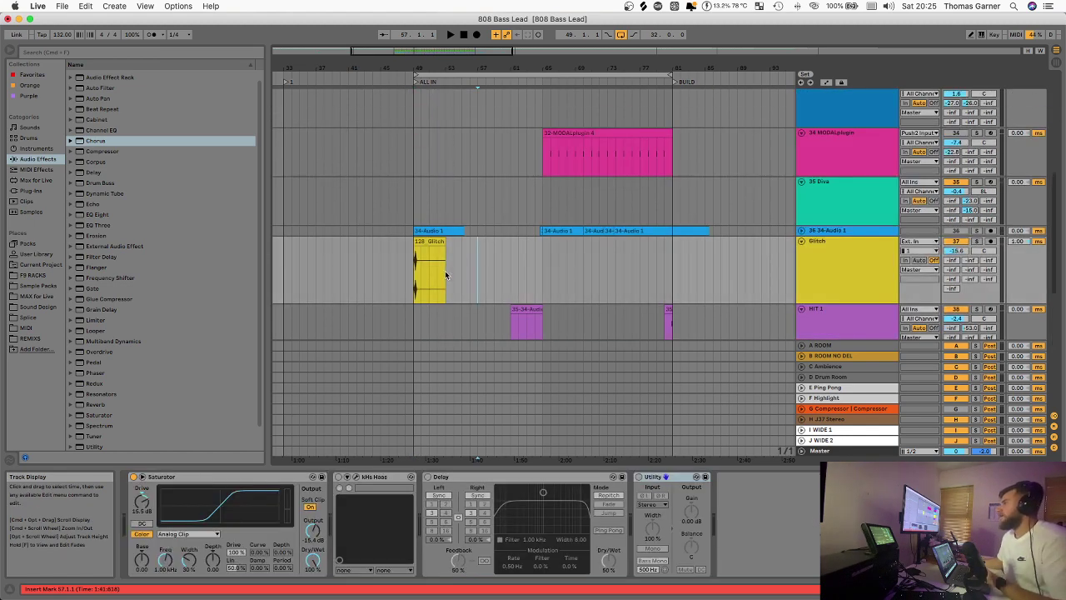
scroll(446, 275, "up", 10)
scroll(412, 274, "left", 5)
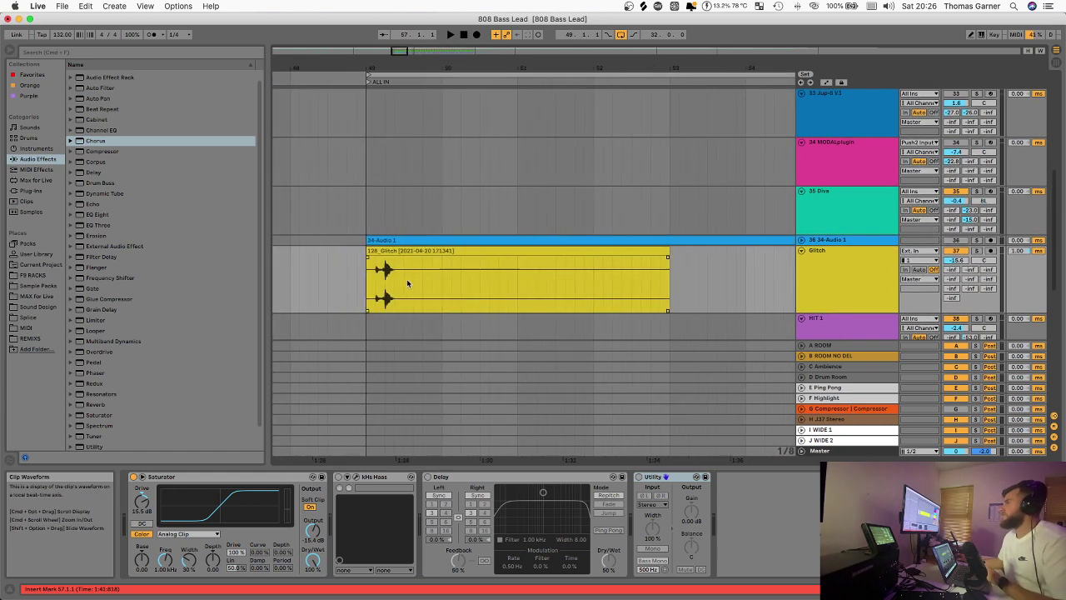
scroll(407, 284, "left", 3)
scroll(399, 282, "down", 1)
left_click(413, 267)
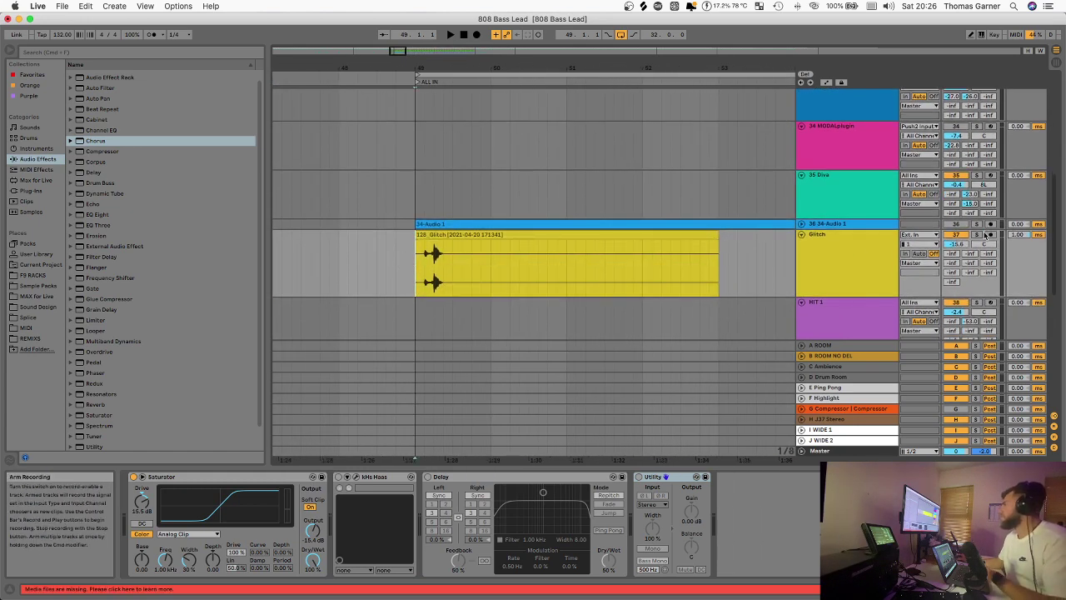
Solo the Glitch track and listen to its clip from bar 49.
left_click(976, 234)
left_click(858, 262)
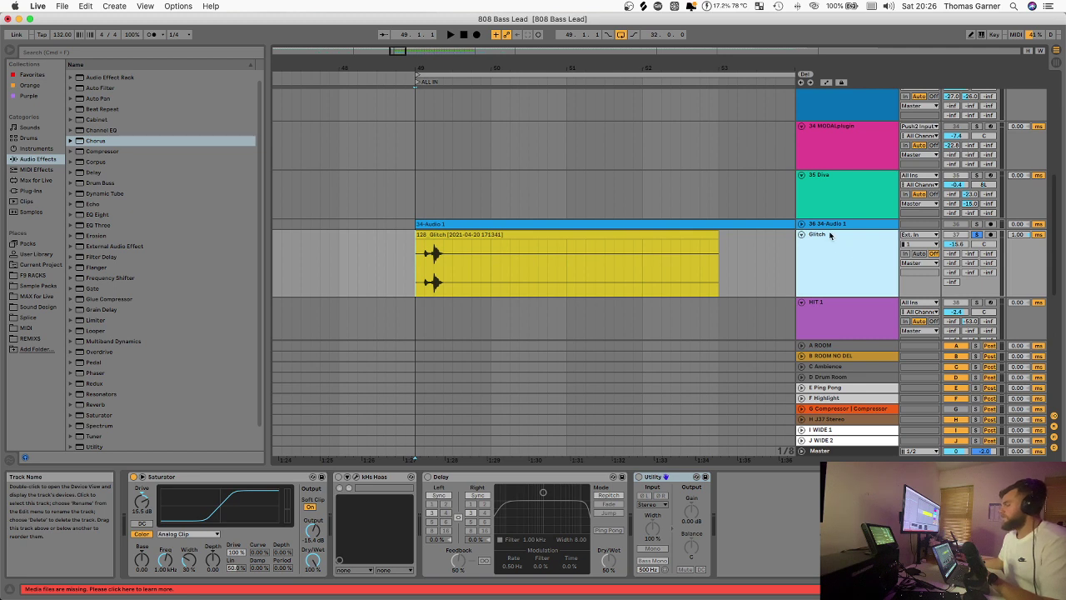
key("space")
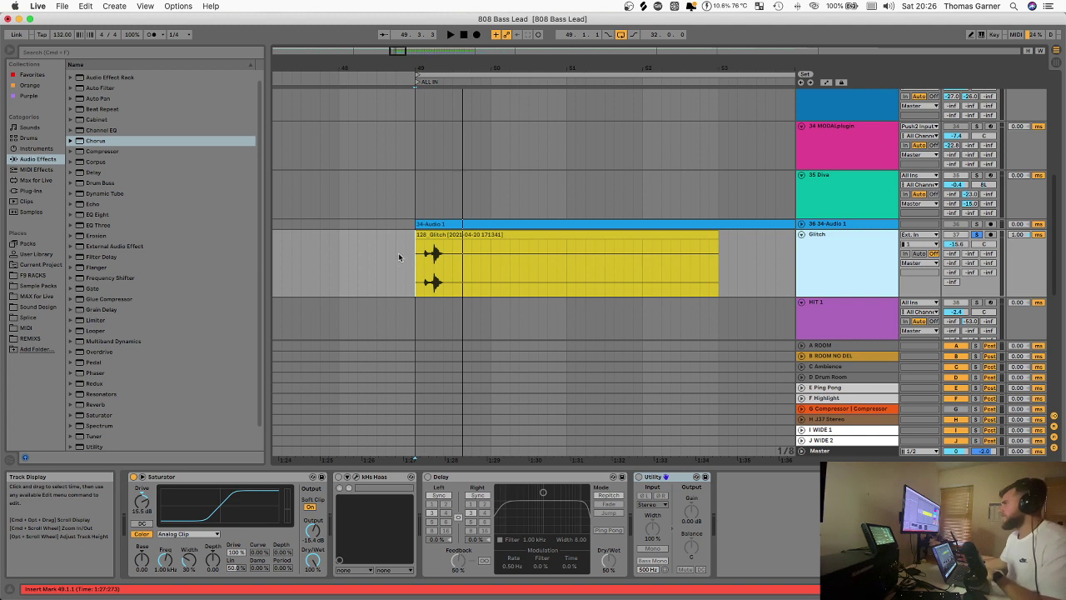
Replay the Glitch clip from bar 49 together with the full mix, with the track unsoloed.
left_click(414, 270)
key("space")
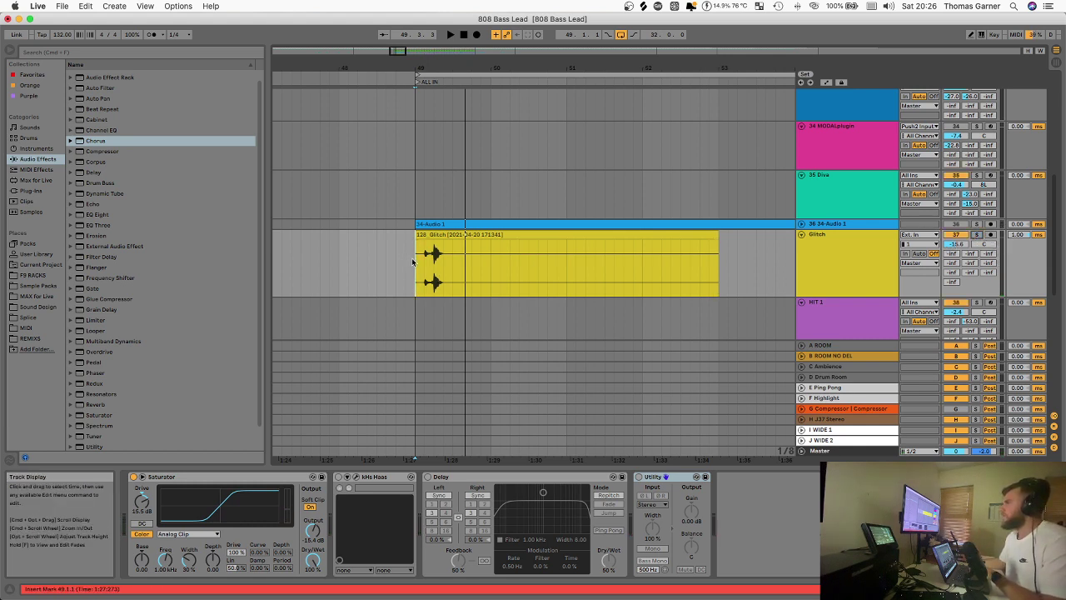
key("space")
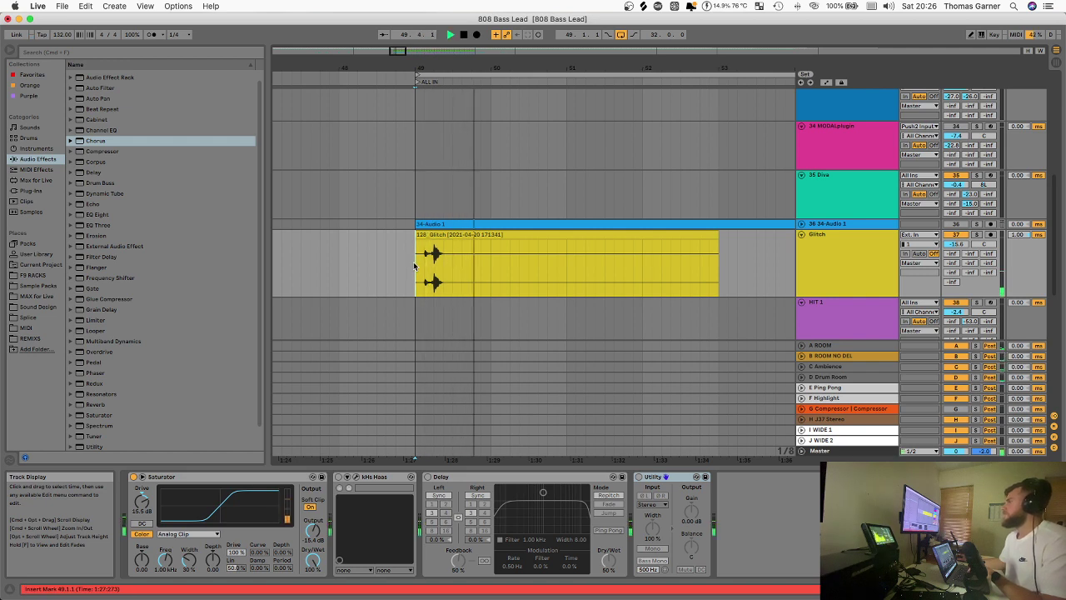
key("space")
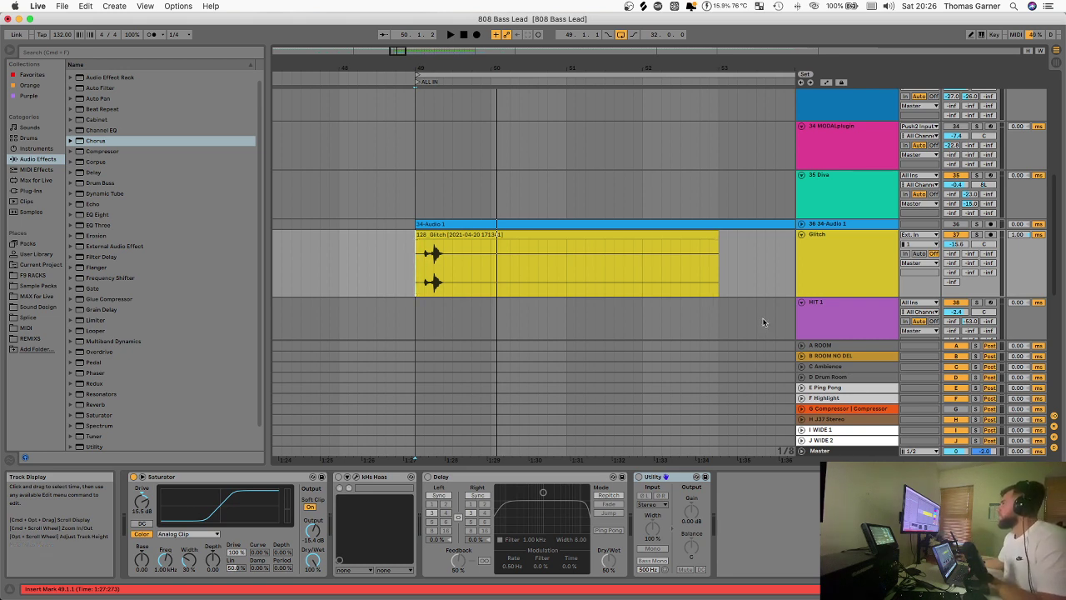
Turn on the kHs Haas device on the Glitch track and open its plug-in window over the arrangement.
left_click(833, 268)
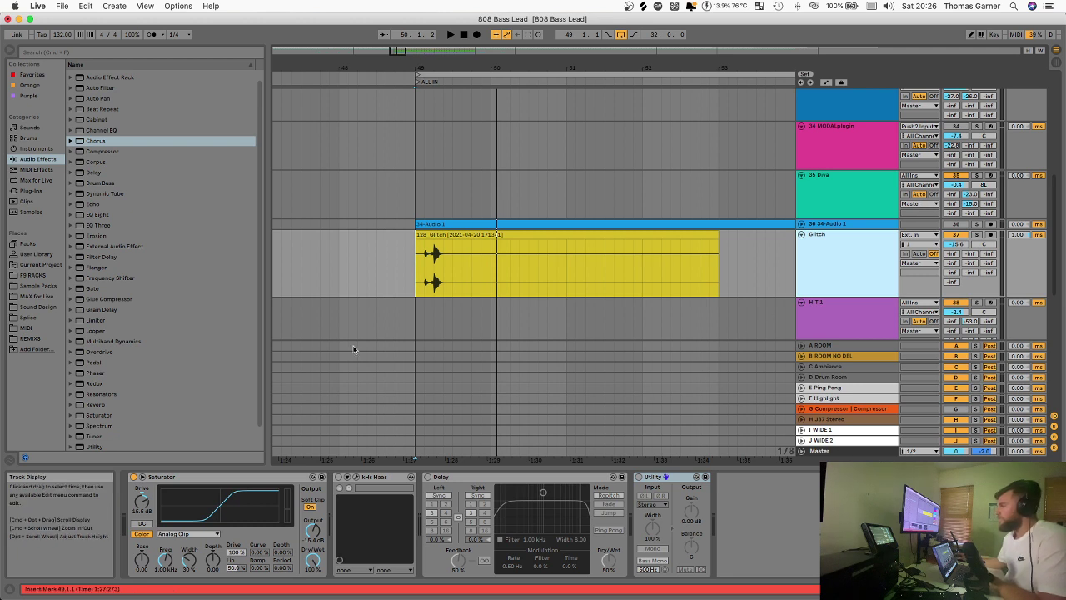
left_click(355, 478)
left_click(338, 478)
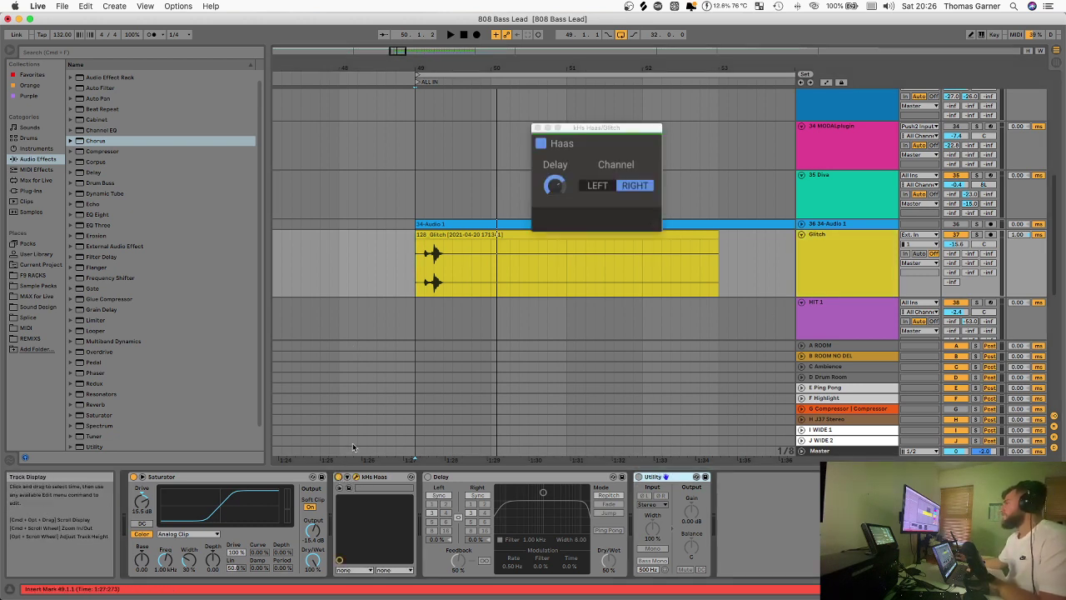
left_click_drag(627, 127, 575, 201)
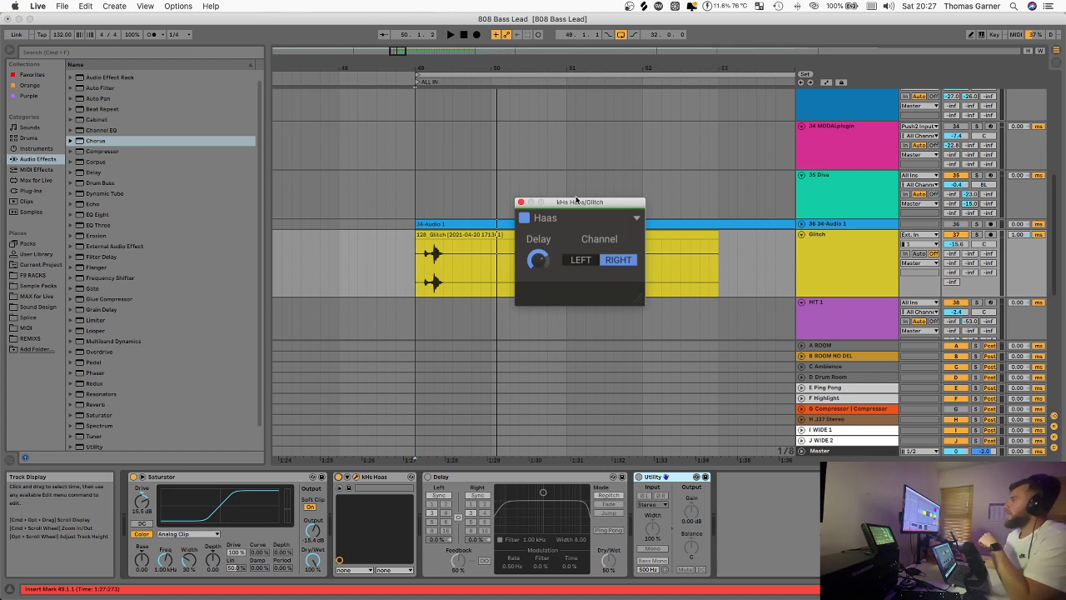
left_click_drag(574, 205, 508, 204)
Try Left as the delayed channel in Haas, return it to Right, and check the delay time.
mouse_move(471, 260)
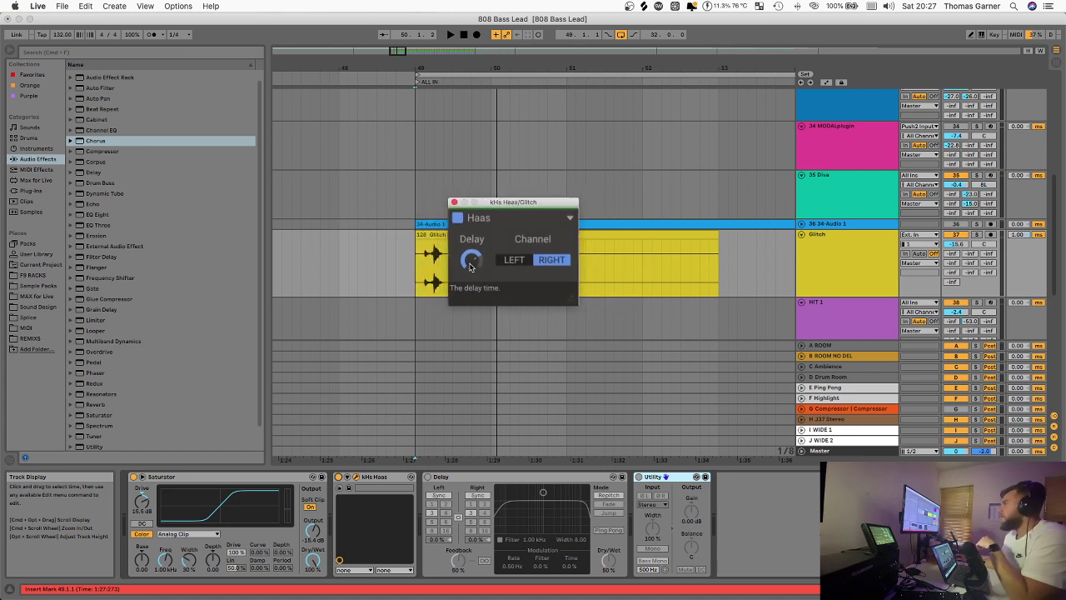
left_click(520, 260)
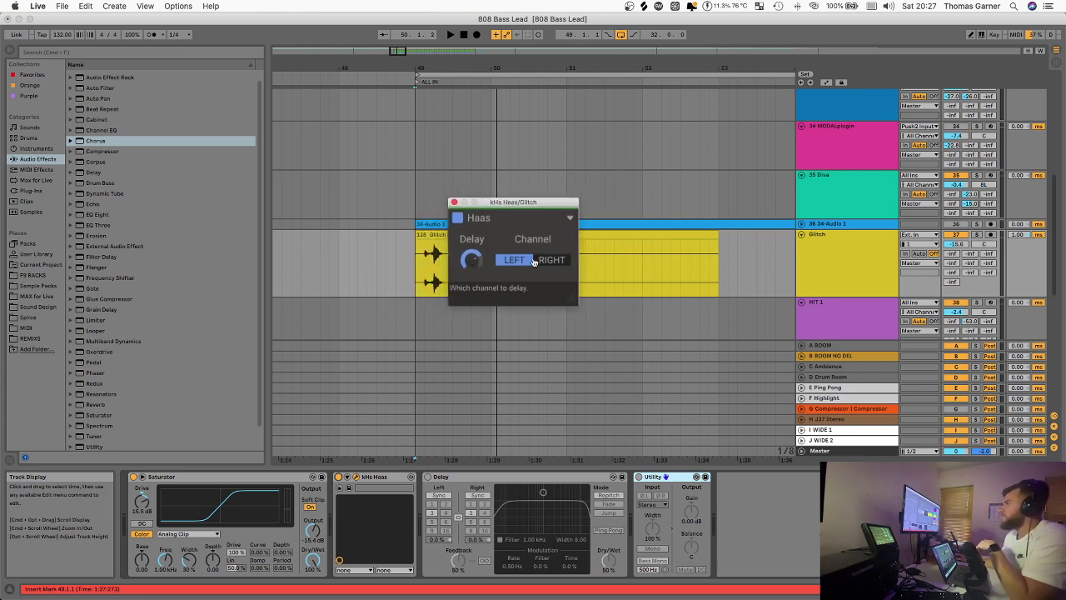
left_click(546, 261)
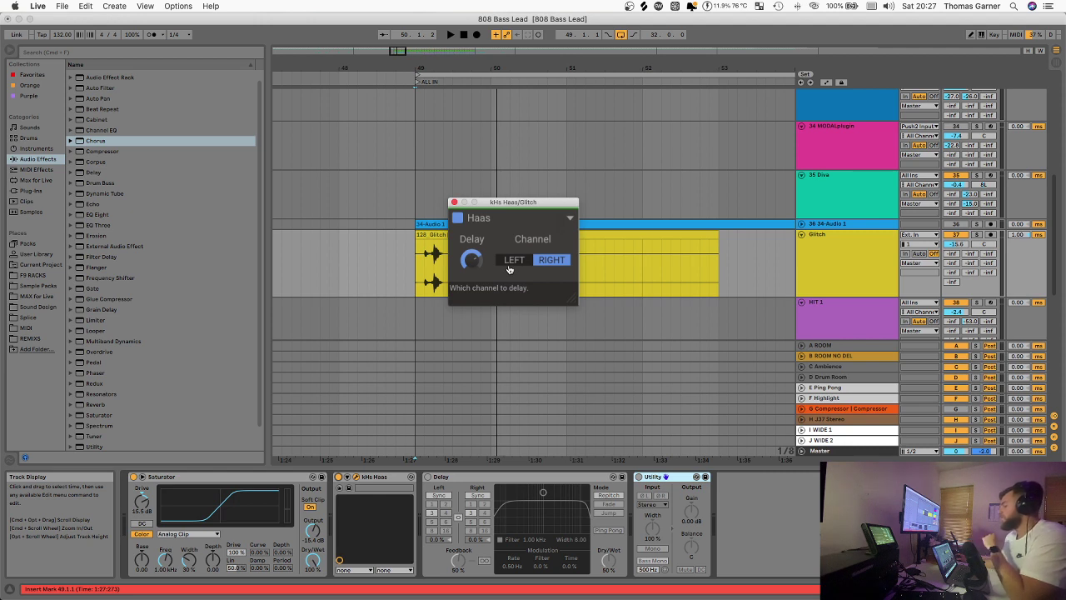
left_click_drag(517, 202, 578, 188)
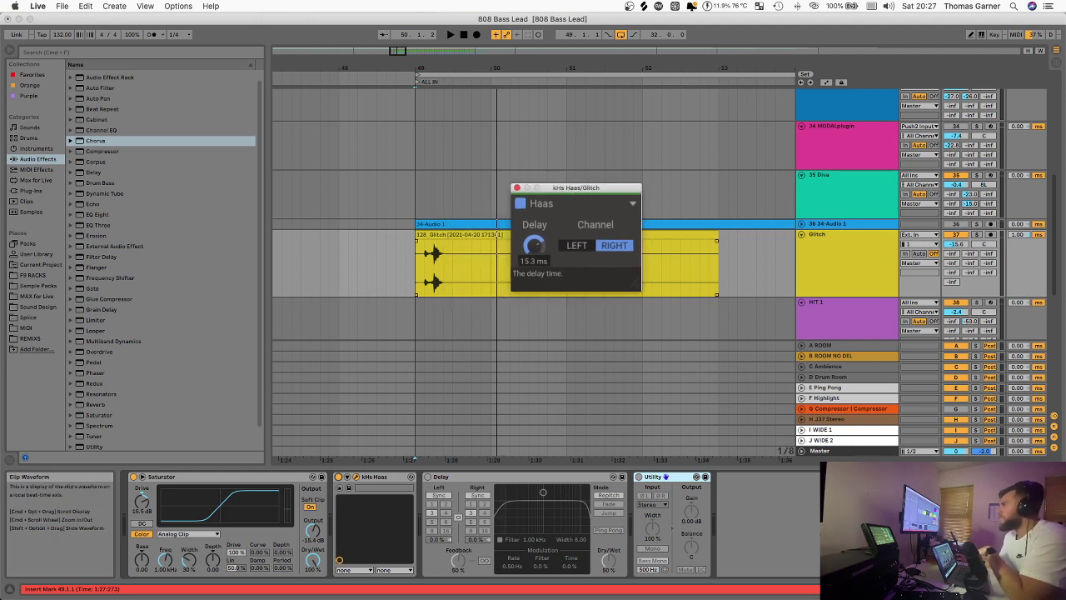
left_click_drag(533, 247, 532, 247)
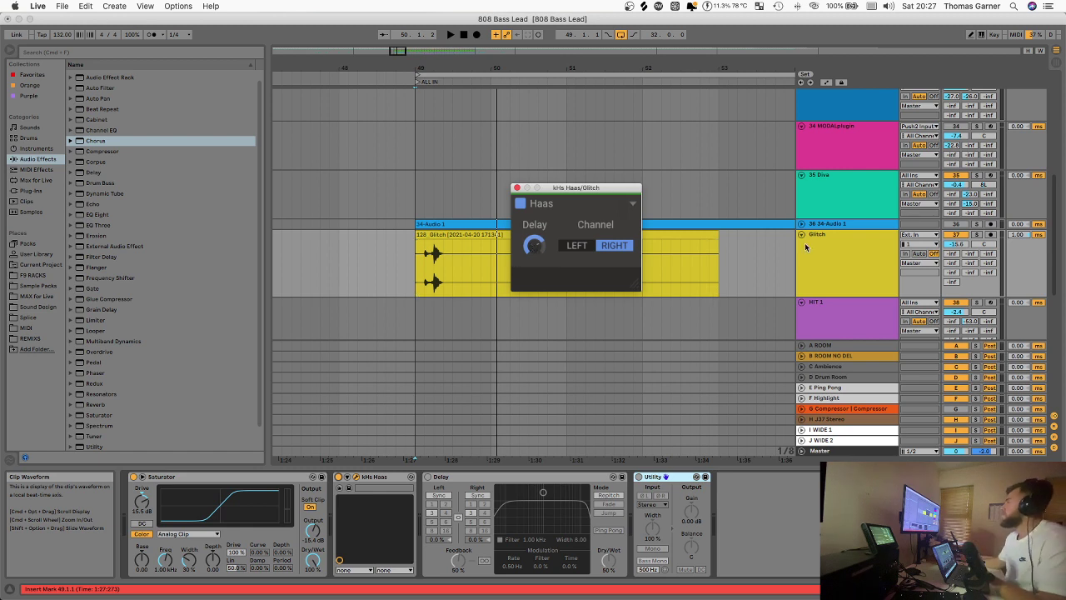
Solo the Glitch track and compare its clip from bar 49 with the Haas device on and off.
left_click(977, 235)
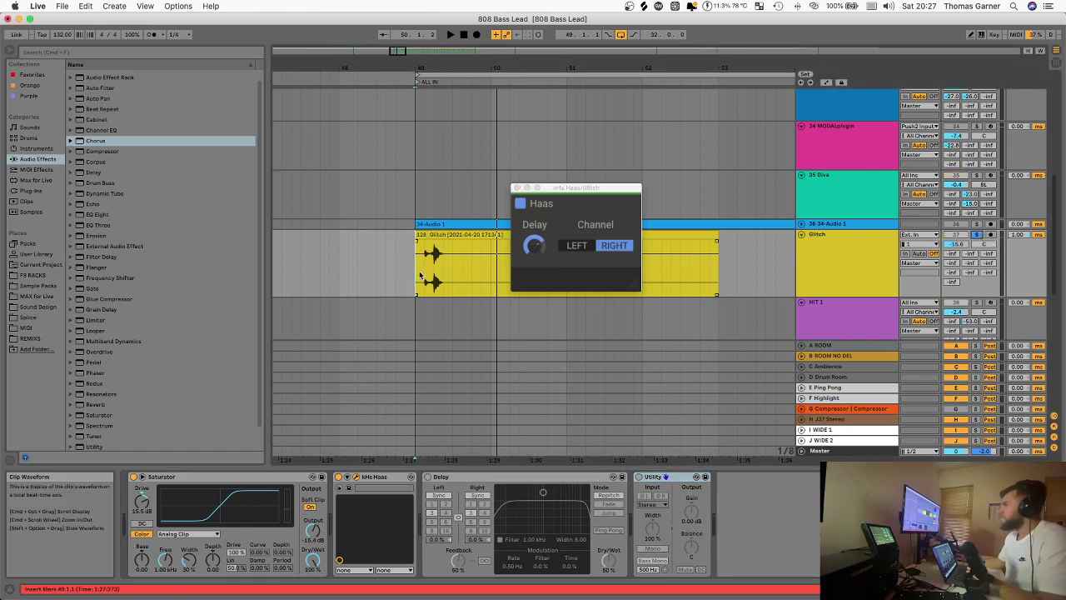
key("space")
key("space")
key("space")
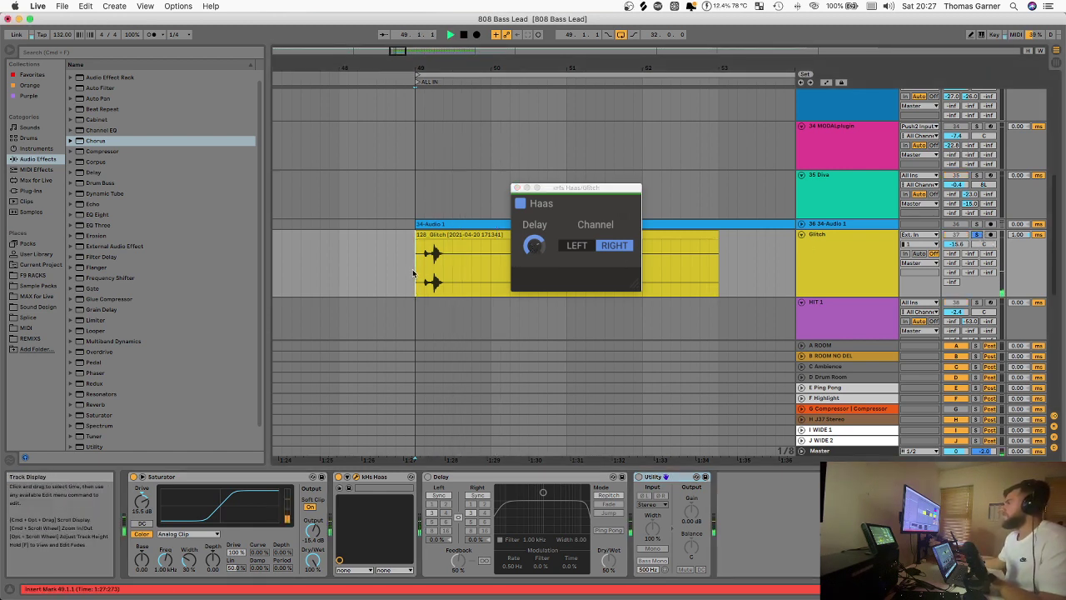
key("space")
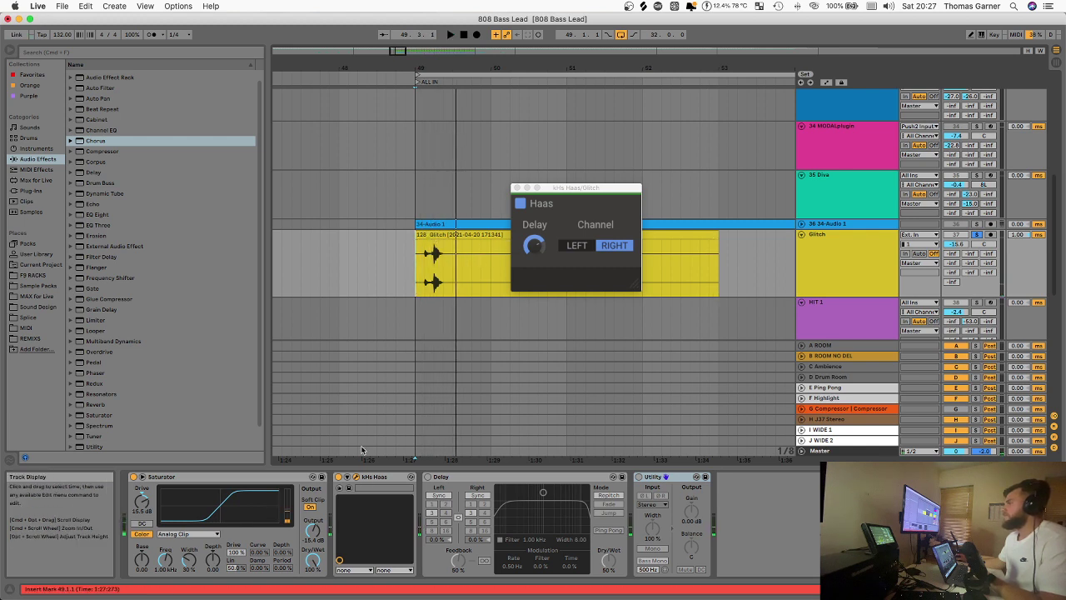
key("space")
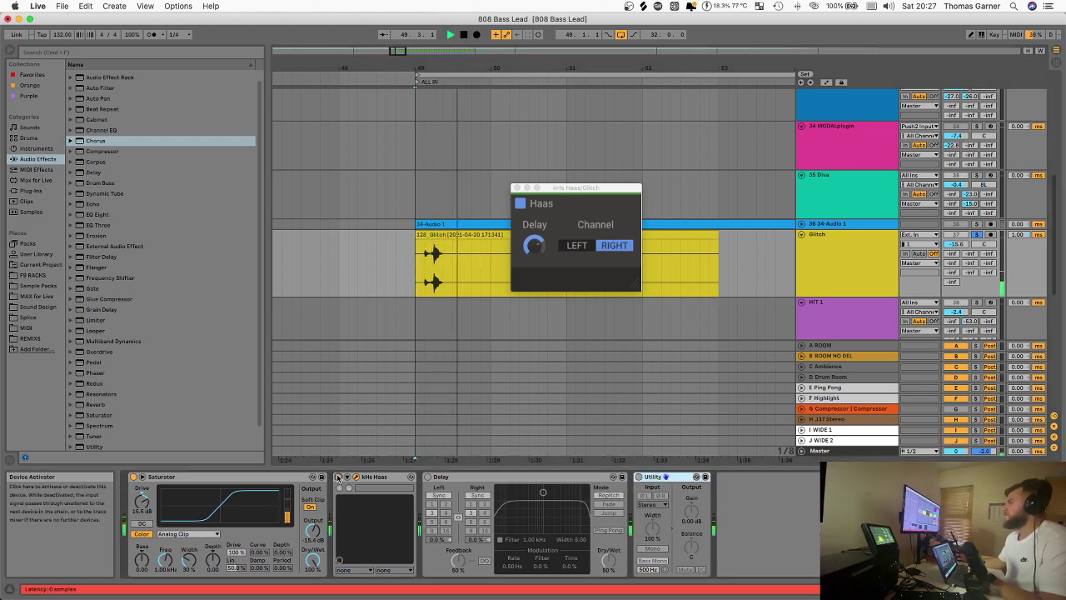
key("space")
key("space")
left_click(338, 477)
key("space")
key("space")
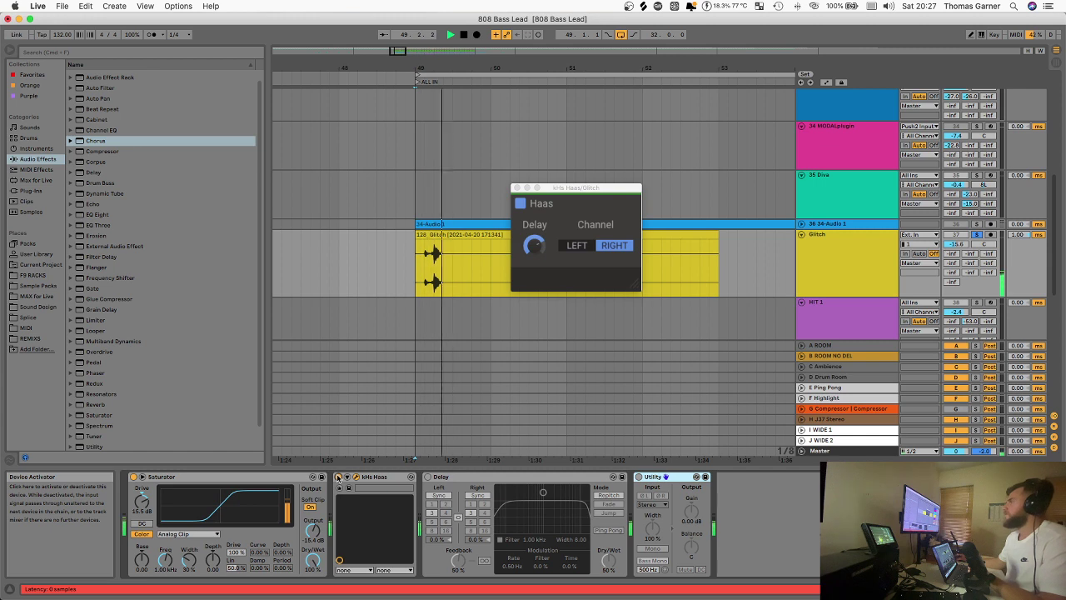
key("space")
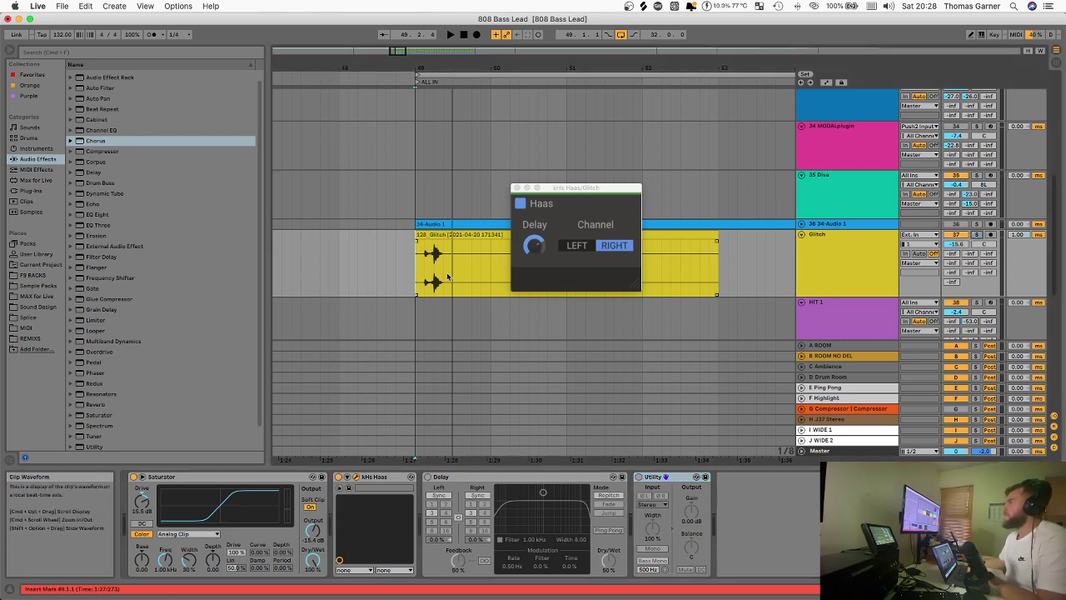
Play the unsoloed Glitch clip from bar 49 in the full mix with Haas active.
left_click(416, 269)
key("space")
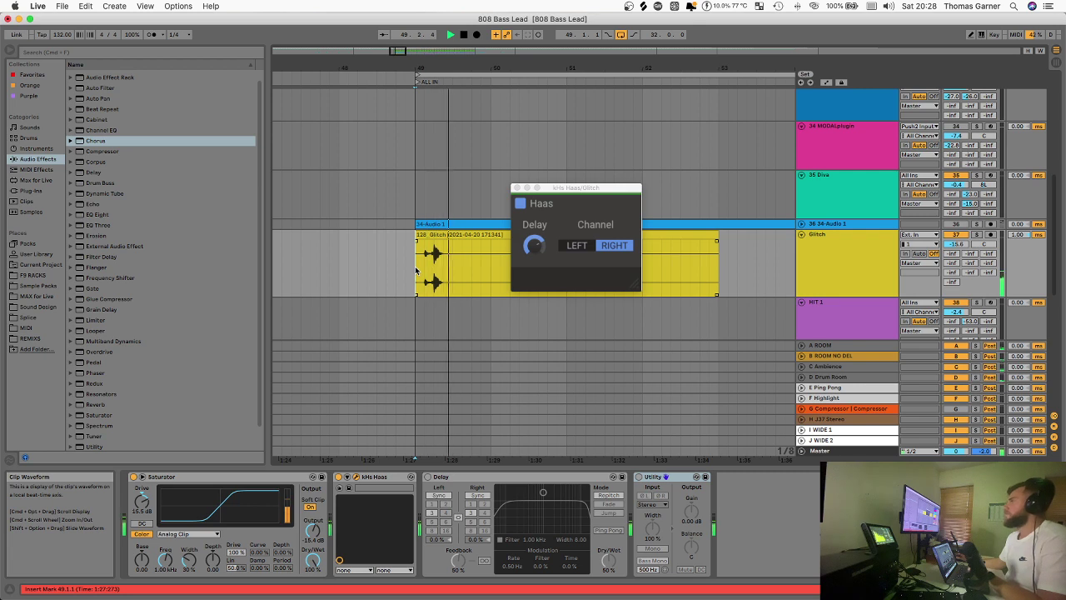
key("space")
key("space")
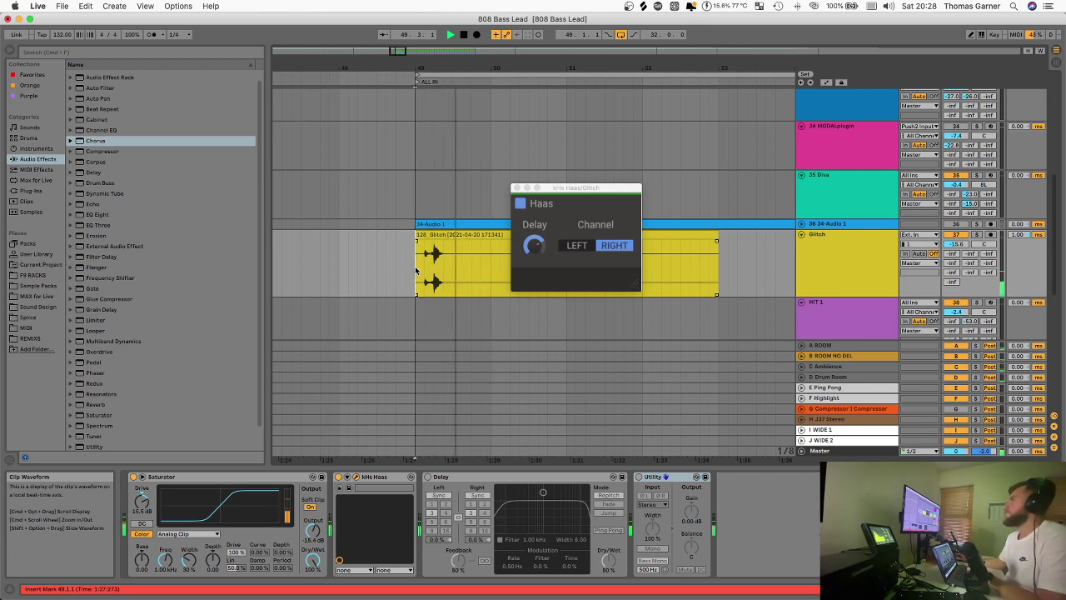
key("space")
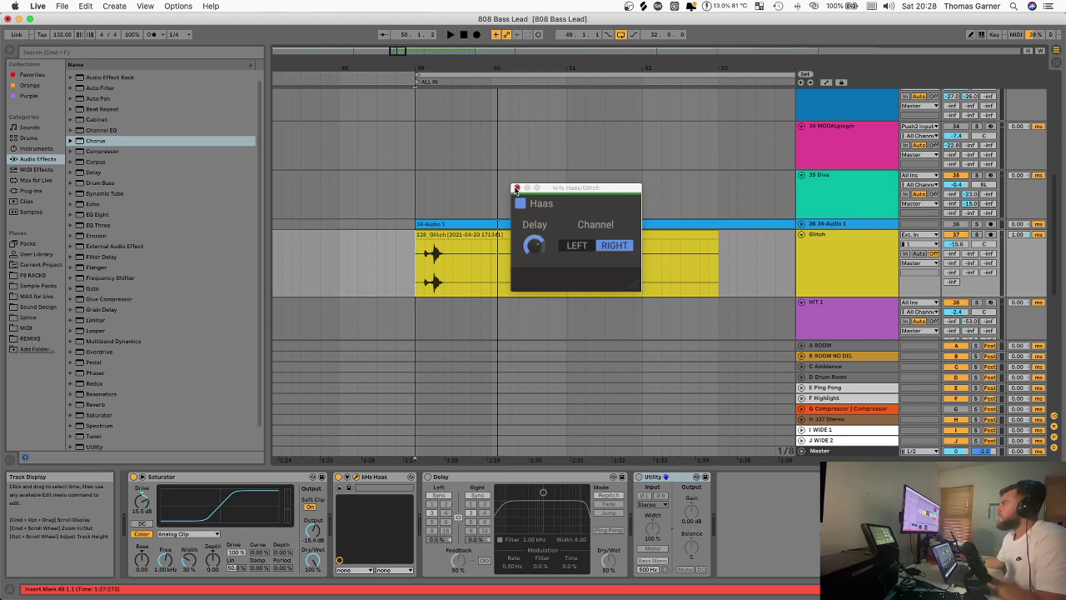
Close the Haas plug-in window and turn the Haas device off on the Glitch track.
left_click(517, 188)
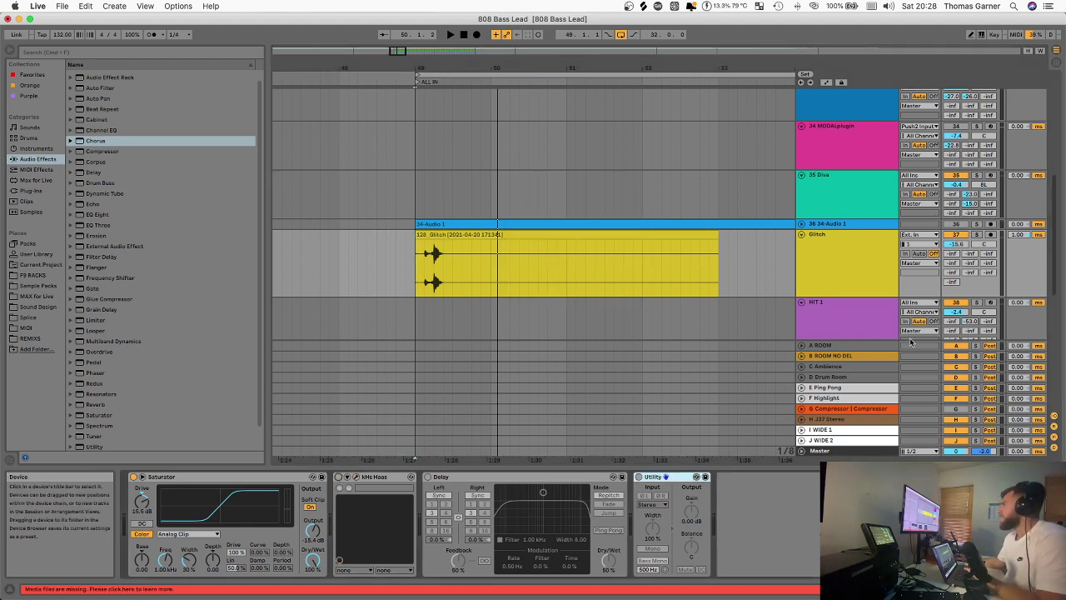
double_click(1014, 237)
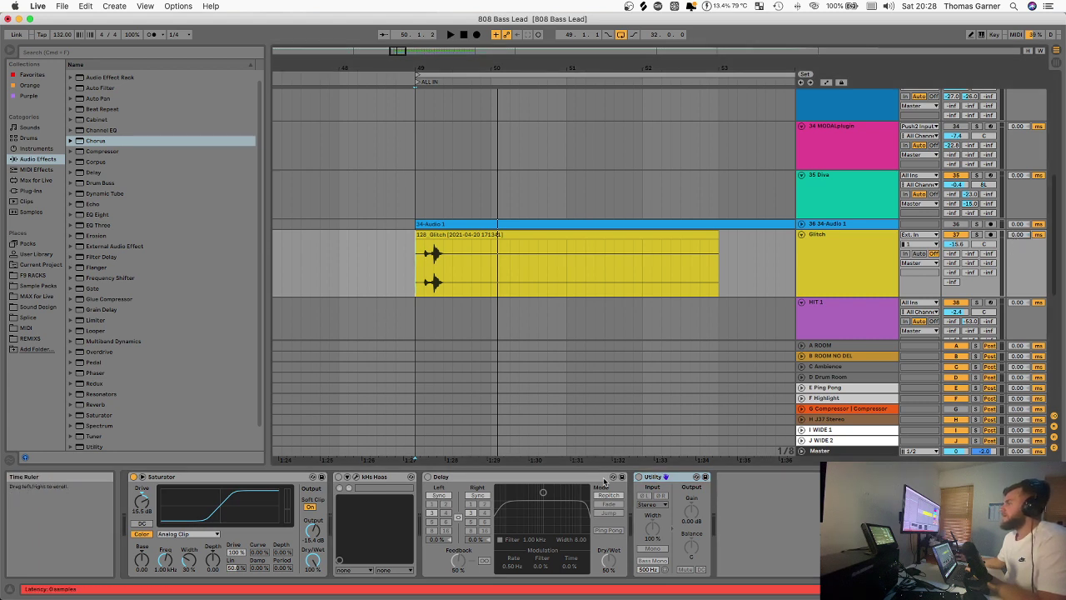
Turn on the Delay device on the Glitch track and play the soloed clip from bar 49.
left_click(464, 480)
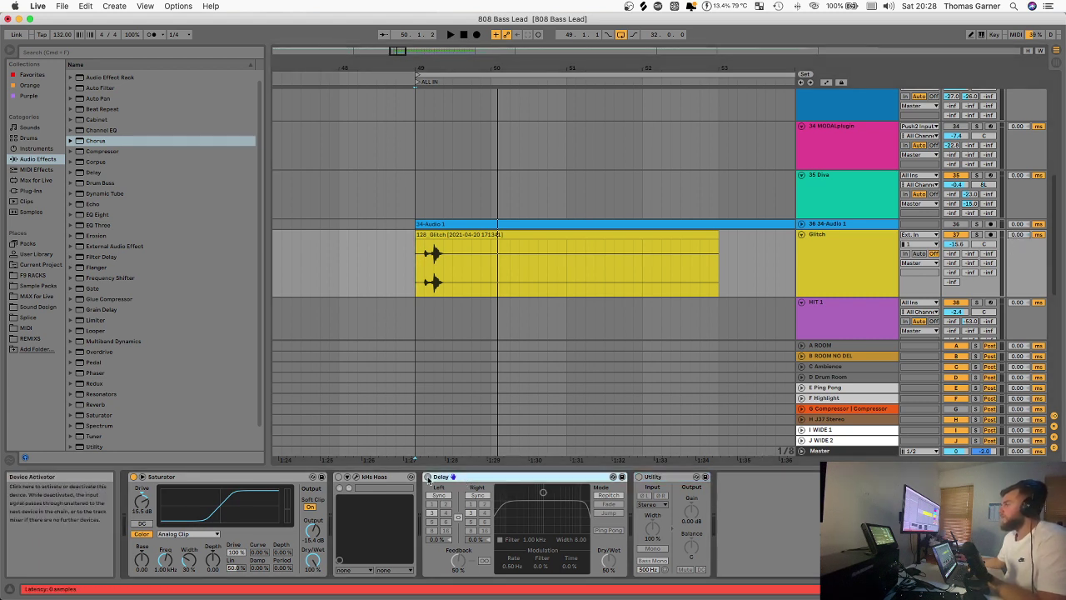
left_click(428, 477)
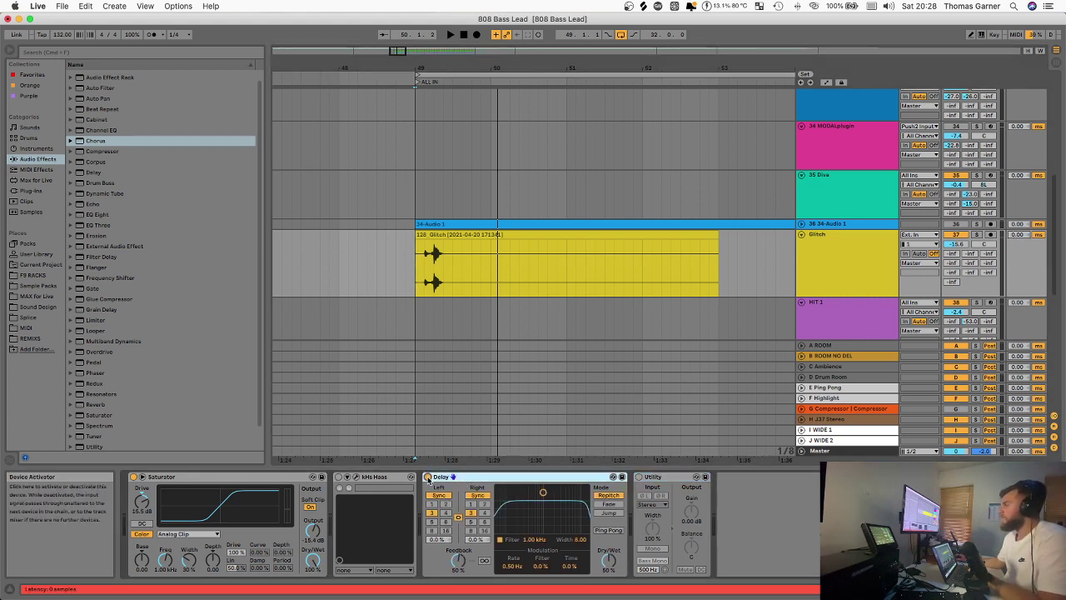
left_click(977, 235)
key("space")
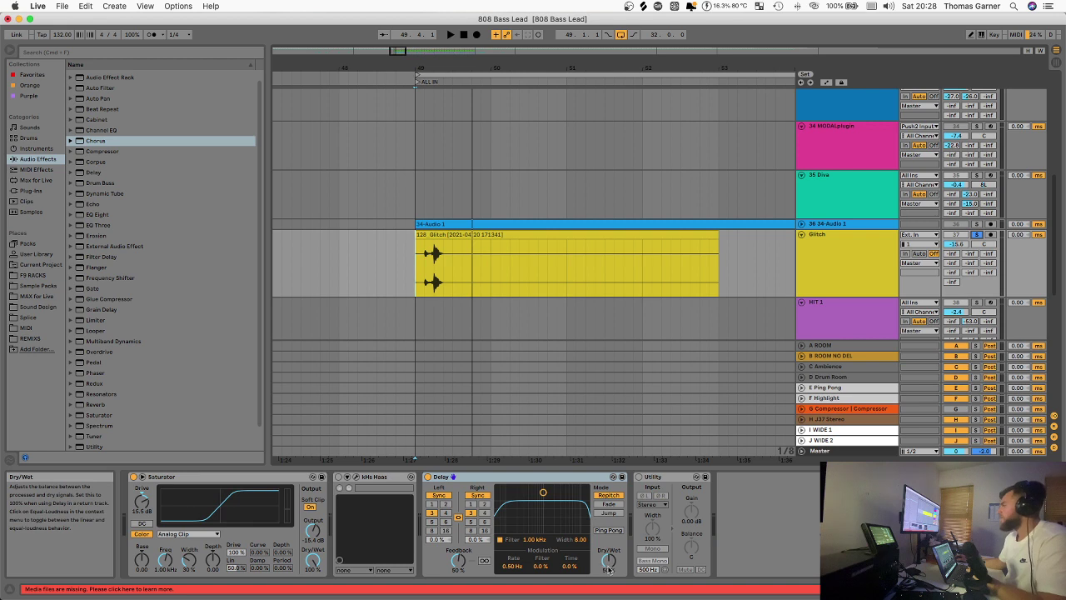
Set the Delay's Dry/Wet to 100% and Feedback to 0%, unlink its channels and switch both to Time mode.
left_click_drag(609, 567, 610, 562)
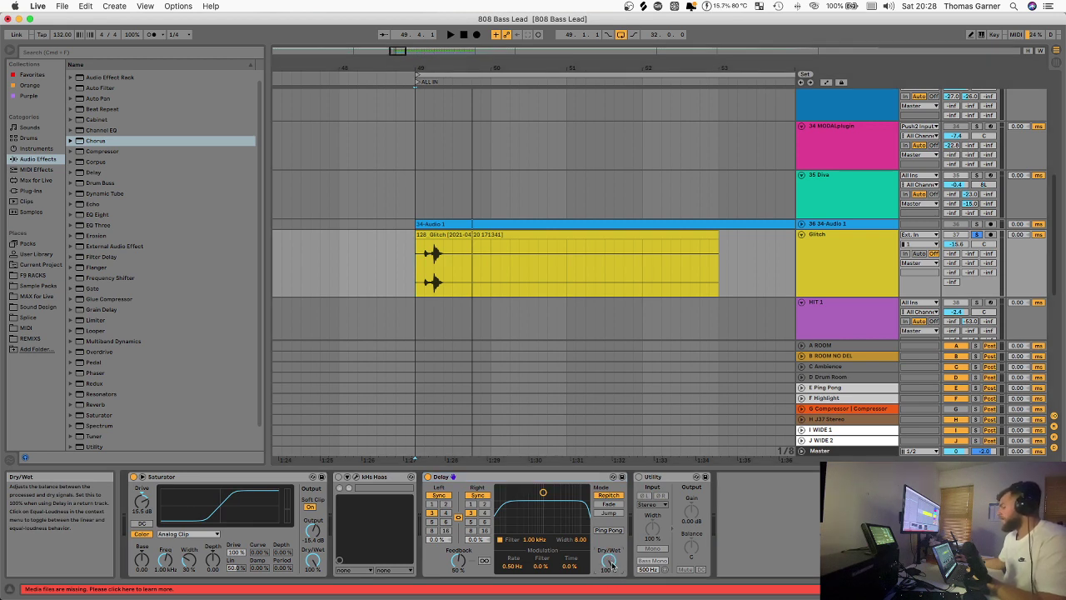
left_click(458, 517)
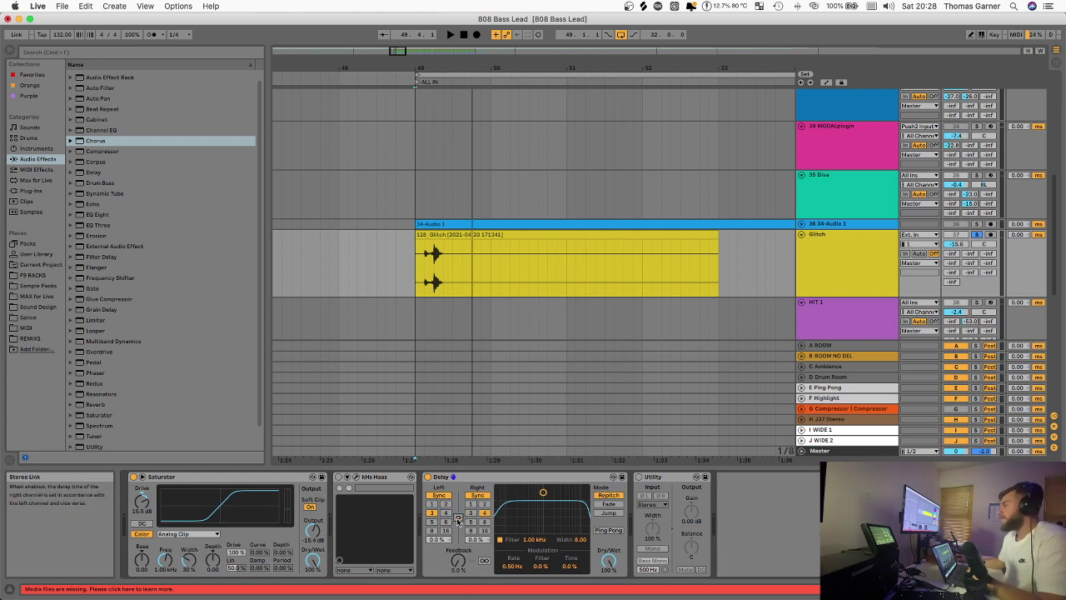
left_click(439, 495)
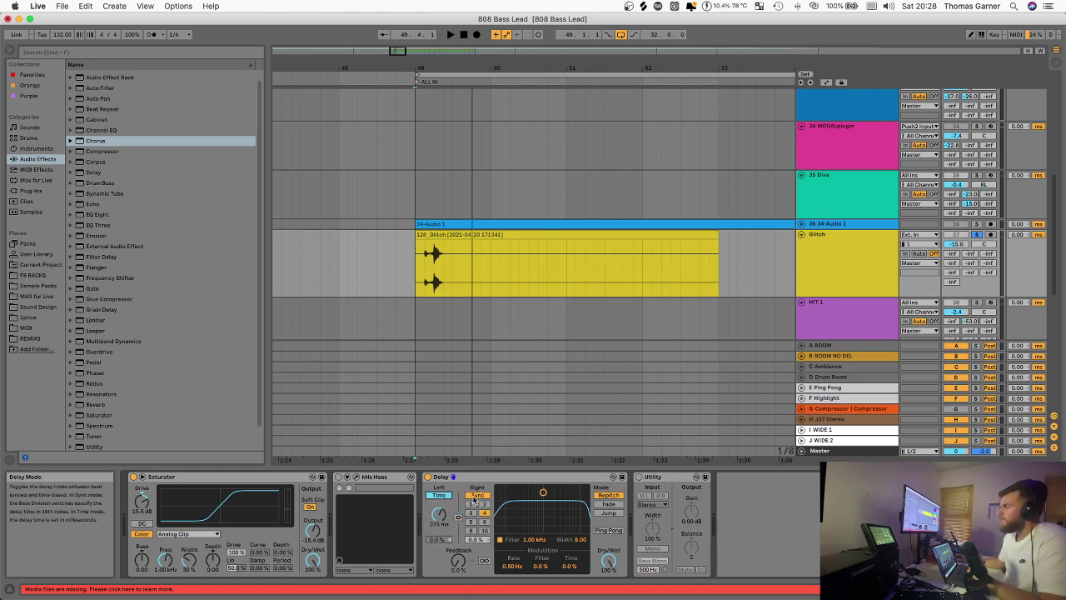
left_click(475, 496)
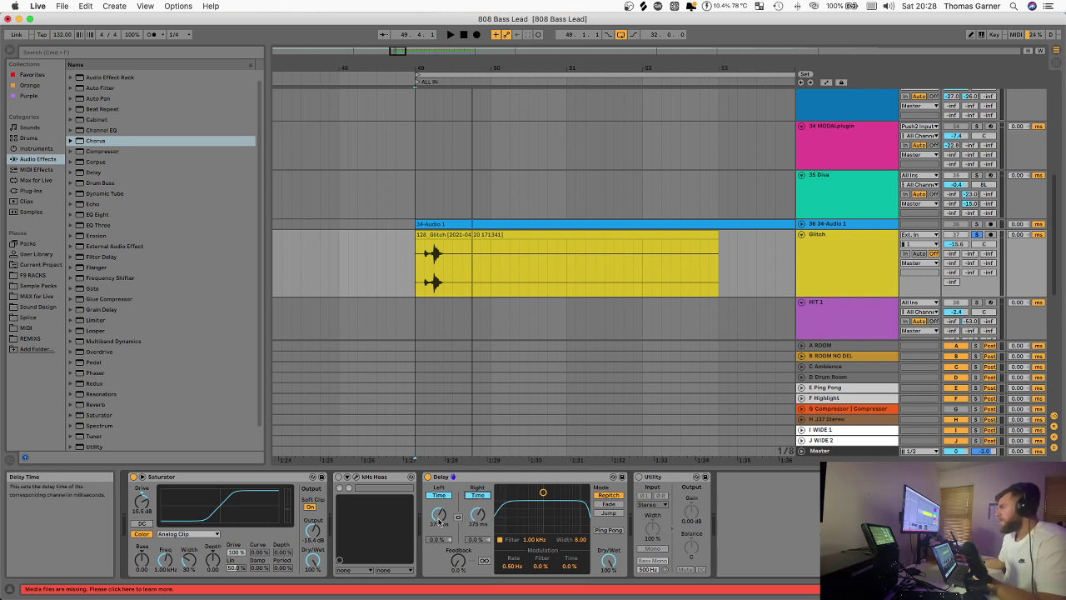
Set the Delay's left time to 1.00 ms and right time to about 15 ms, checking the Haas plug-in's settings for reference.
left_click_drag(439, 515, 438, 575)
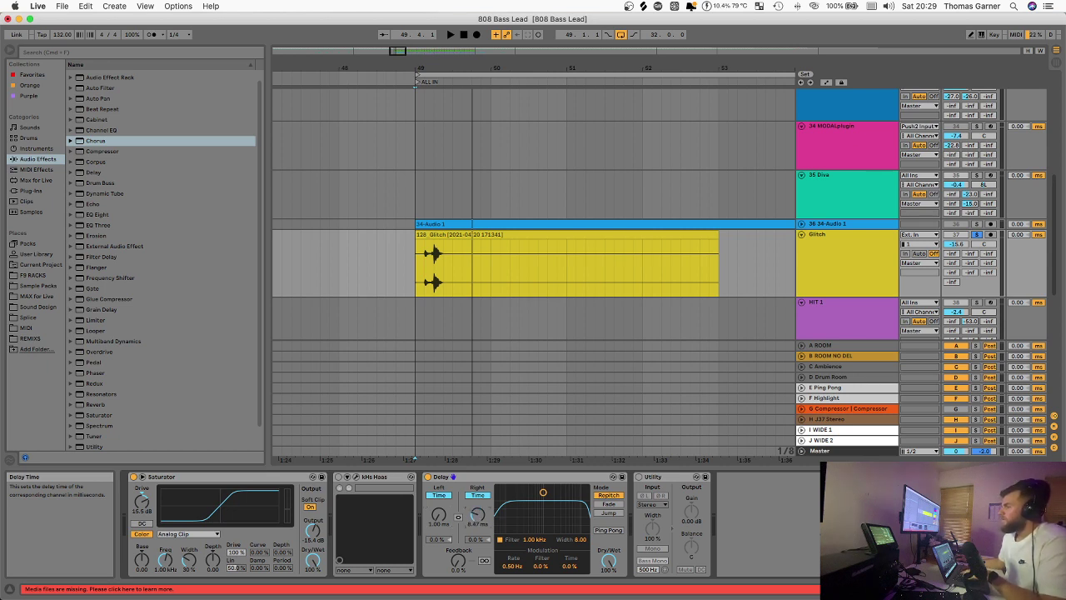
left_click_drag(478, 514, 477, 516)
left_click(356, 476)
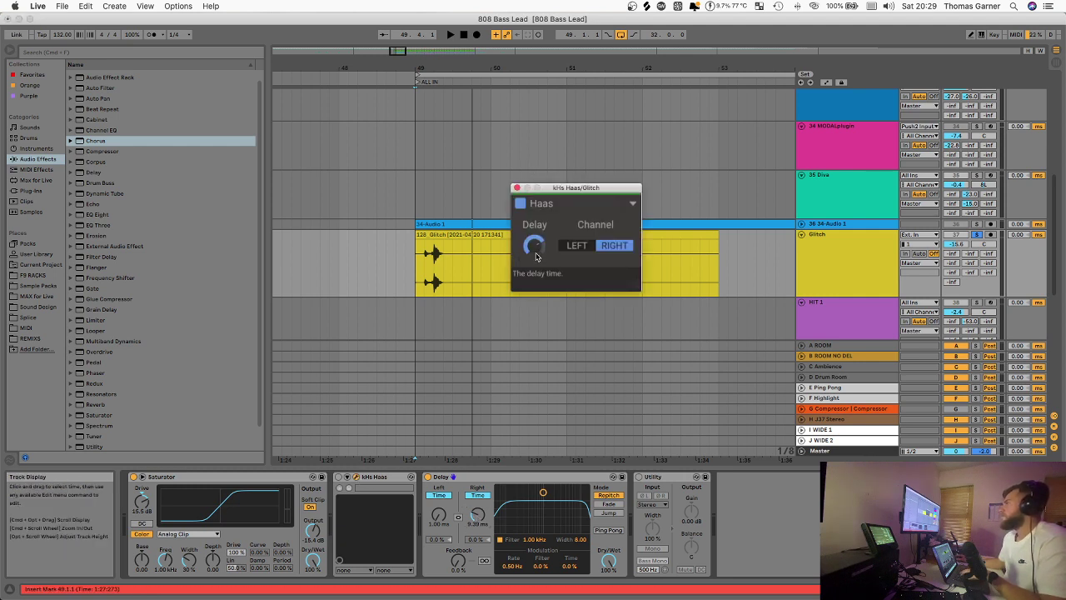
left_click(517, 189)
left_click_drag(478, 515, 477, 511)
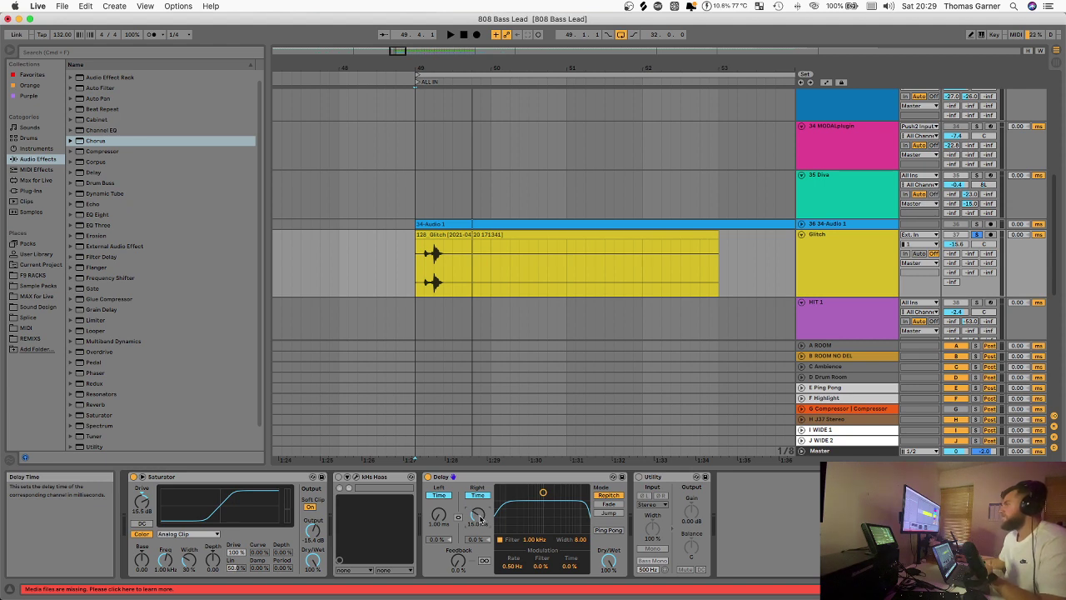
Compare the soloed Glitch clip from bar 49 with Delay on, Haas on instead, and both bypassed, leaving Delay on.
left_click(417, 276)
key("space")
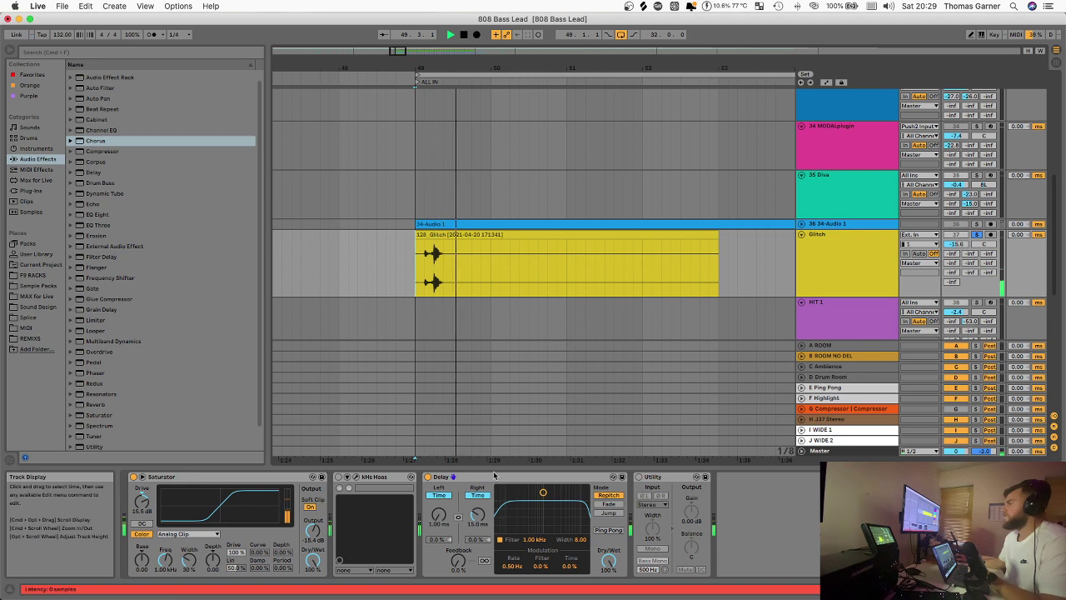
key("space")
left_click(339, 480)
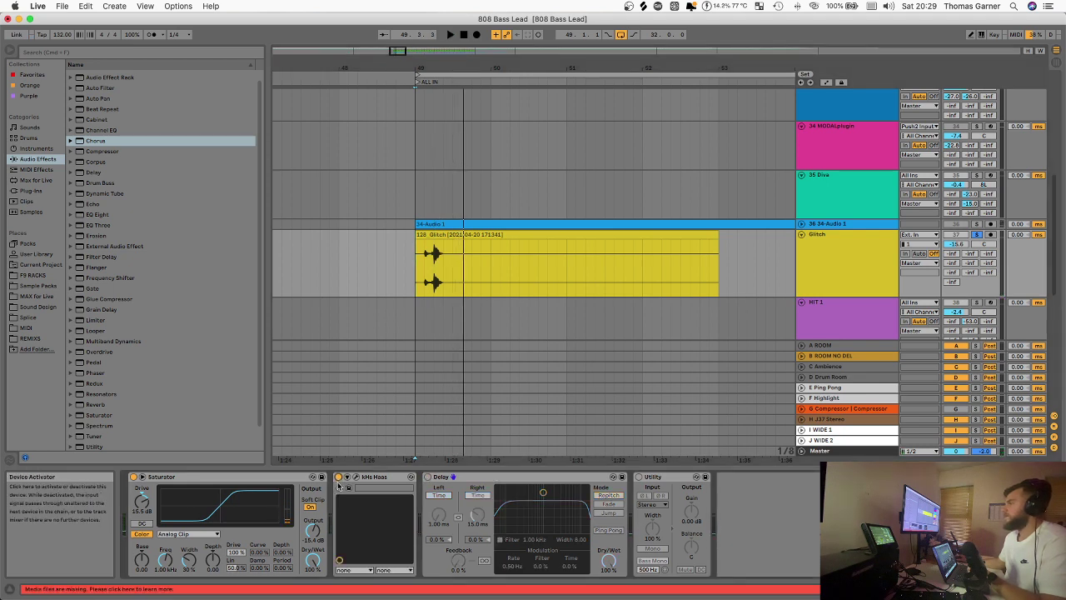
key("space")
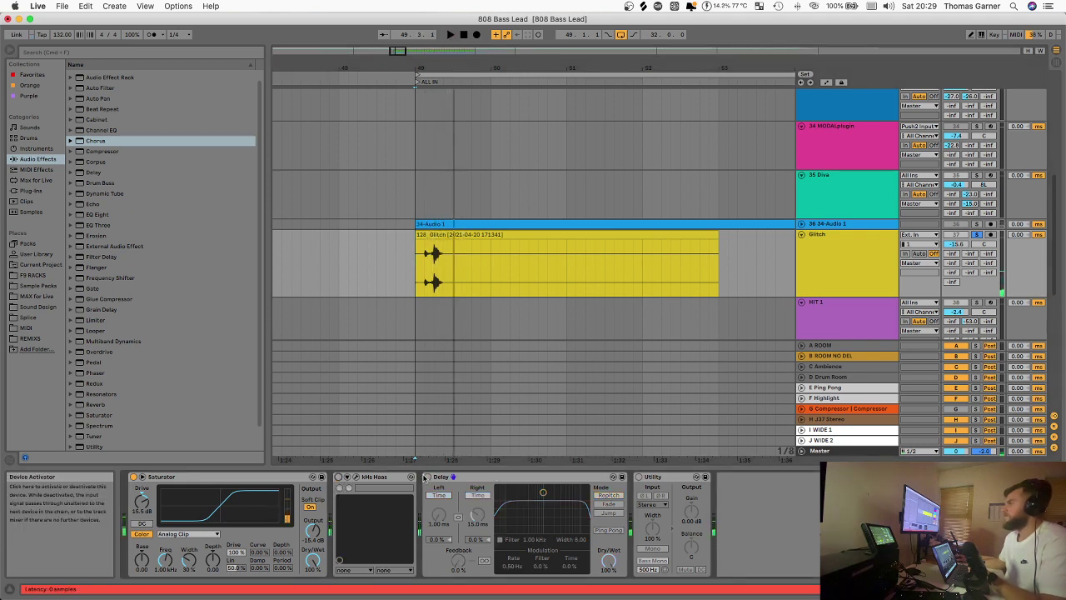
left_click(427, 477)
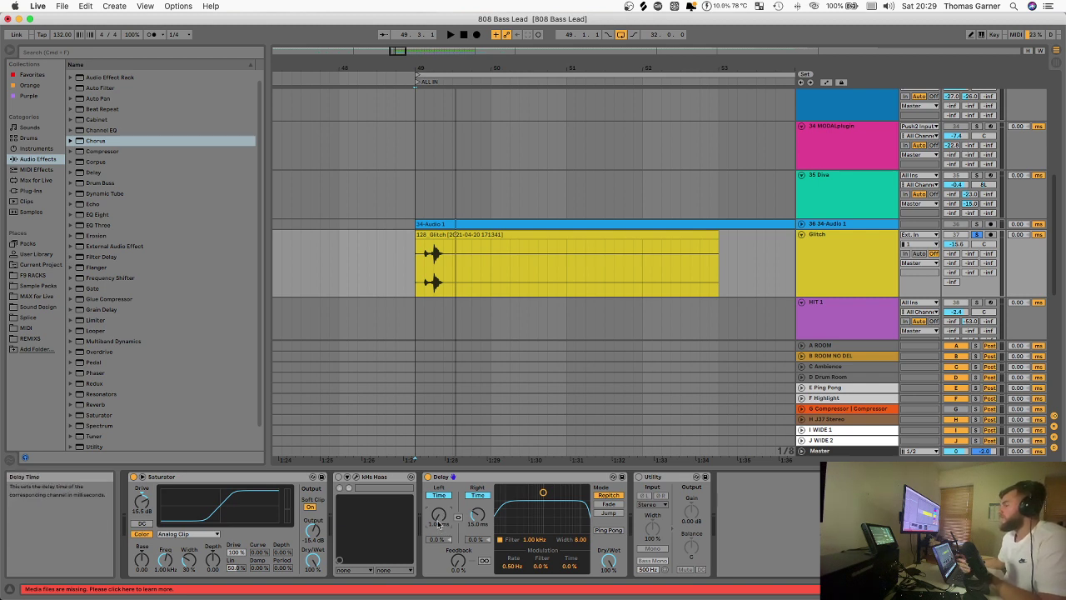
Toggle the track delay section to point it out, and set the Glitch track's delay to 1.00 ms.
left_click(872, 289)
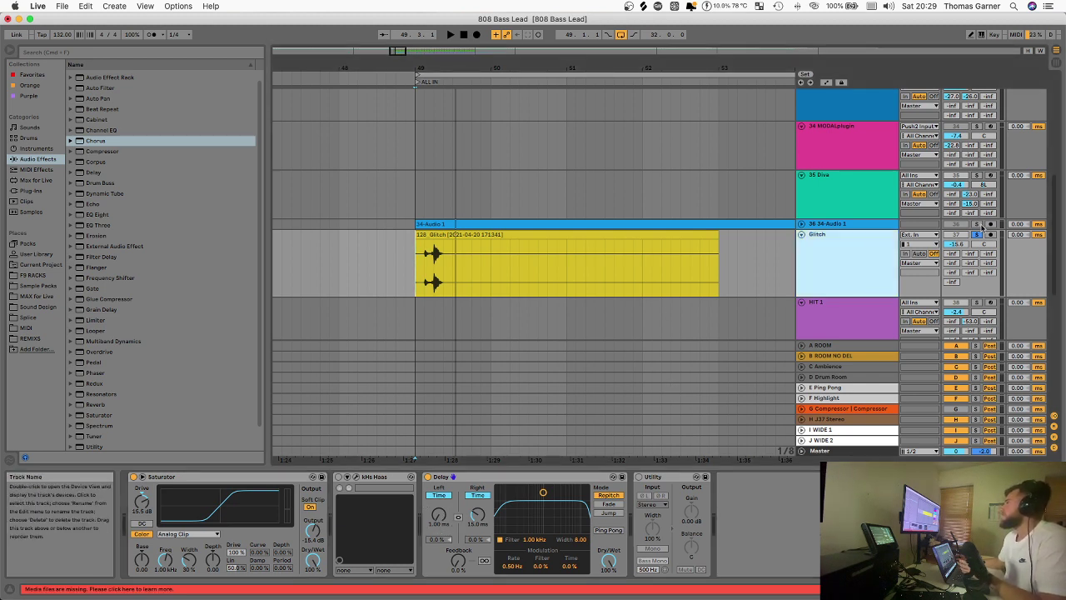
left_click(1053, 450)
left_click(1053, 450)
left_click(1053, 450)
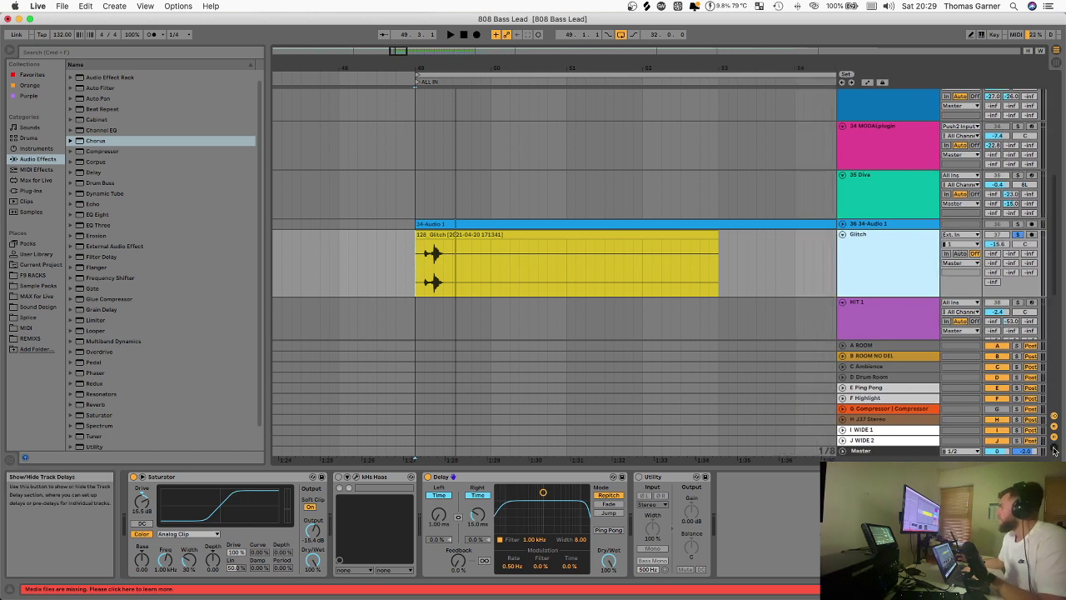
left_click(1053, 449)
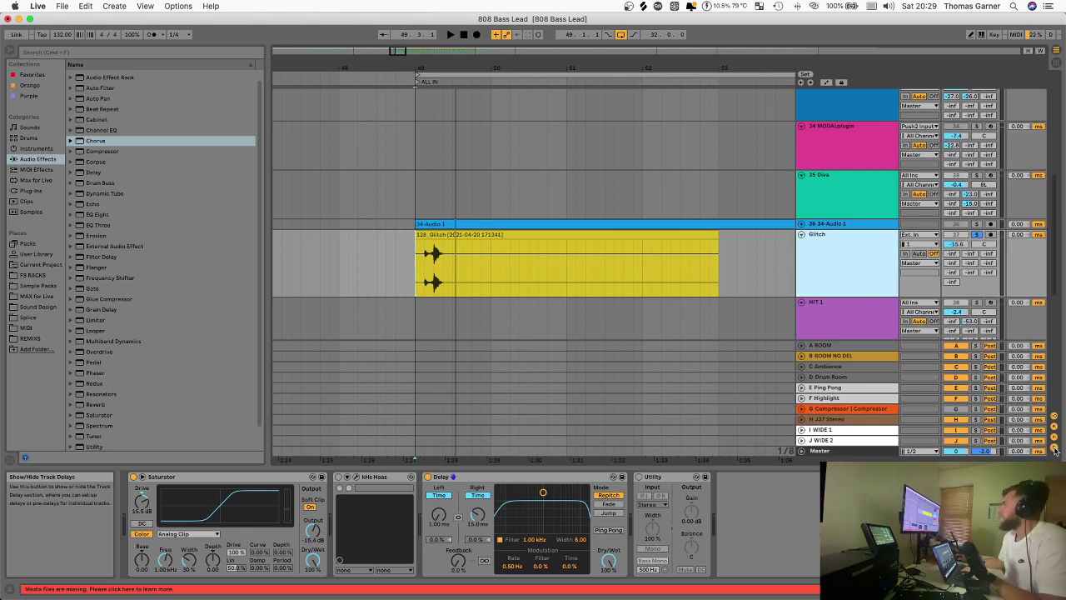
left_click(1053, 450)
left_click(1053, 449)
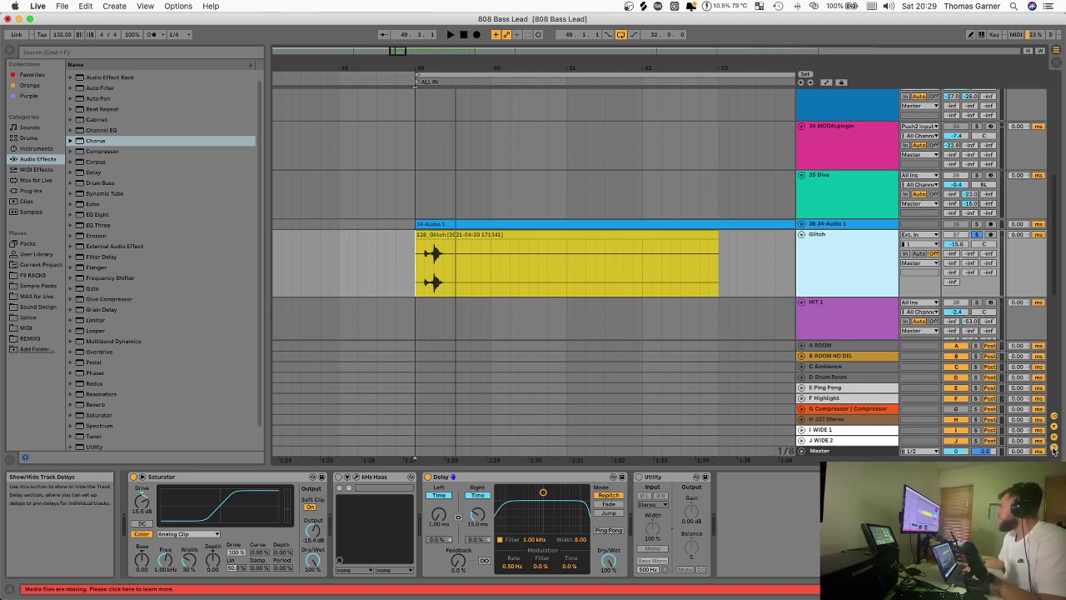
left_click_drag(1016, 234, 1016, 218)
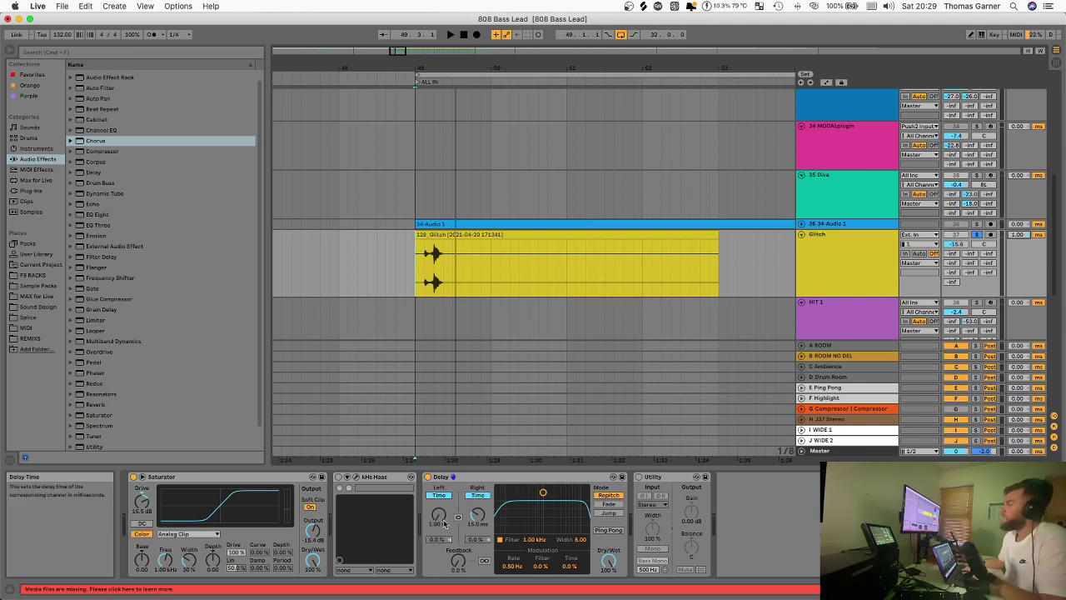
Play the soloed Glitch clip from bar 49 twice to hear the Delay's widening.
key("space")
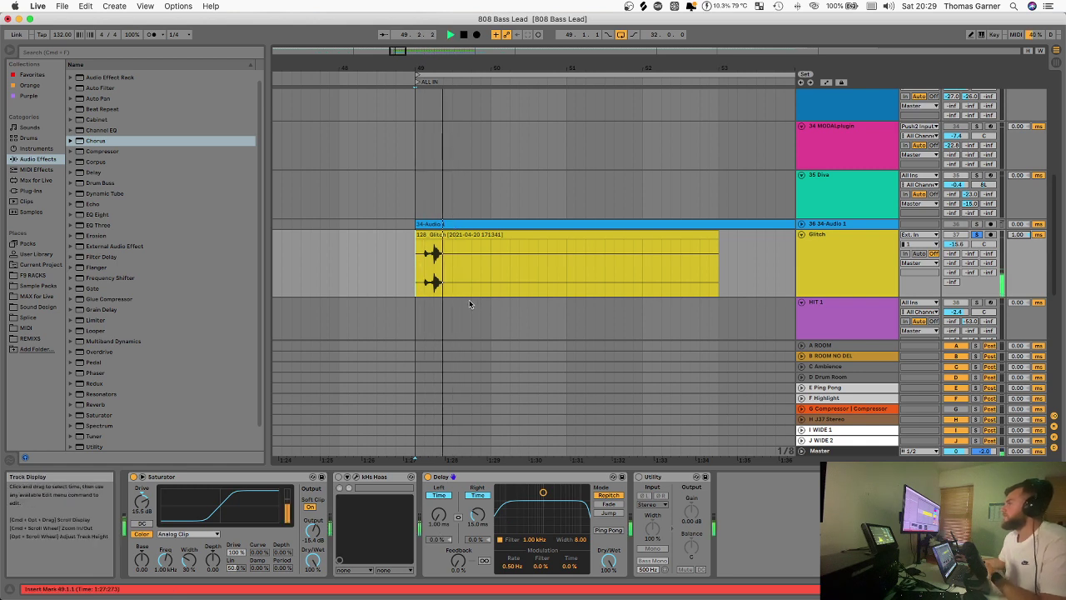
key("space")
key("space")
key("space")
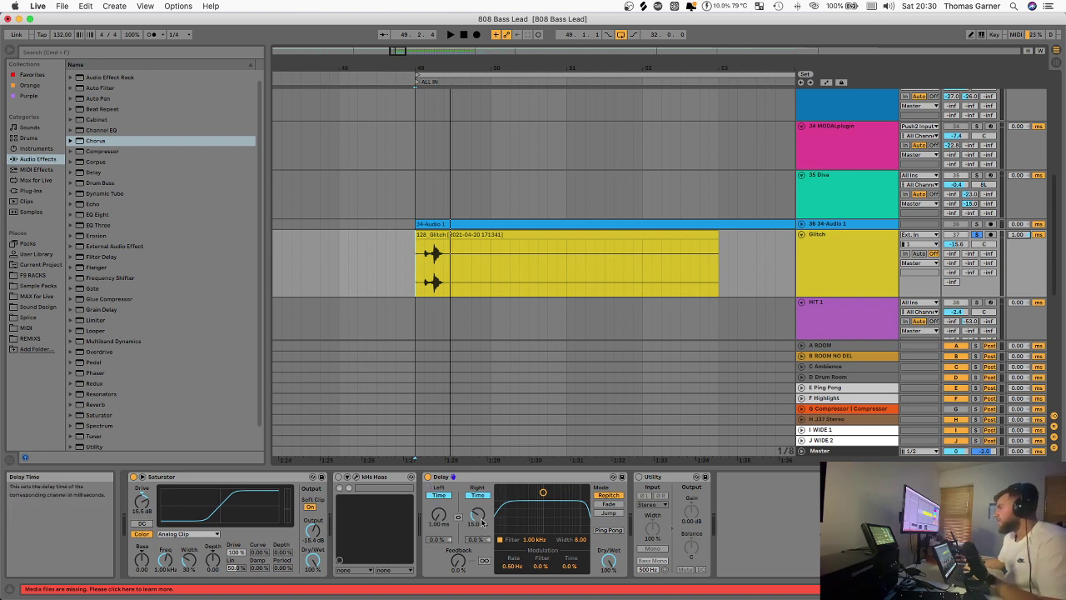
Try a much longer right delay time of about 67 ms in the Delay and play the Glitch clip.
left_click_drag(482, 520, 481, 519)
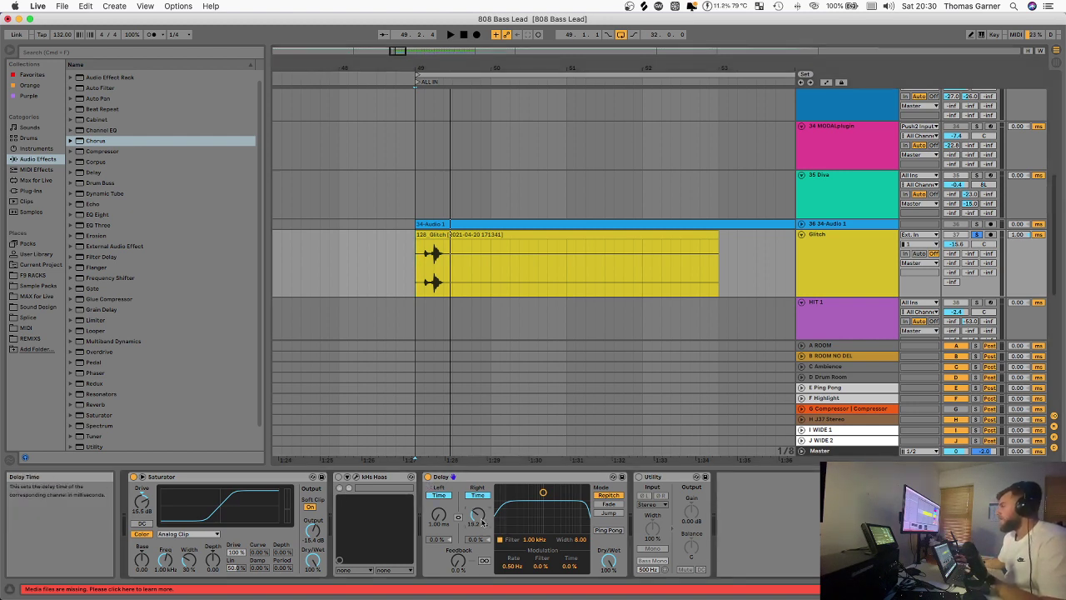
left_click_drag(481, 522, 481, 545)
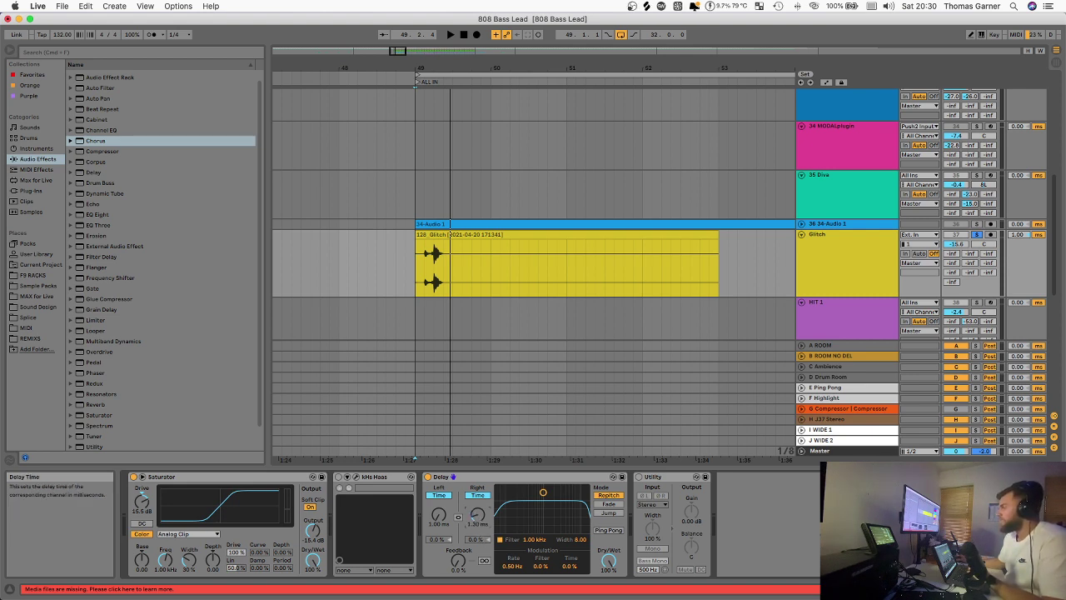
key("space")
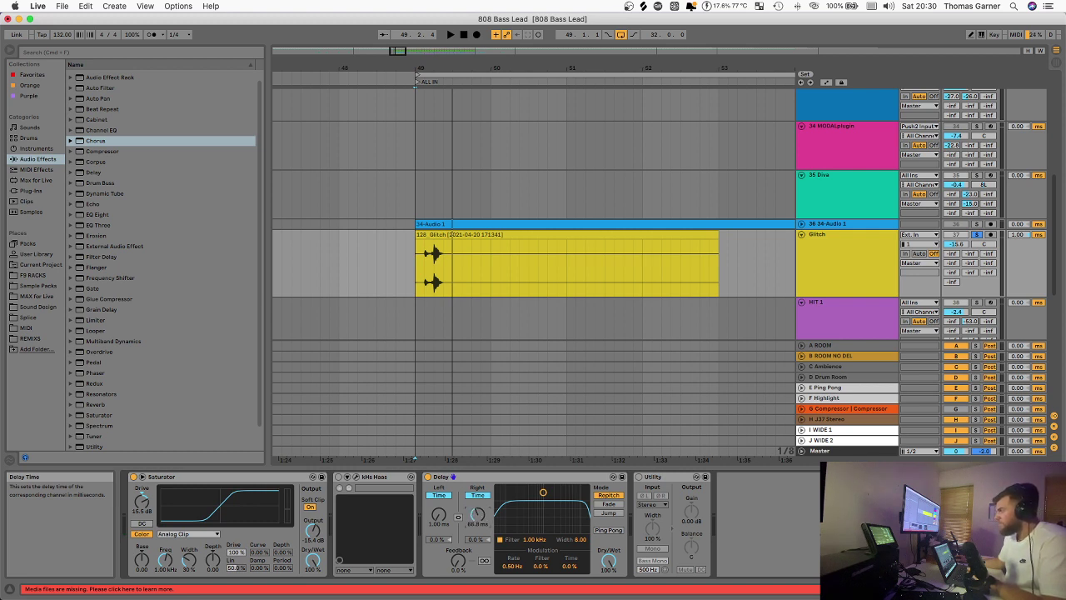
key("space")
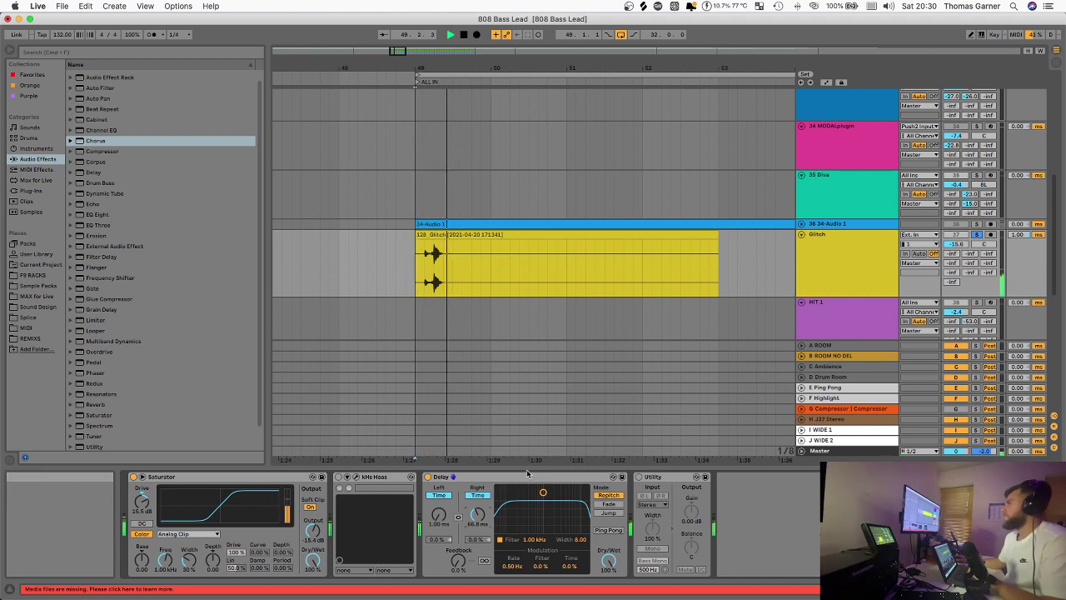
key("space")
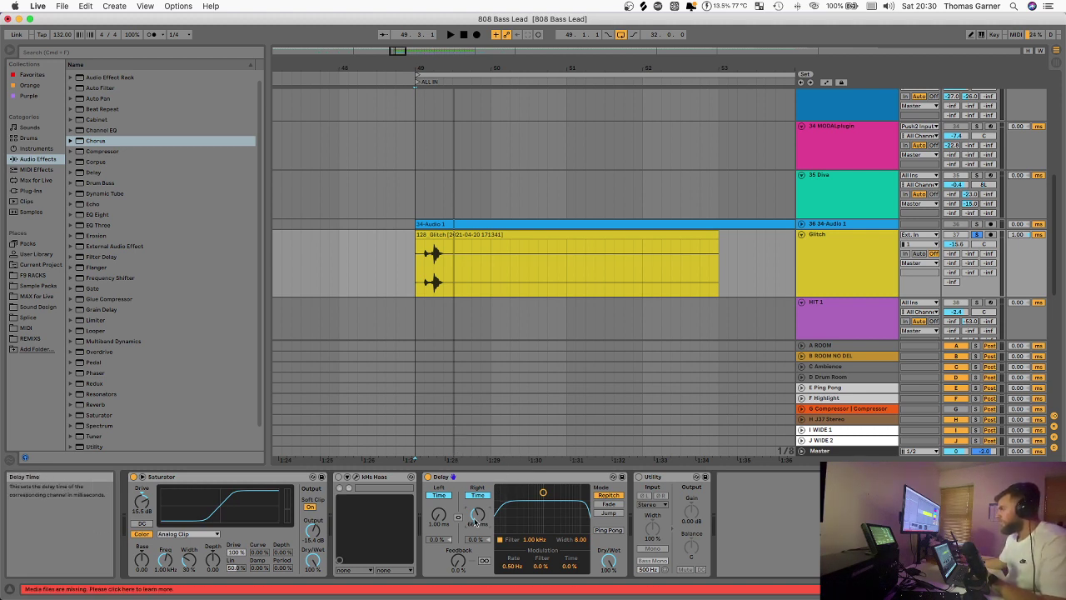
Try the Delay's right time at 375 ms and at about 51 ms, playing the Glitch clip at each.
left_click_drag(476, 522, 476, 504)
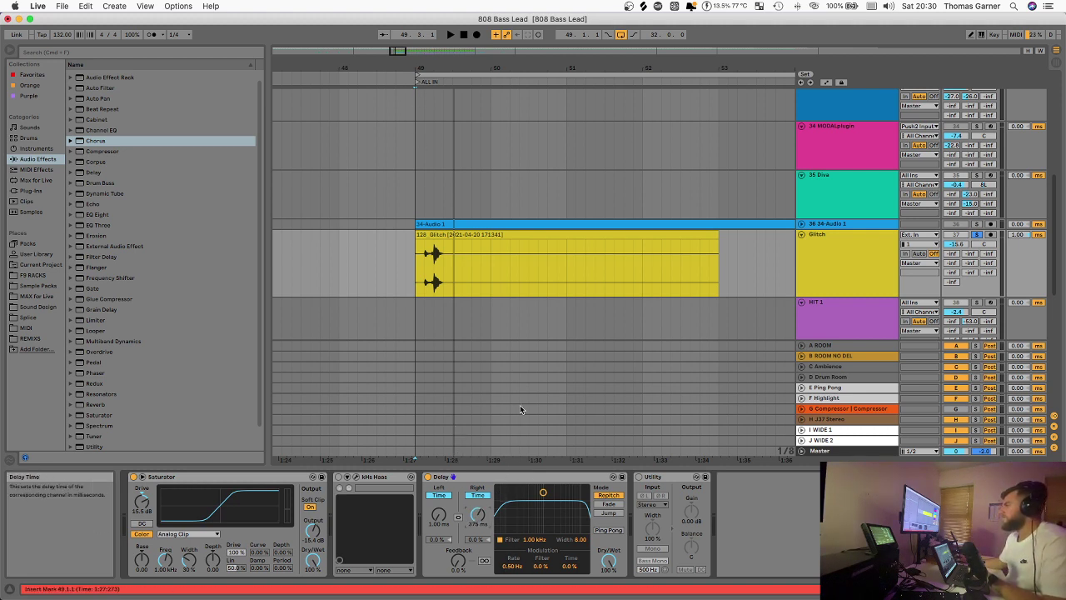
key("space")
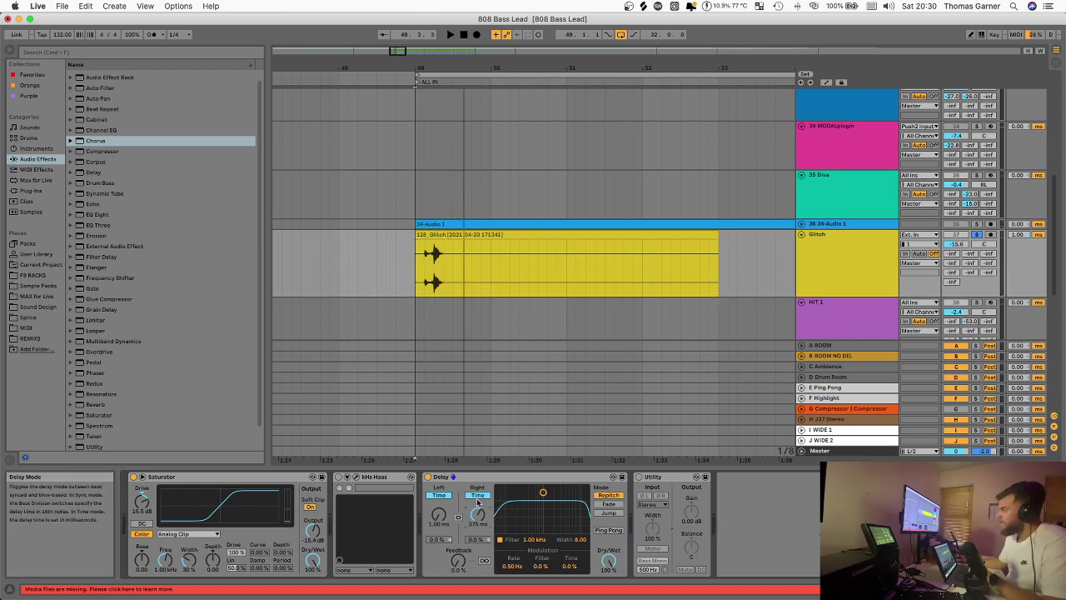
left_click_drag(477, 517, 477, 526)
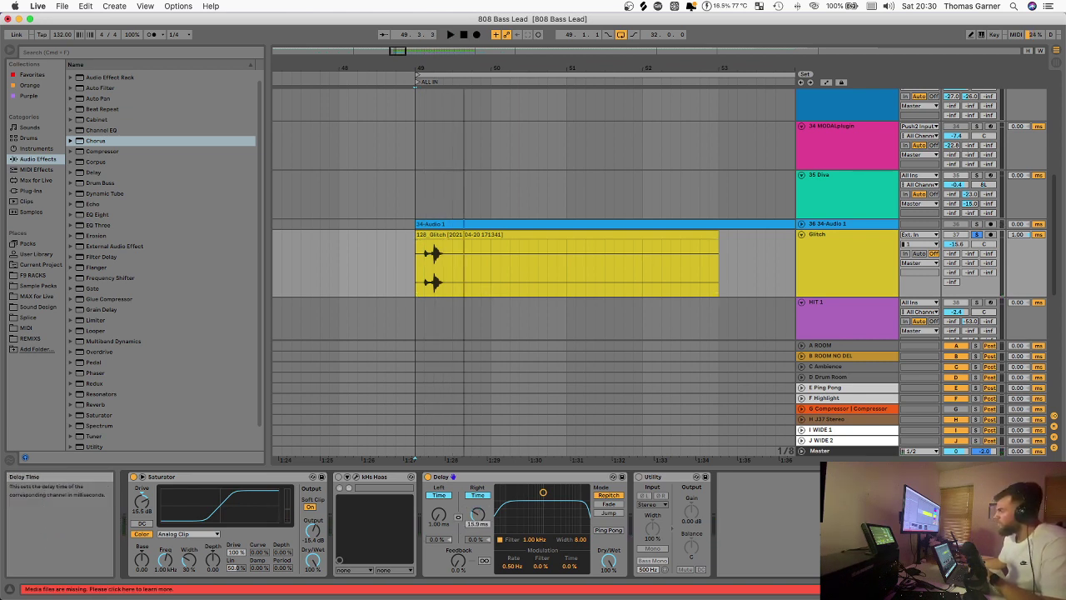
left_click_drag(477, 516, 477, 512)
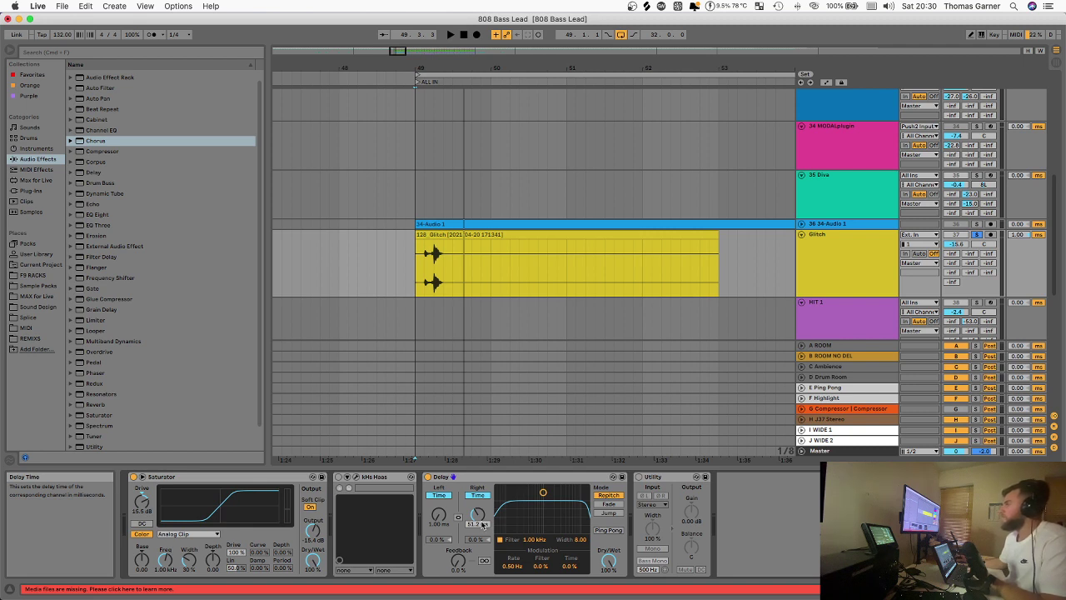
key("space")
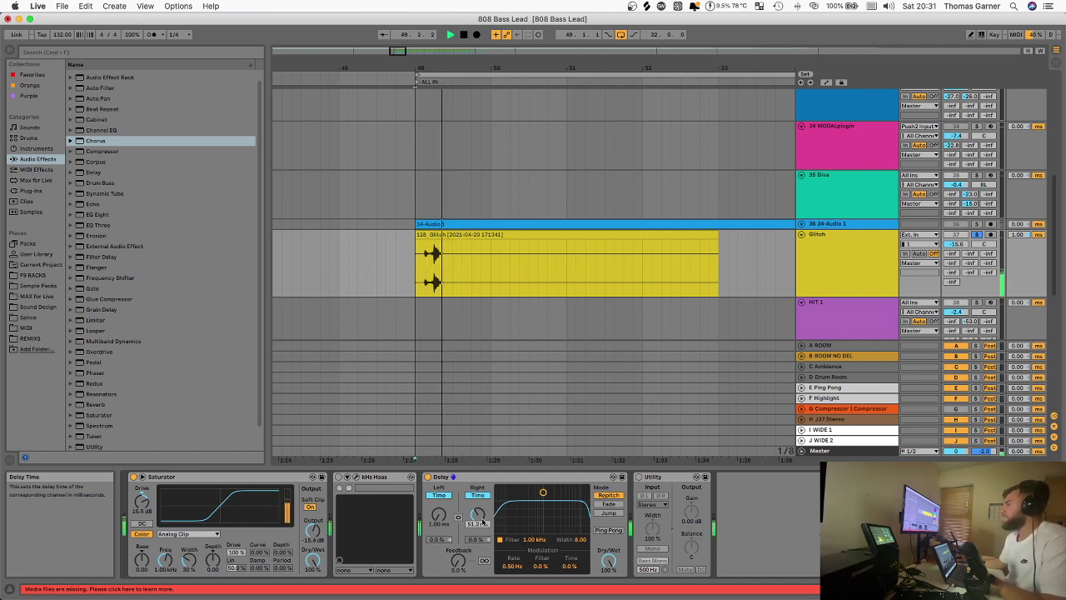
key("space")
Set the Delay's right time to about 9.27 ms and play the Glitch clip from bar 49.
left_click_drag(481, 520, 480, 535)
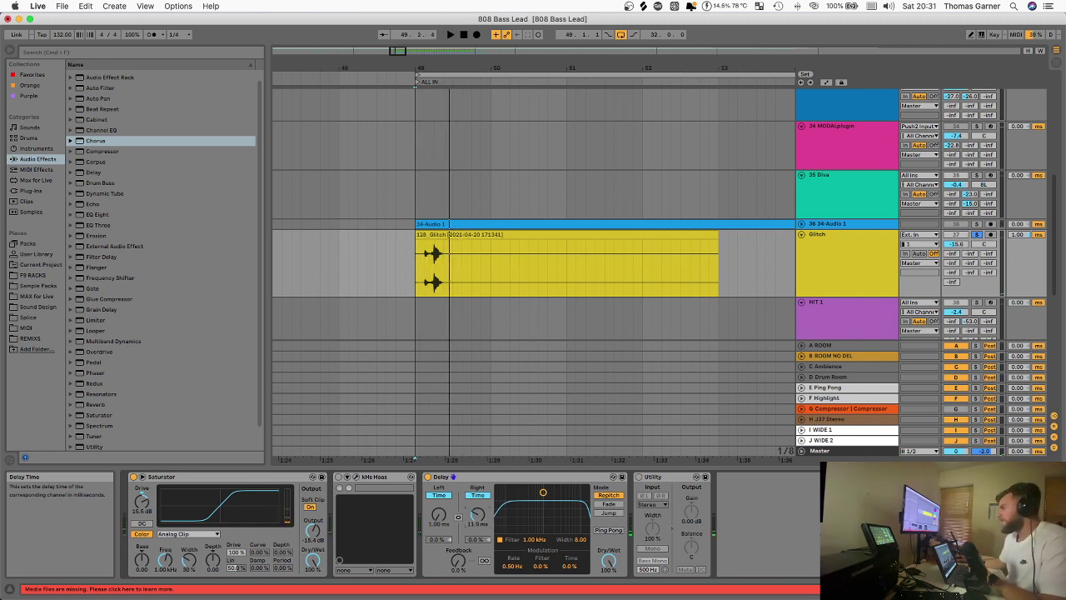
key("space")
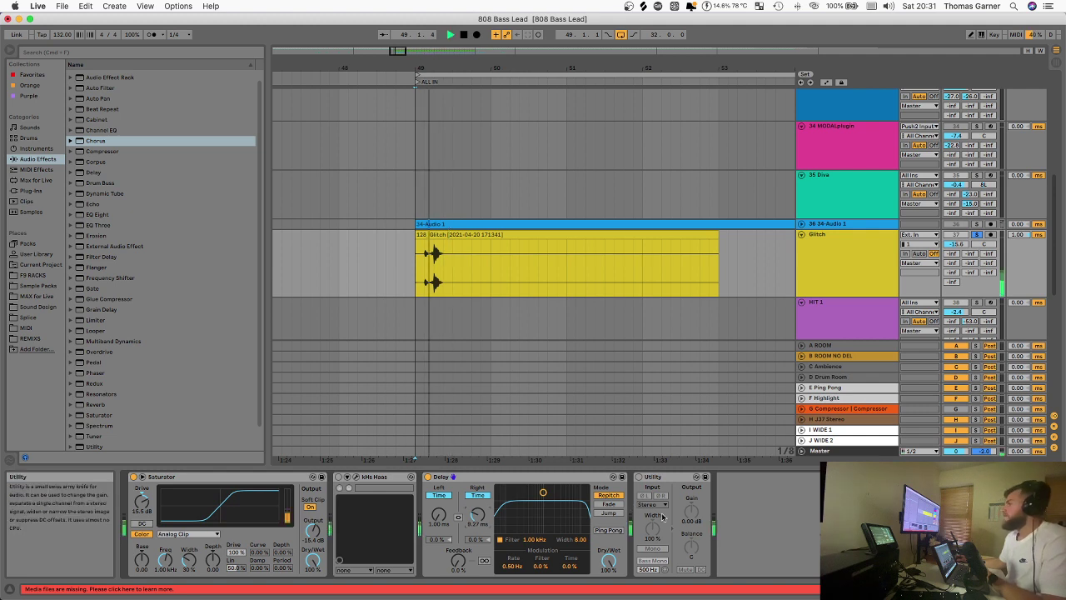
key("space")
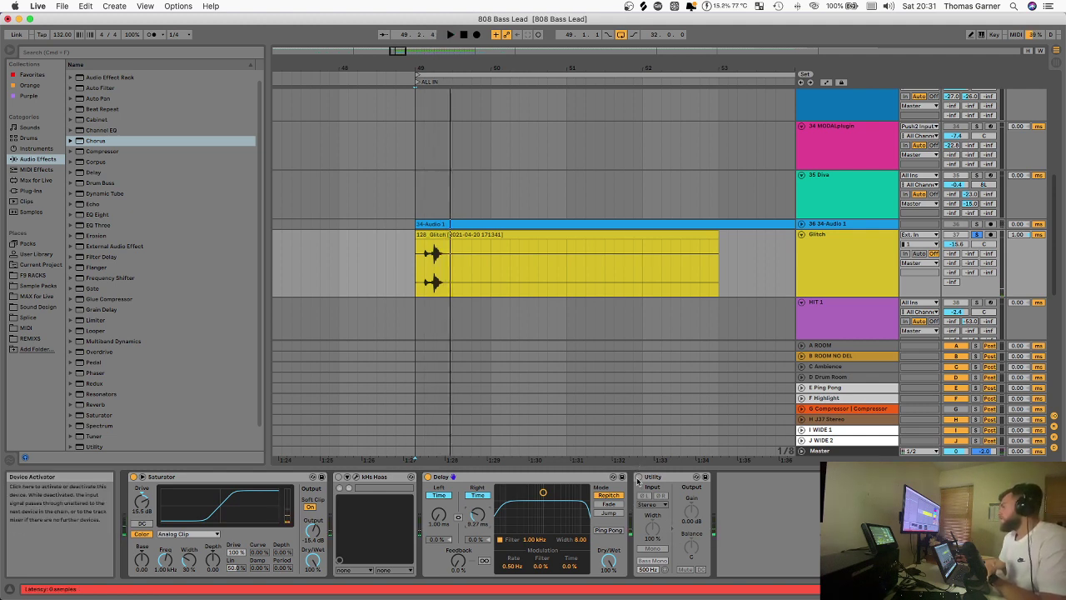
Turn on the Utility device on the Glitch track with Bass Mono enabled at 500 Hz.
left_click(652, 559)
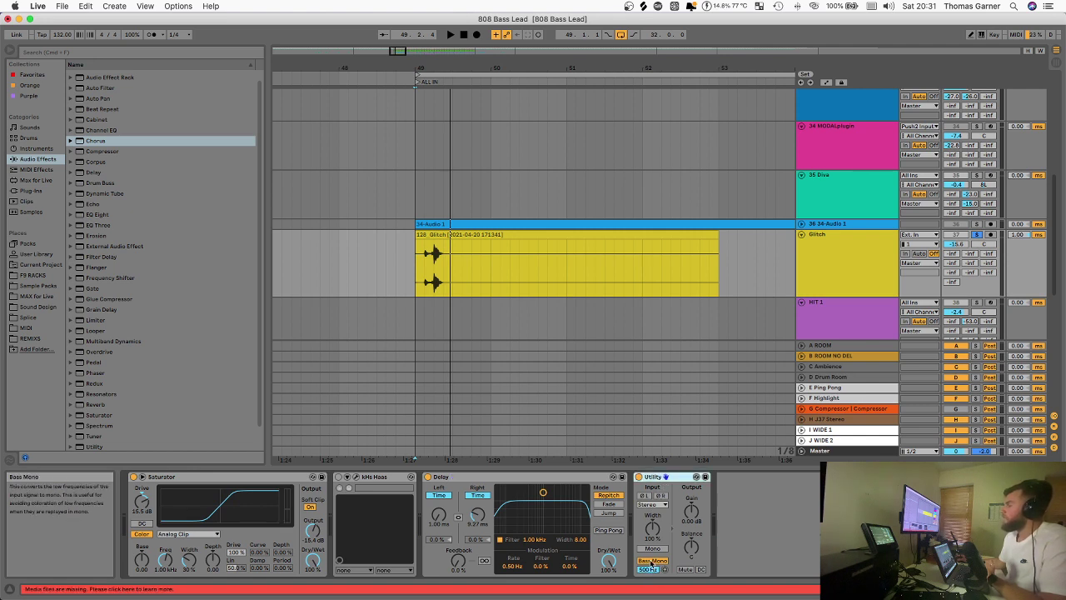
Play the Glitch clip with Bass Mono at 500 Hz, switch off its Delay and Utility, and return the play position to bar 49.
mouse_move(650, 570)
left_mouse_down()
mouse_move(650, 595)
mouse_move(649, 570)
left_mouse_up()
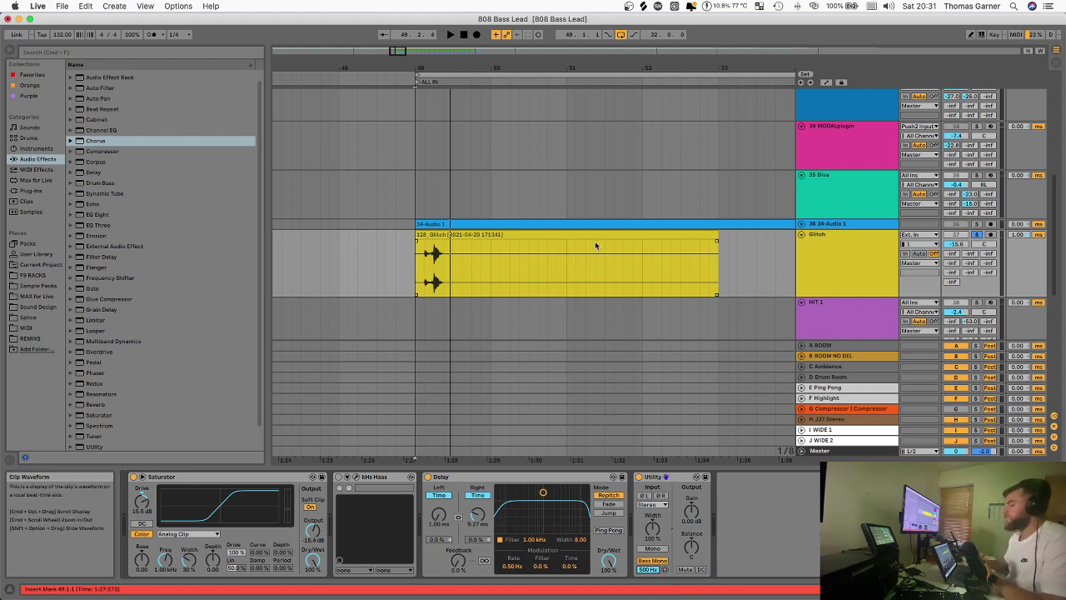
key("space")
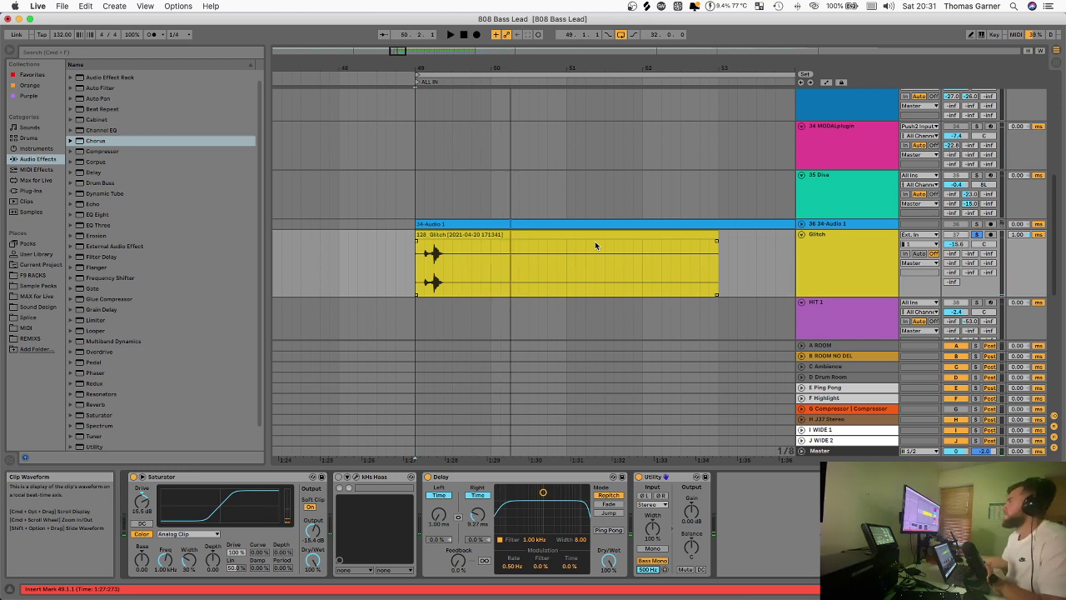
left_click(837, 279)
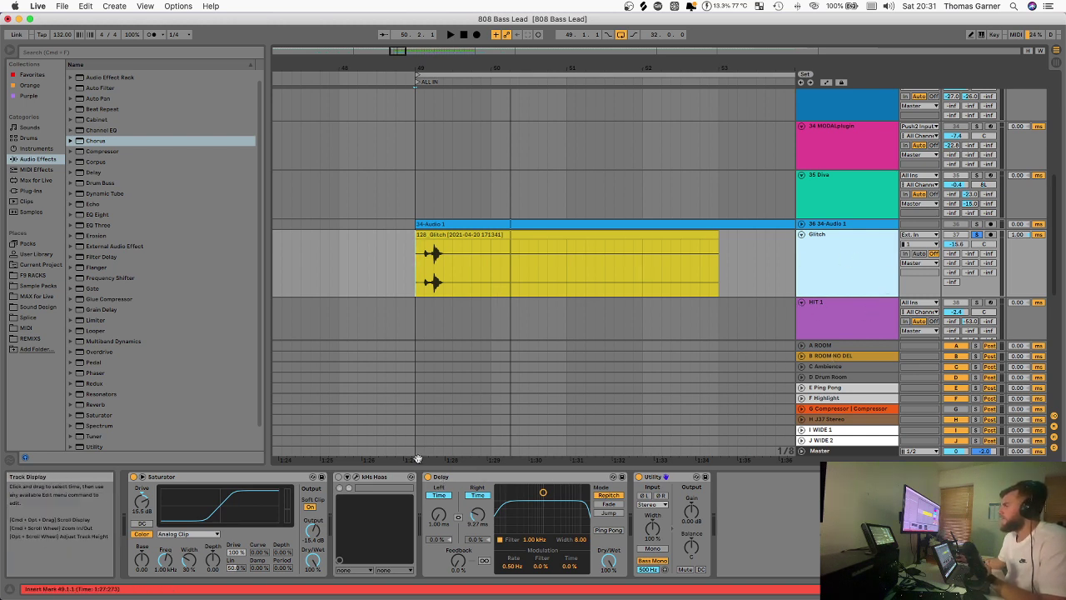
left_click(428, 477)
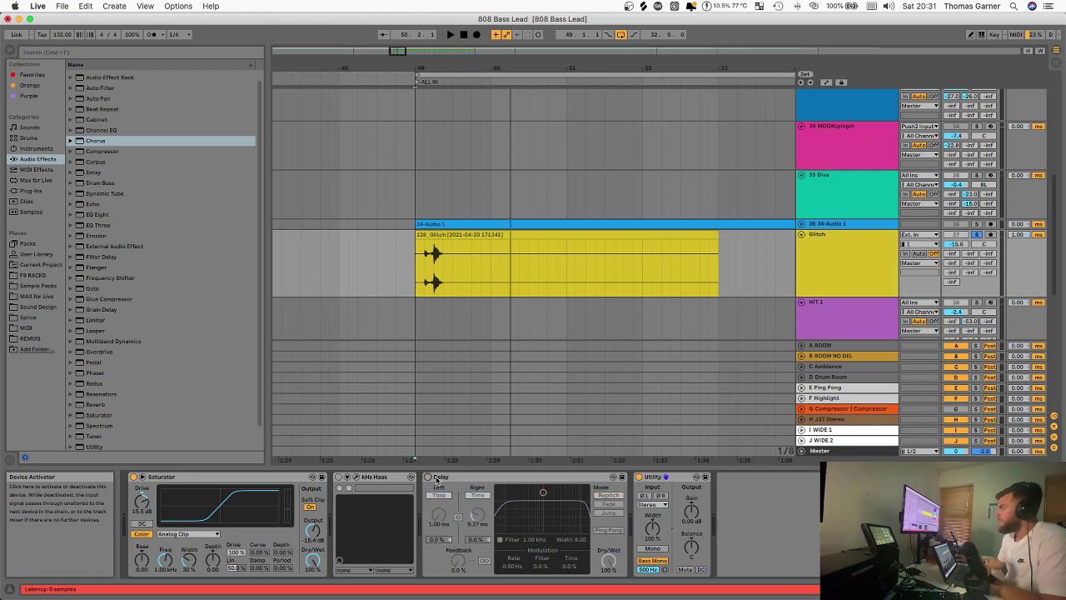
left_click(638, 478)
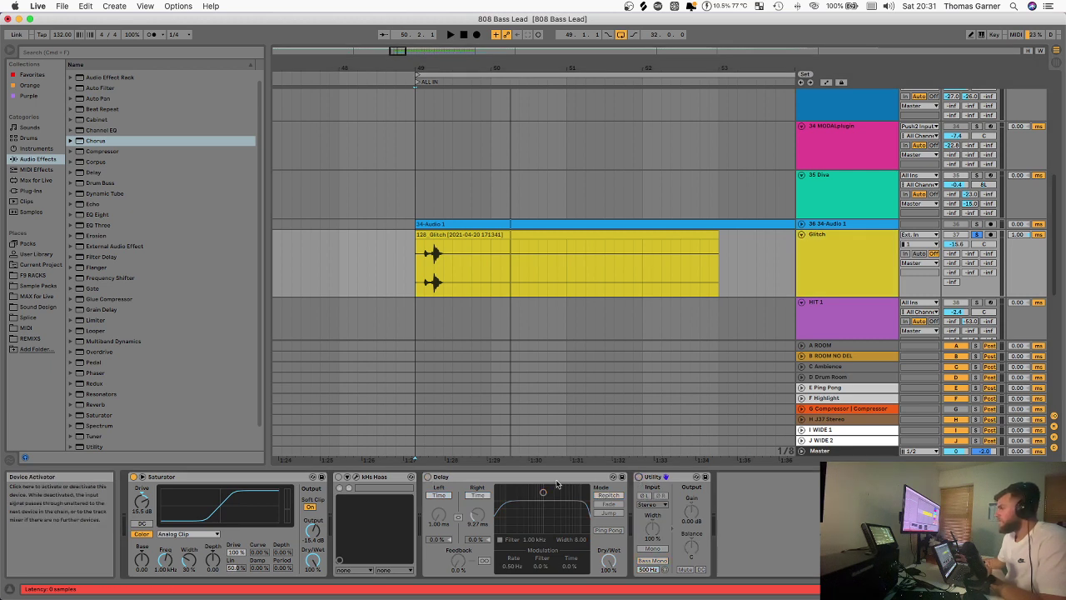
left_click(836, 266)
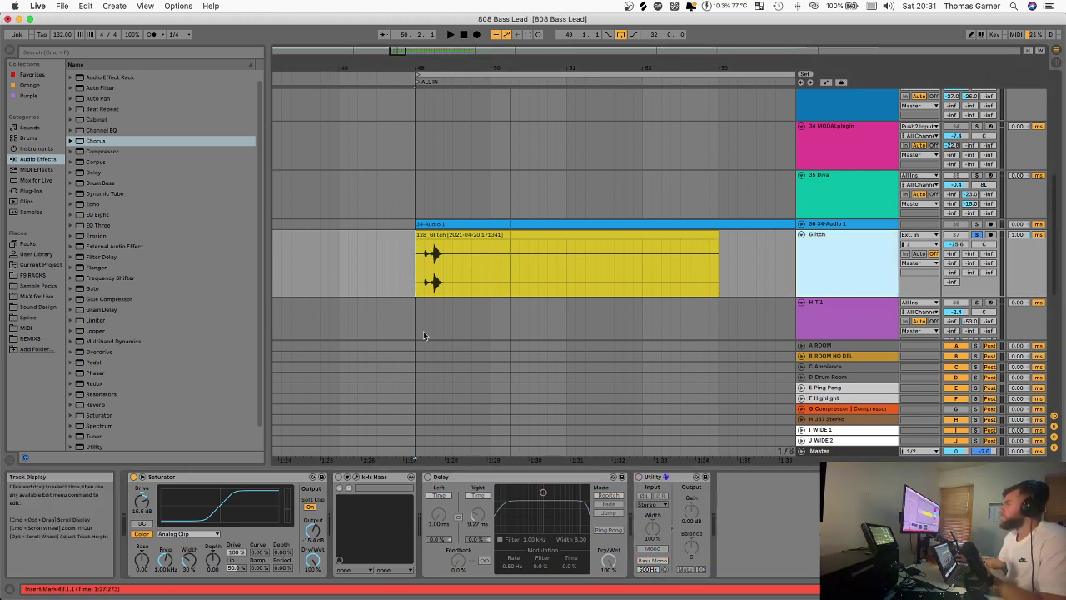
left_click(418, 269)
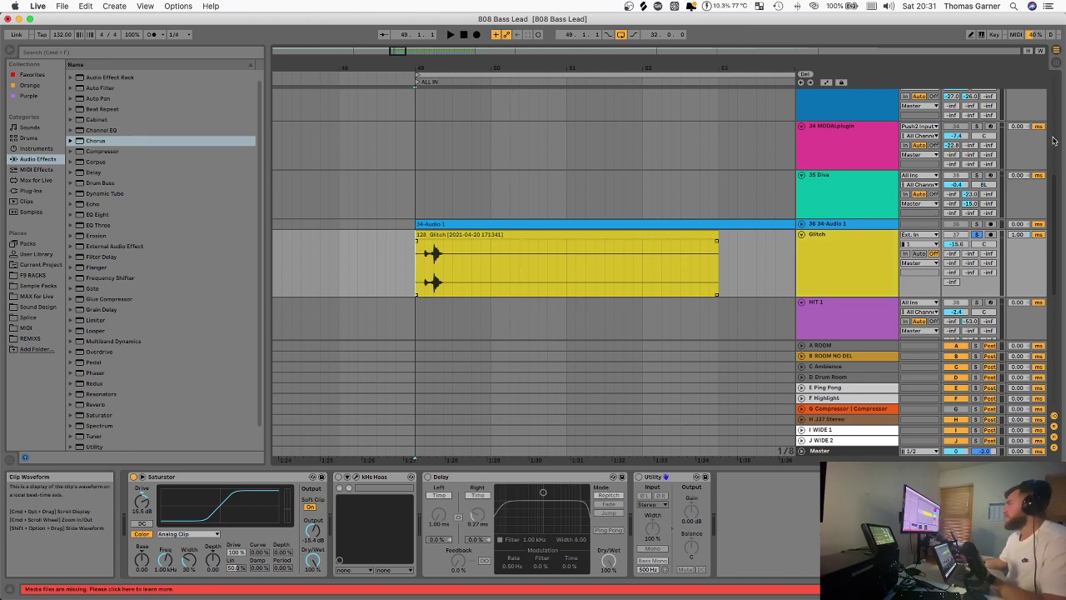
Examine the Saturator, Delay and Utility settings on the I WIDE 1 return track.
left_click(836, 273)
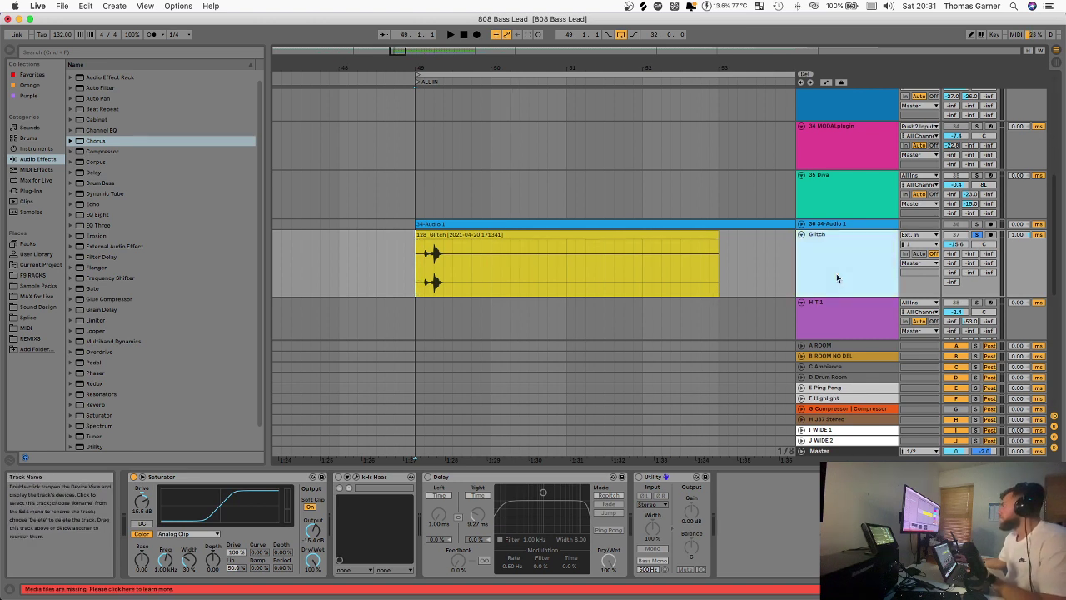
left_click(834, 430)
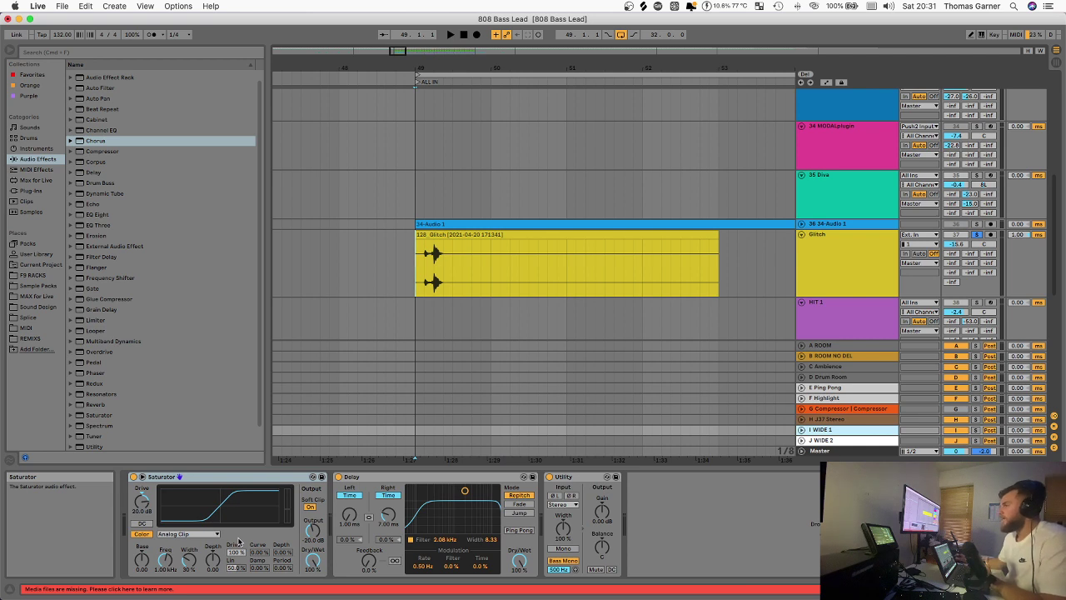
left_click(403, 476)
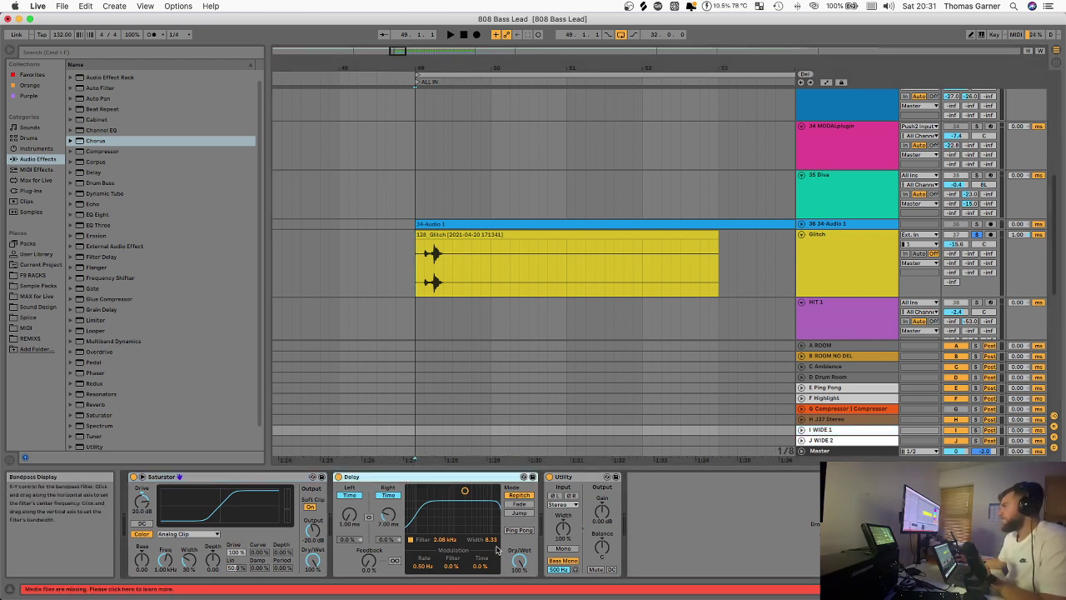
left_click(574, 477)
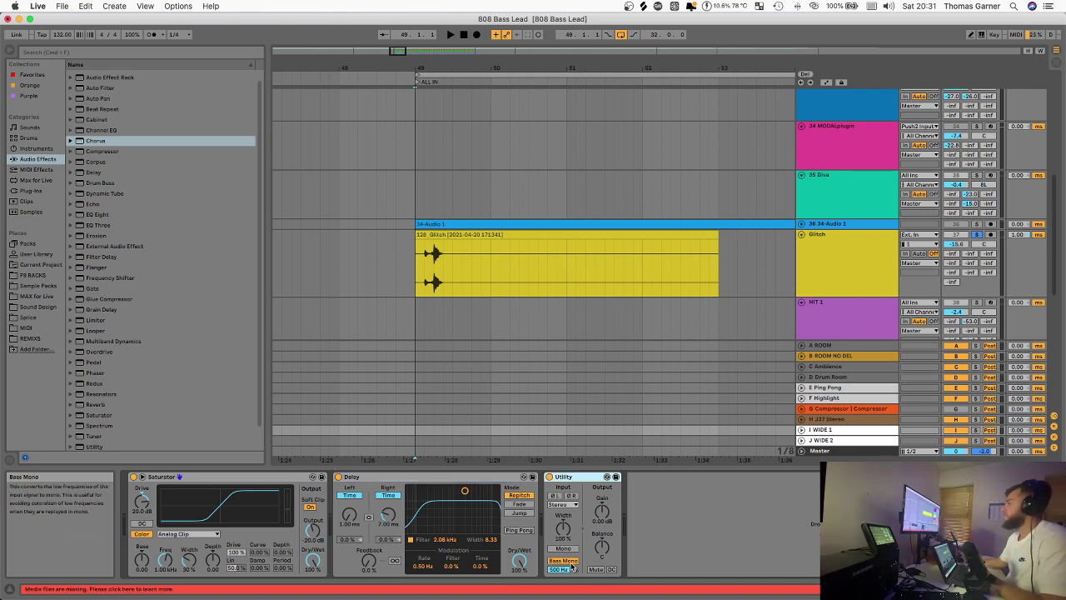
left_click(381, 478)
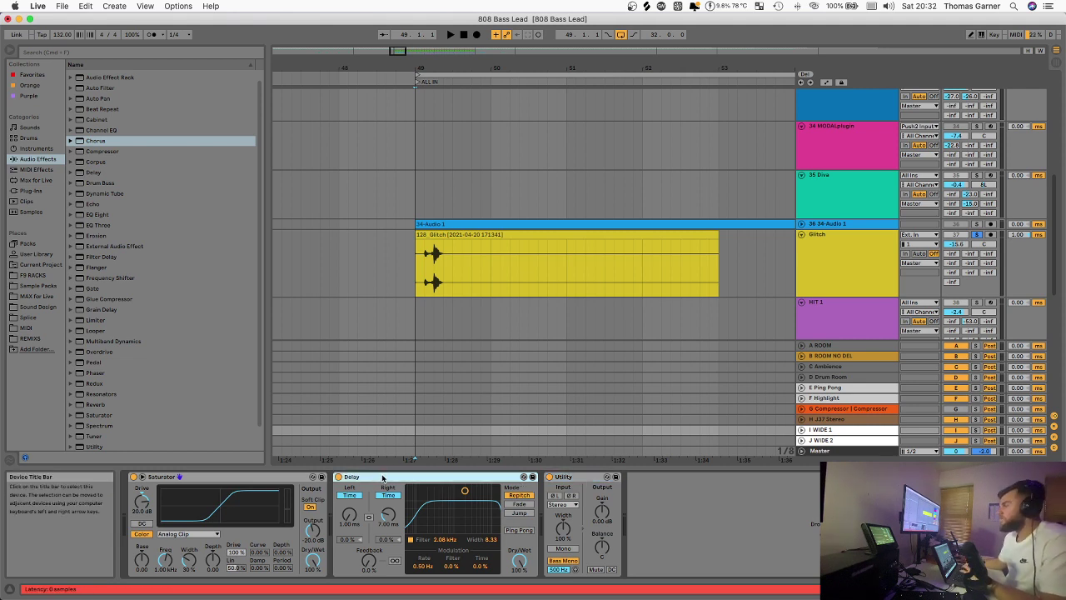
right_click(382, 480)
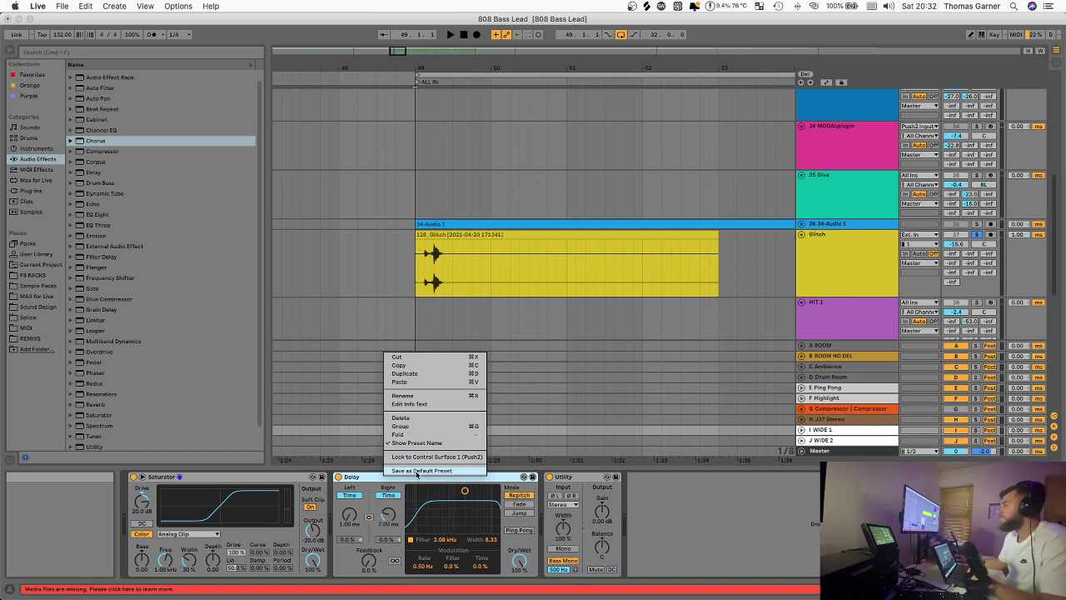
left_click(764, 509)
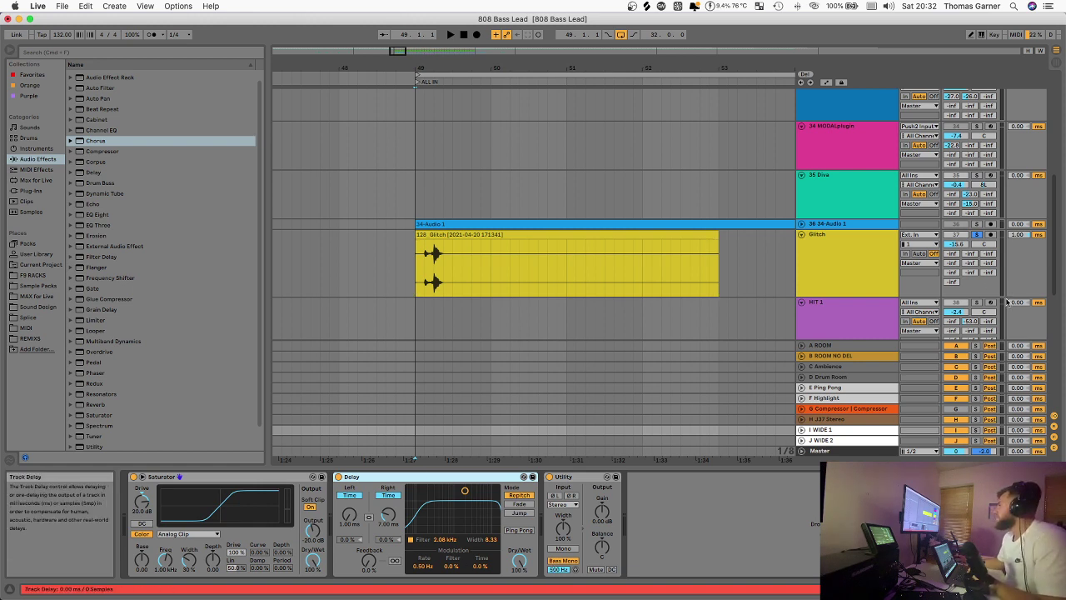
Raise the Glitch track's send to I WIDE 1 to 0 dB and play the clip from bar 49 several times.
left_click_drag(989, 274, 988, 167)
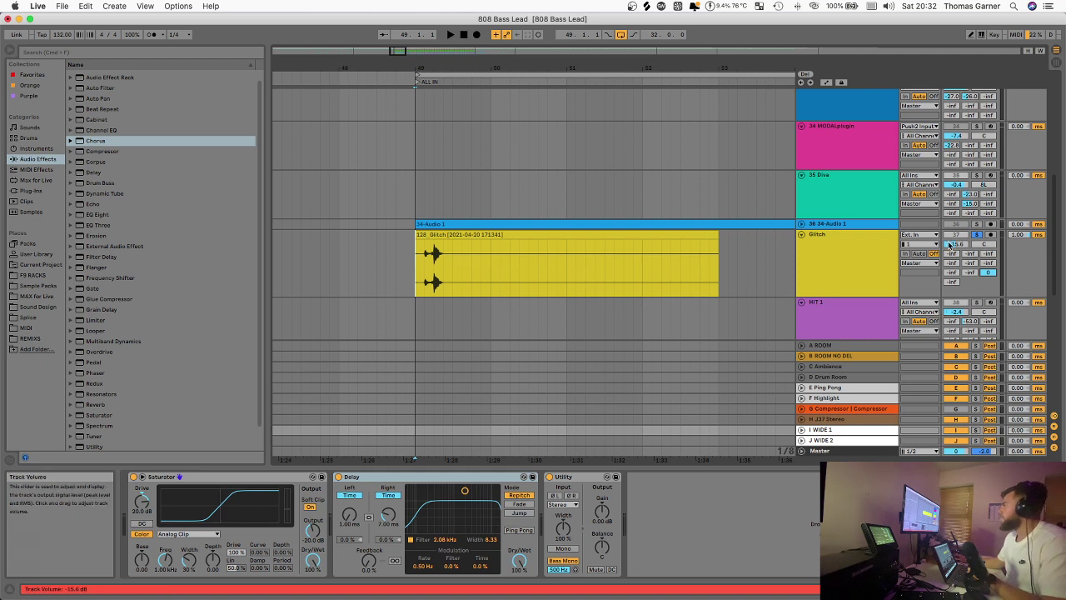
key("space")
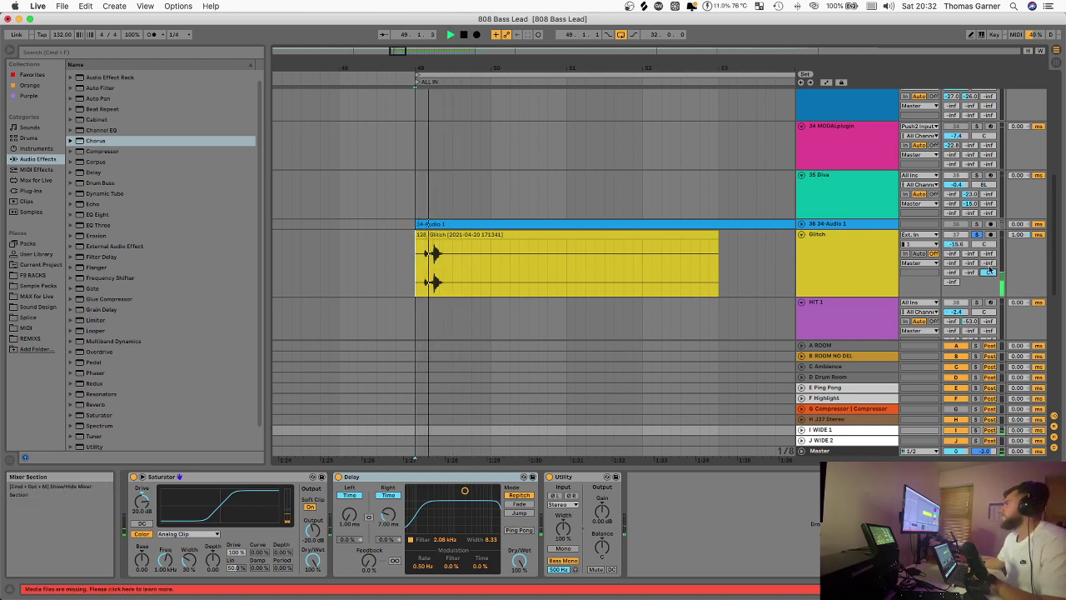
key("space")
key("space")
key("space")
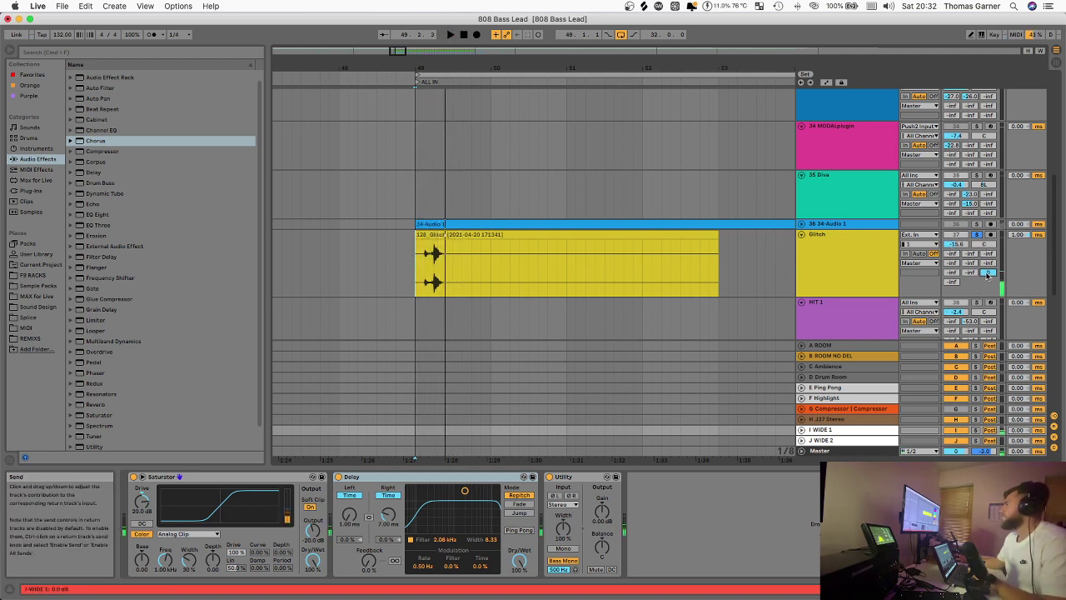
key("space")
key("space")
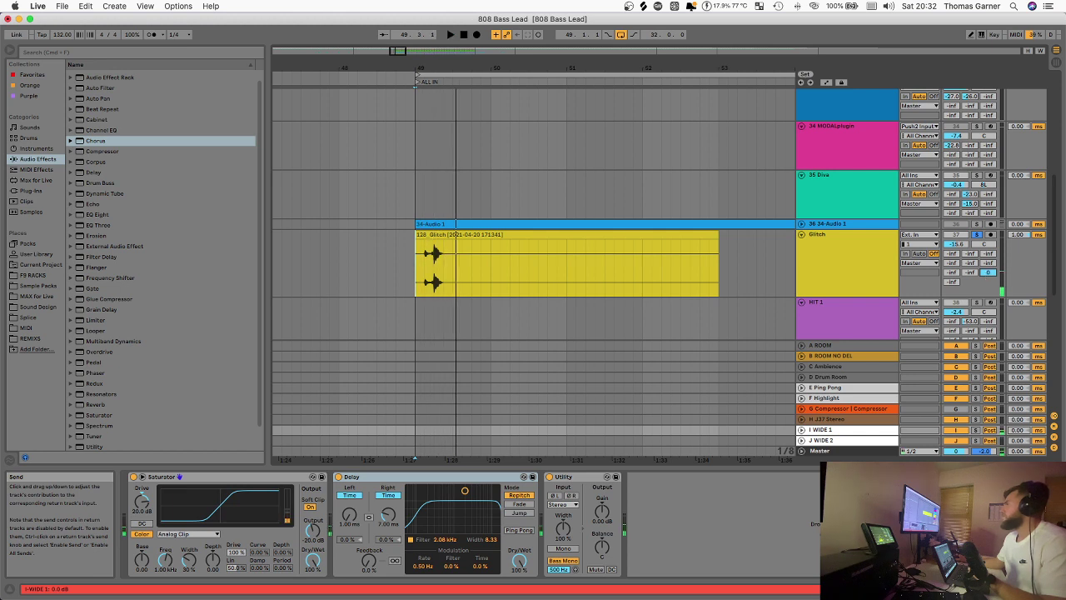
Compare the Glitch clip by ear with its I WIDE 1 send pulled down and with the send back at 0 dB.
left_click_drag(988, 273, 988, 350)
key("space")
key("space")
left_click_drag(987, 274, 987, 200)
key("space")
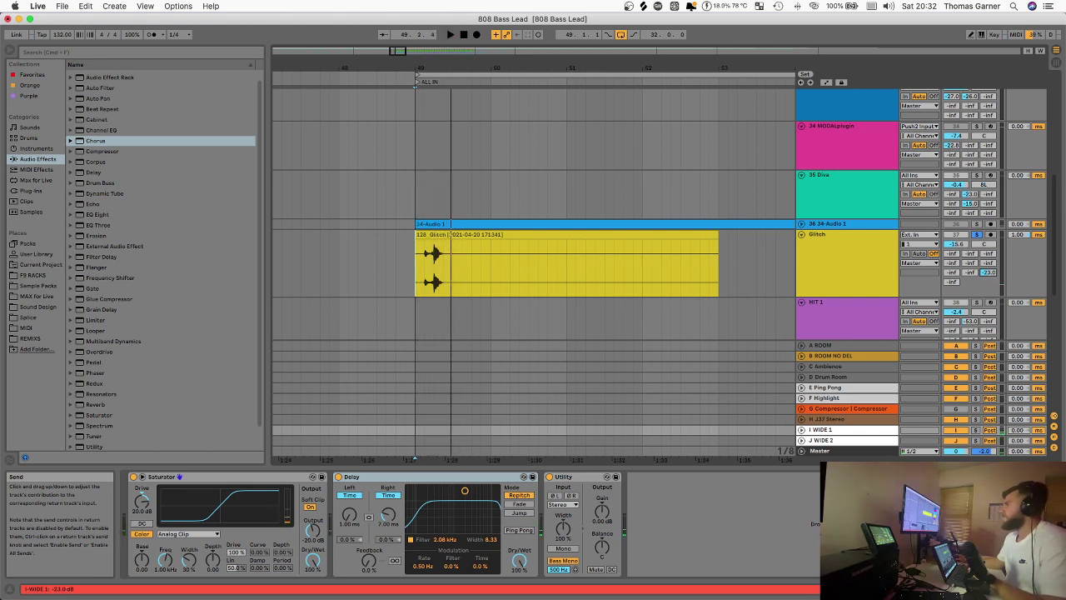
left_click_drag(988, 273, 987, 325)
key("space")
key("space")
left_click_drag(987, 274, 988, 200)
key("space")
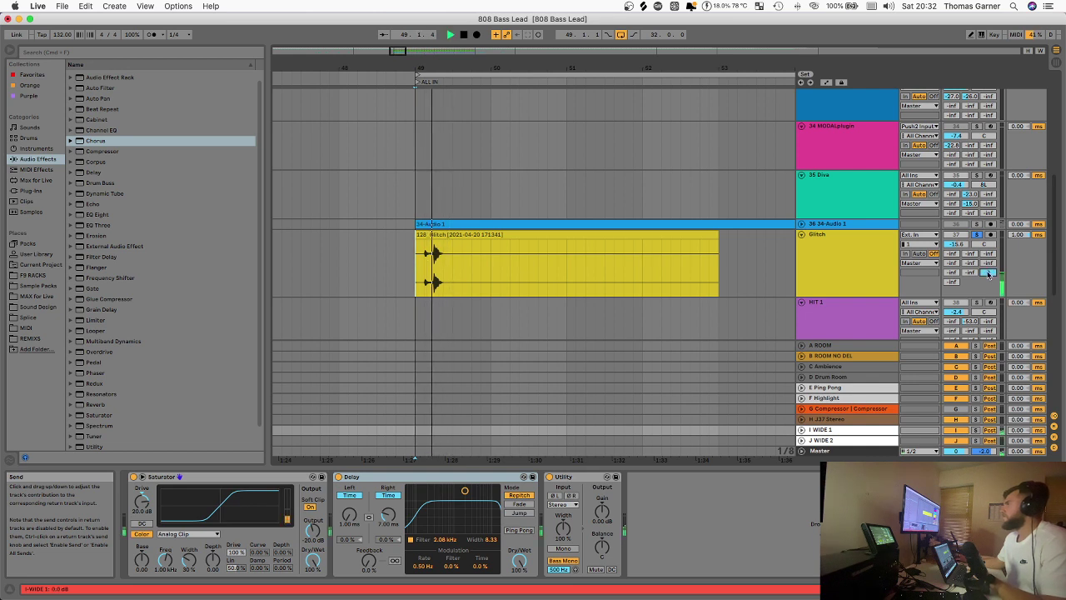
Compare the Glitch track's device chain with the chains on the I WIDE 1 and J WIDE 2 return tracks.
left_click(816, 276)
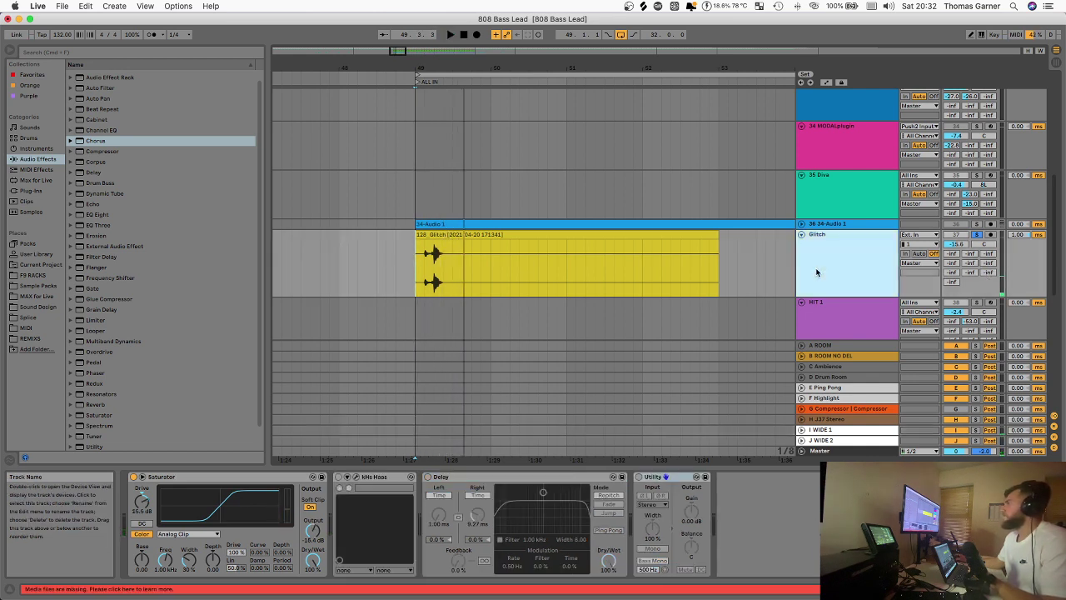
left_click(825, 436)
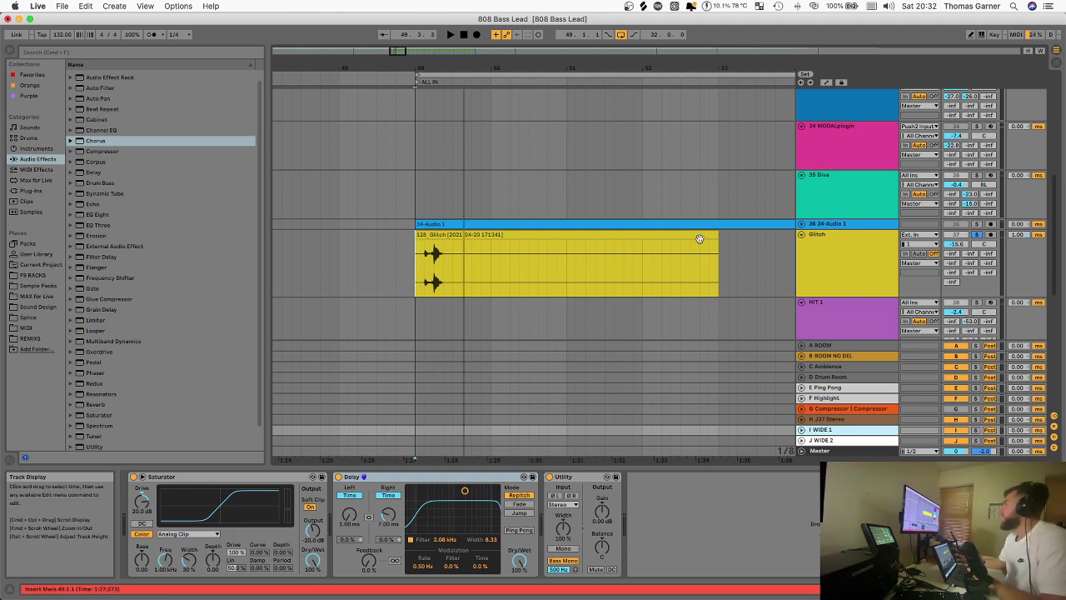
left_click(826, 272)
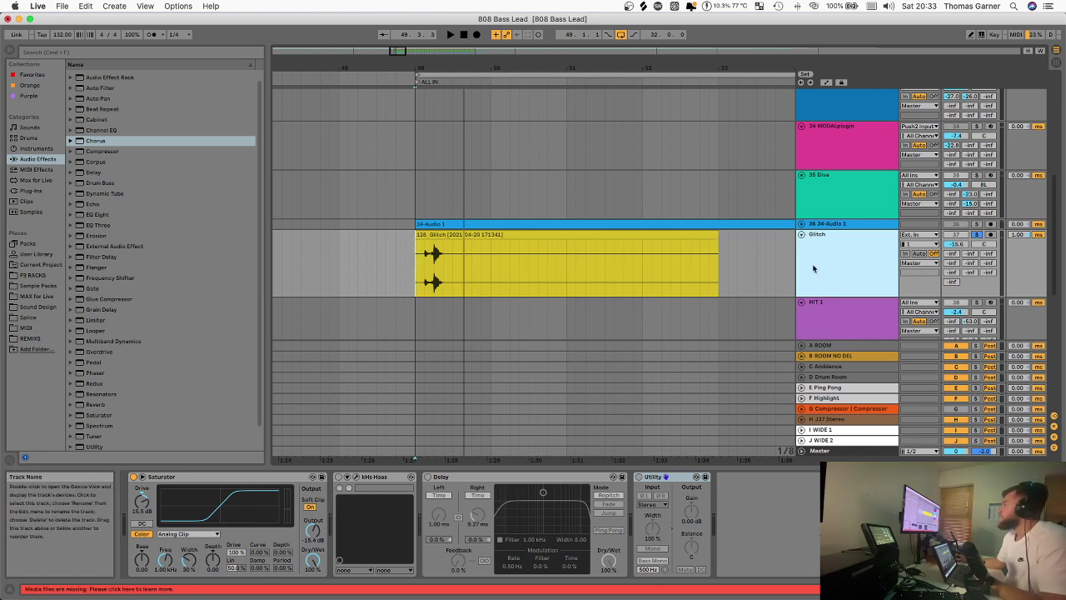
left_click(837, 441)
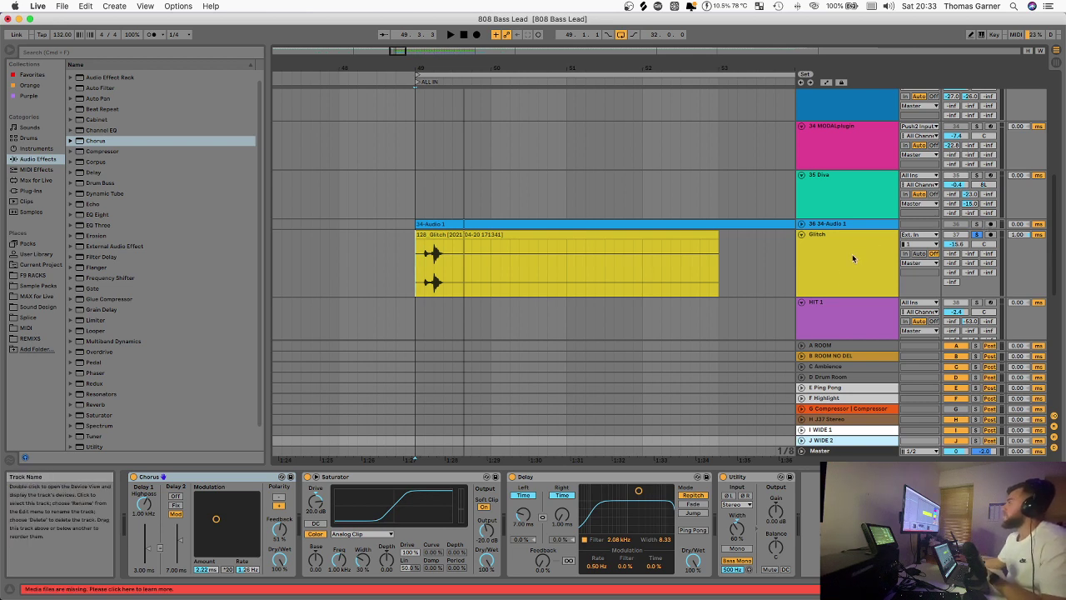
Set the Glitch track's send to J WIDE 2 to 0 dB and play the clip with and without that send.
left_click(949, 282)
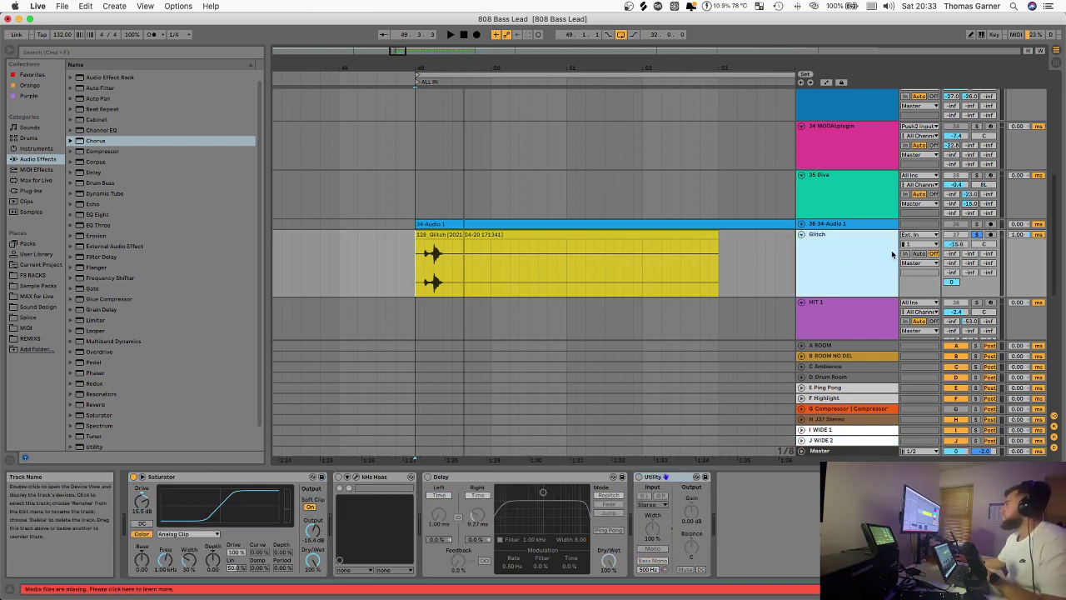
key("space")
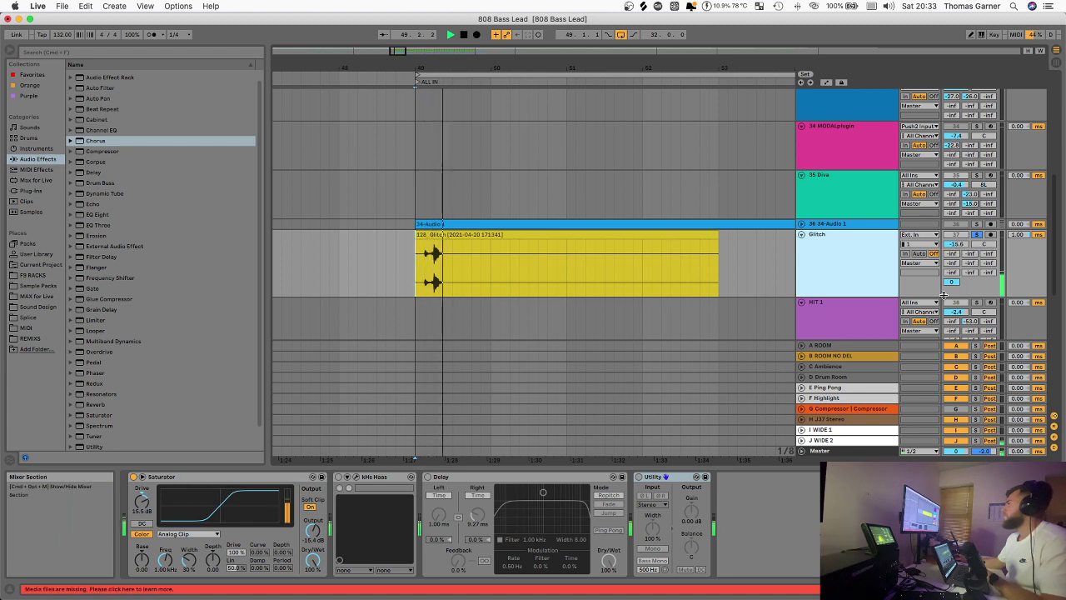
double_click(951, 283)
key("space")
left_click_drag(951, 284, 951, 249)
Check the Delay settings on the J WIDE 2 and I WIDE 1 return tracks against the Glitch track's devices.
left_click(828, 274)
left_click(834, 439)
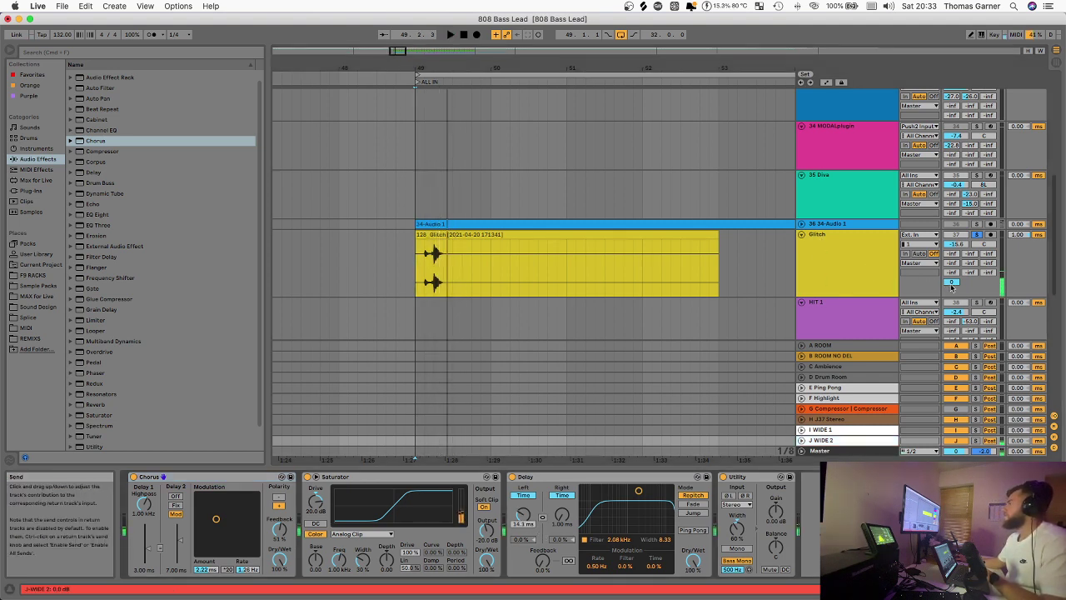
left_click(836, 436)
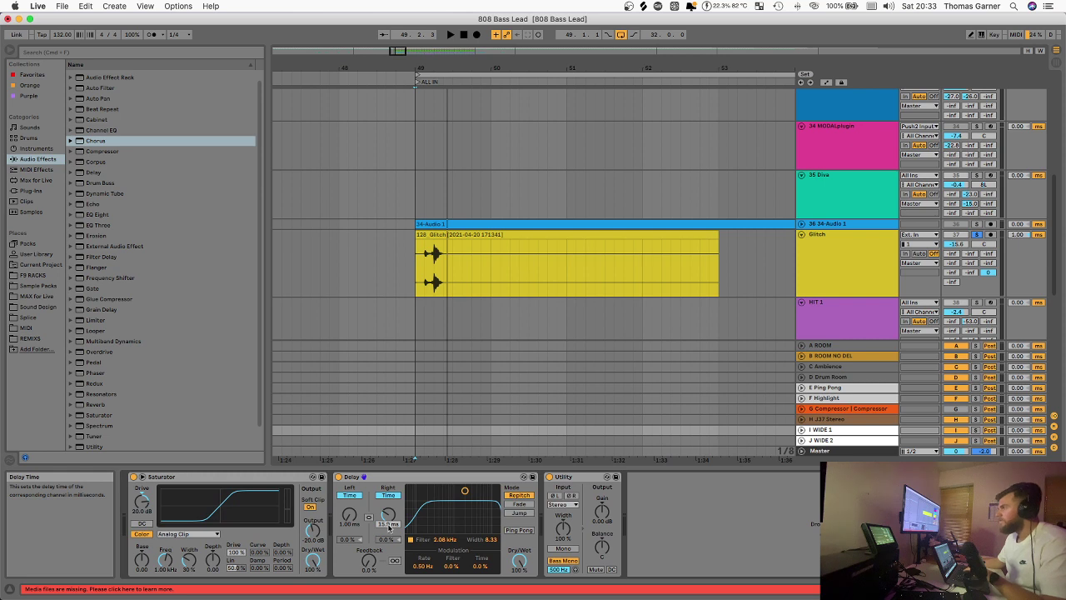
left_click(883, 264)
left_click(801, 225)
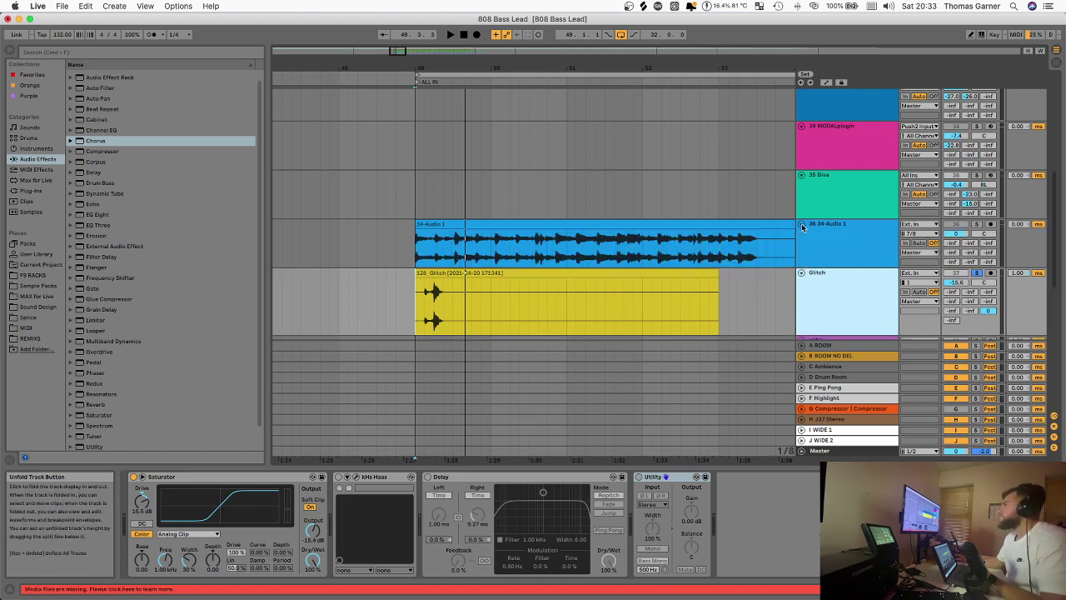
left_click(801, 225)
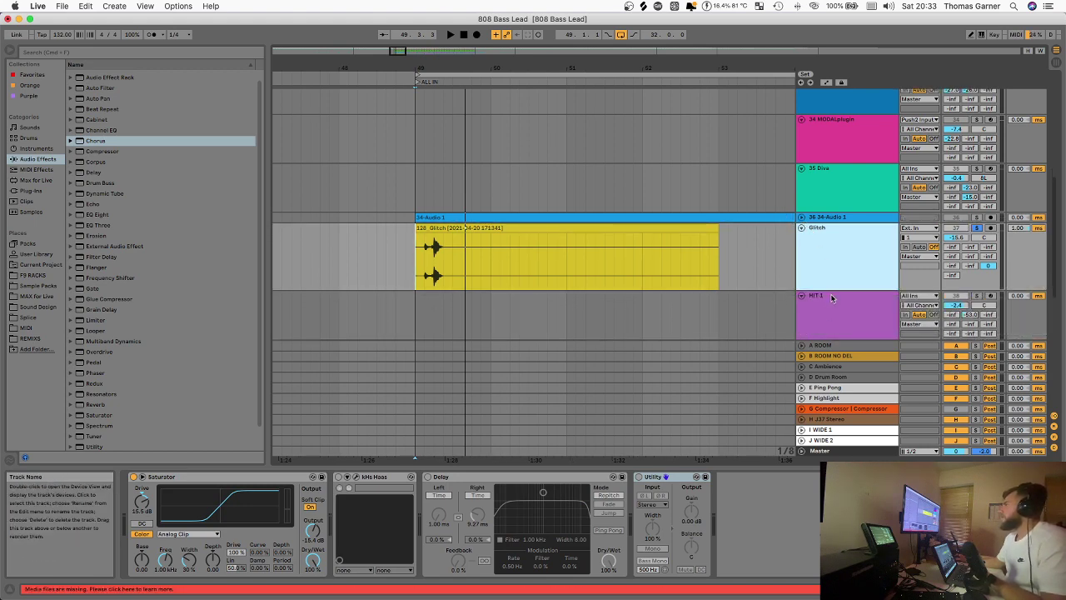
Solo the HIT 1 and HIT 2 tracks instead of Glitch and place the play position at bar 64 in the HIT 1 clip.
left_click(829, 301)
scroll(827, 308, "down", 5)
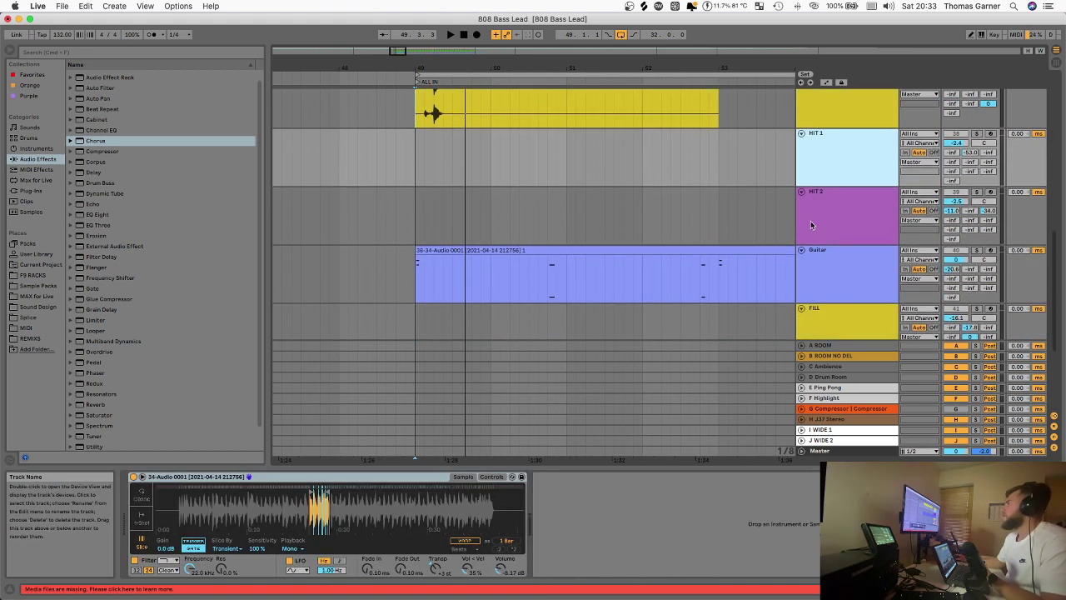
scroll(810, 220, "up", 5)
left_click(861, 211)
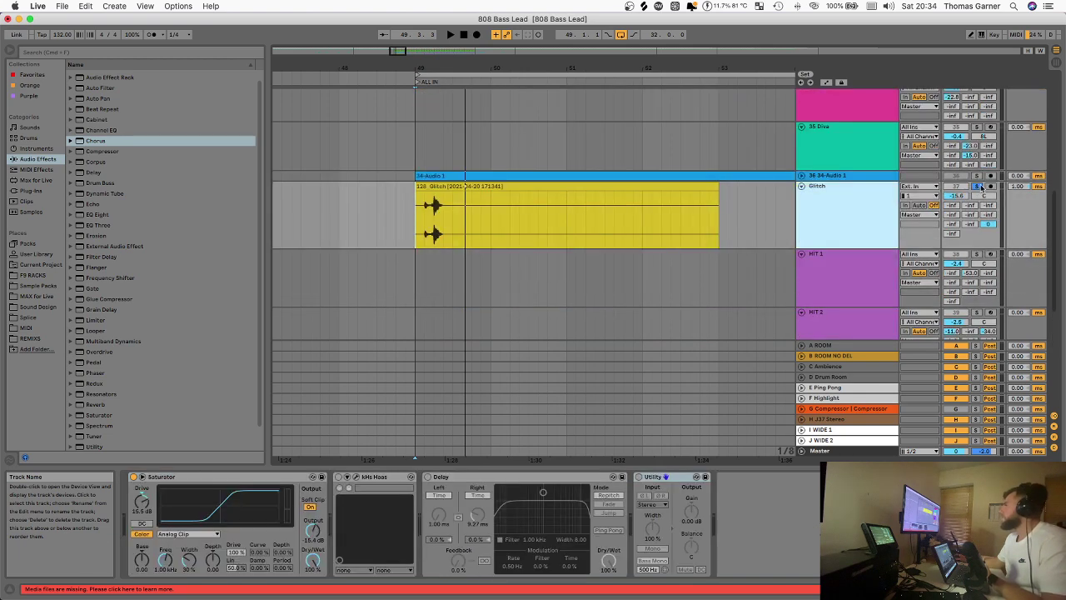
left_click(976, 253)
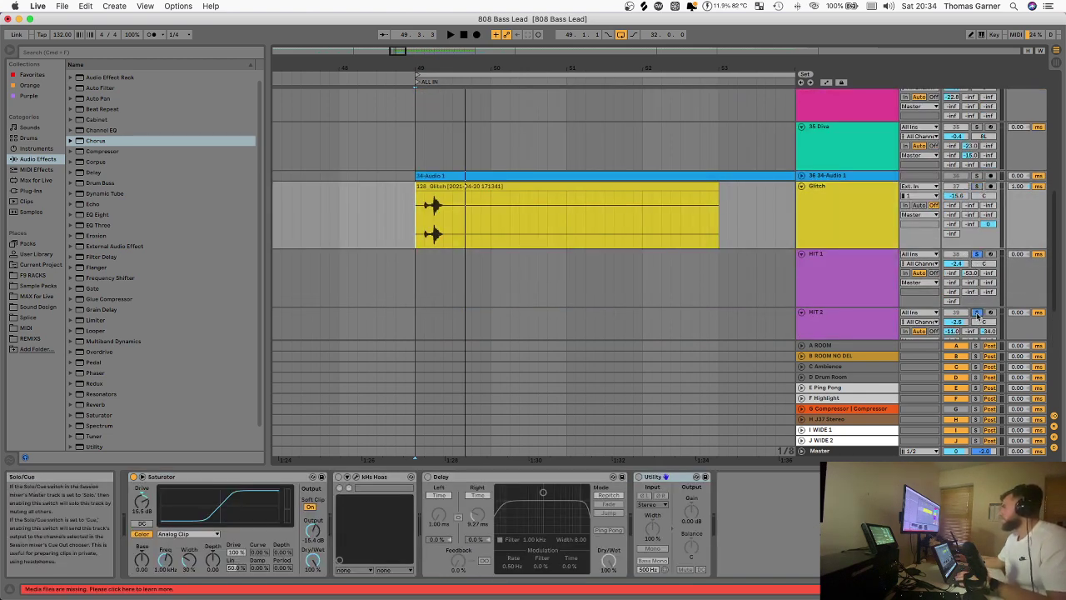
scroll(621, 276, "down", 5)
scroll(666, 271, "down", 2)
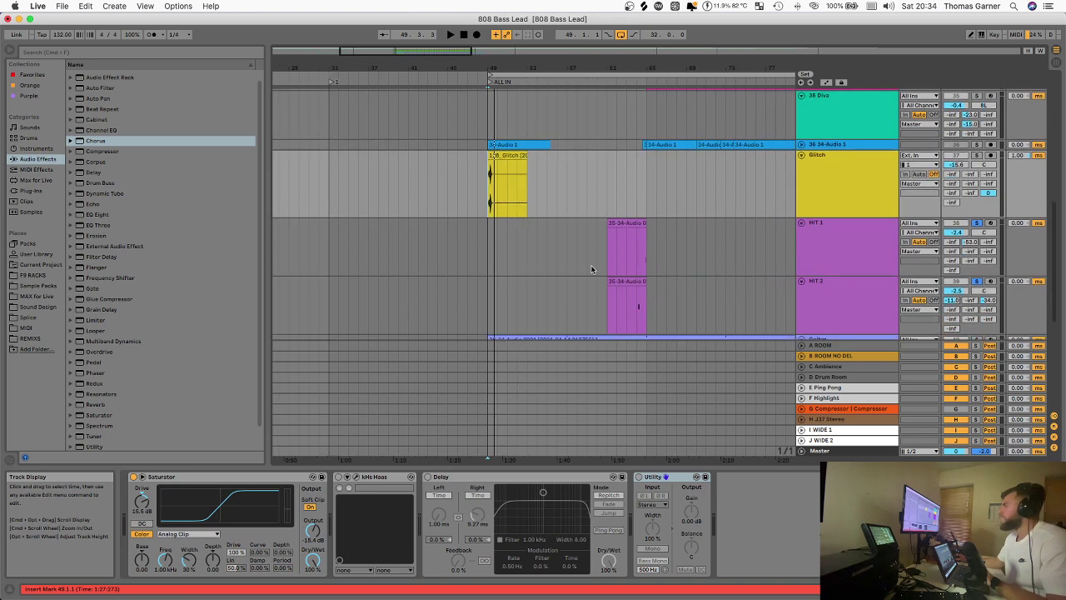
scroll(633, 258, "up", 5)
left_click(568, 233)
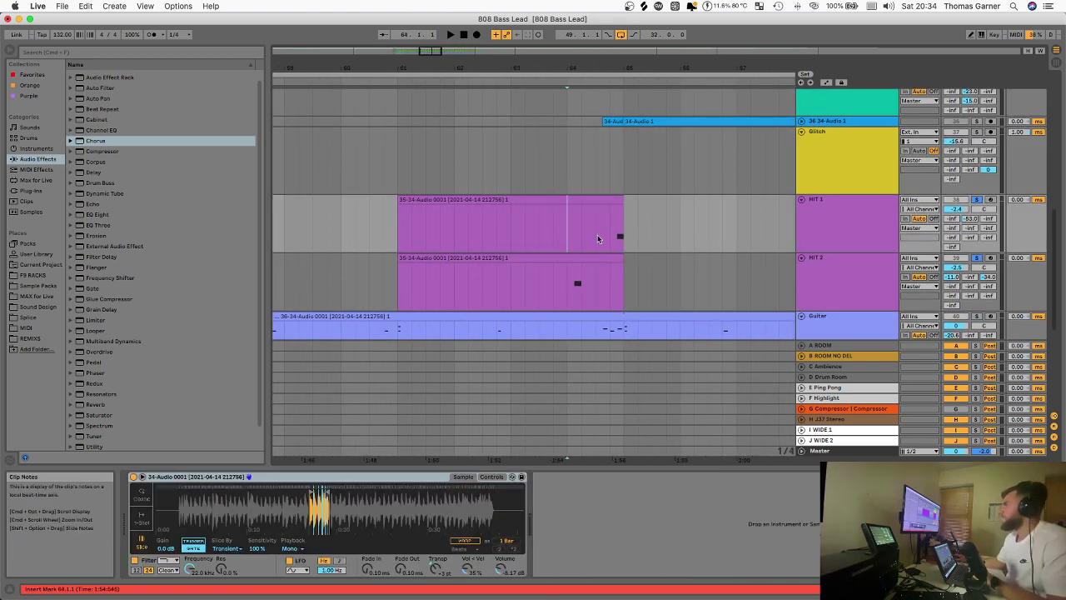
Set the J WIDE 2 send on HIT 1 and HIT 2 to -5.0 dB, playing the soloed hits before and after the change.
key("space")
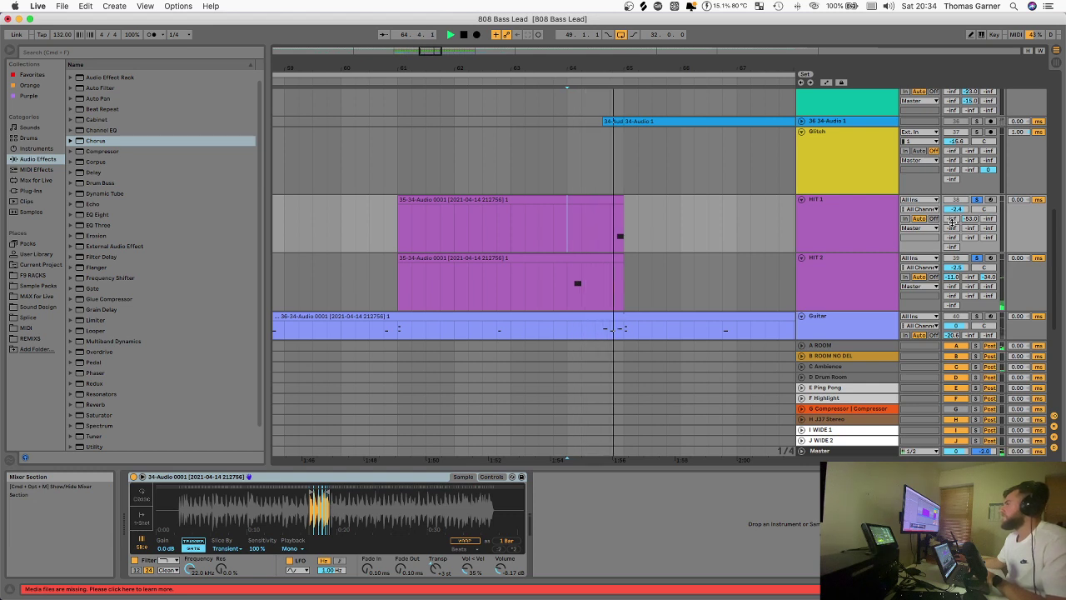
key("space")
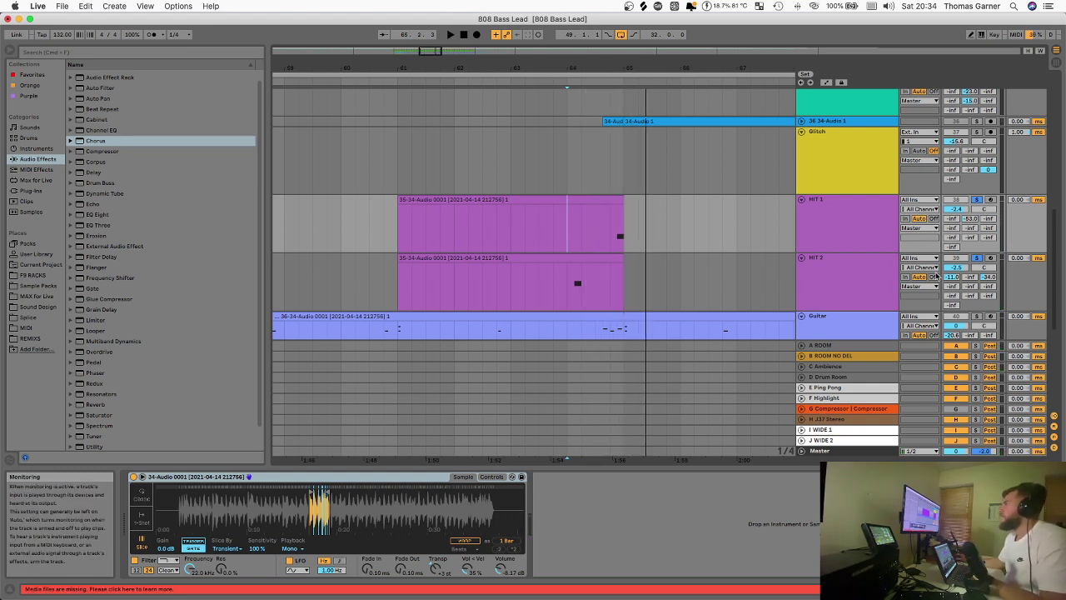
left_click(856, 238)
left_click(847, 283, "shift")
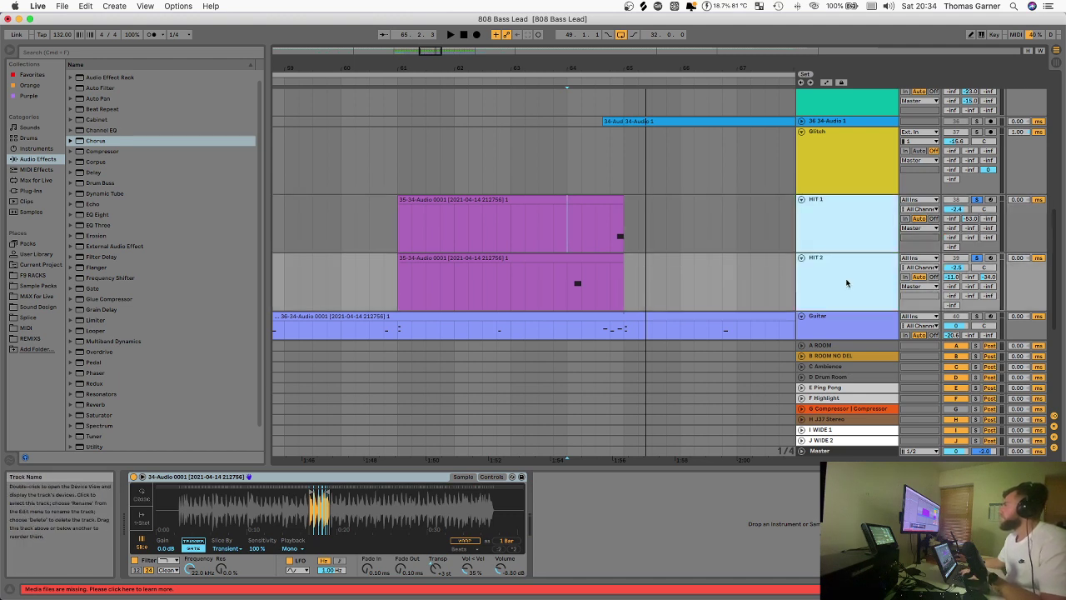
left_click(936, 307)
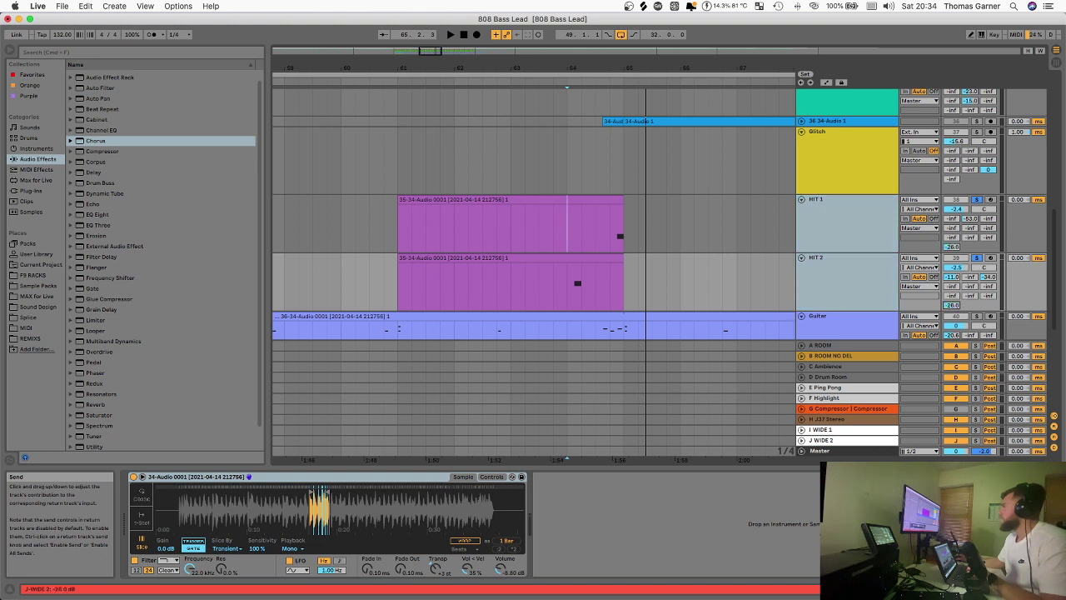
key("space")
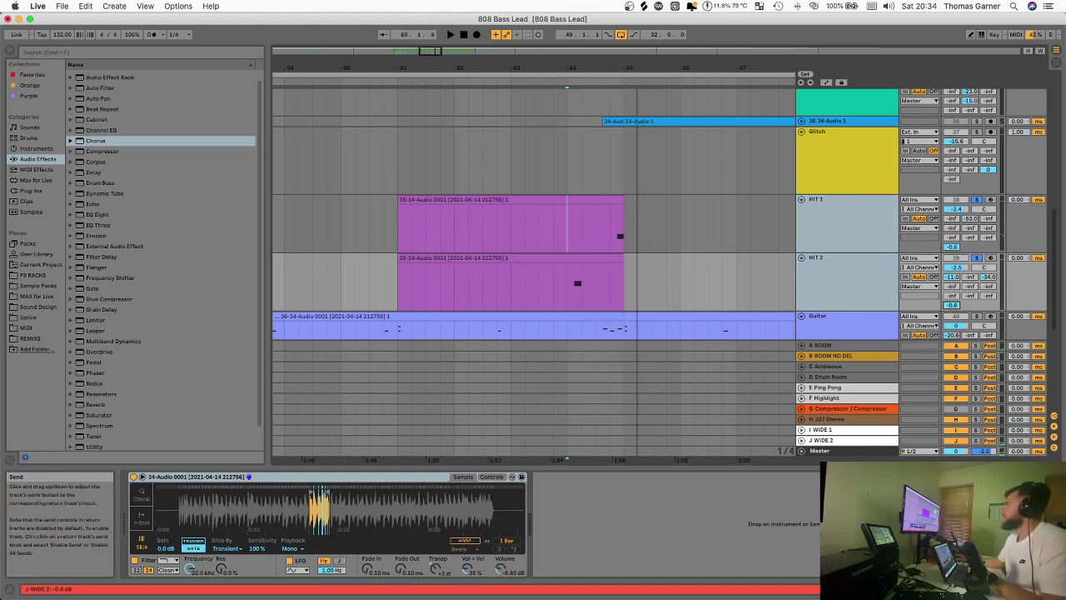
left_click_drag(952, 304, 952, 299)
key("space")
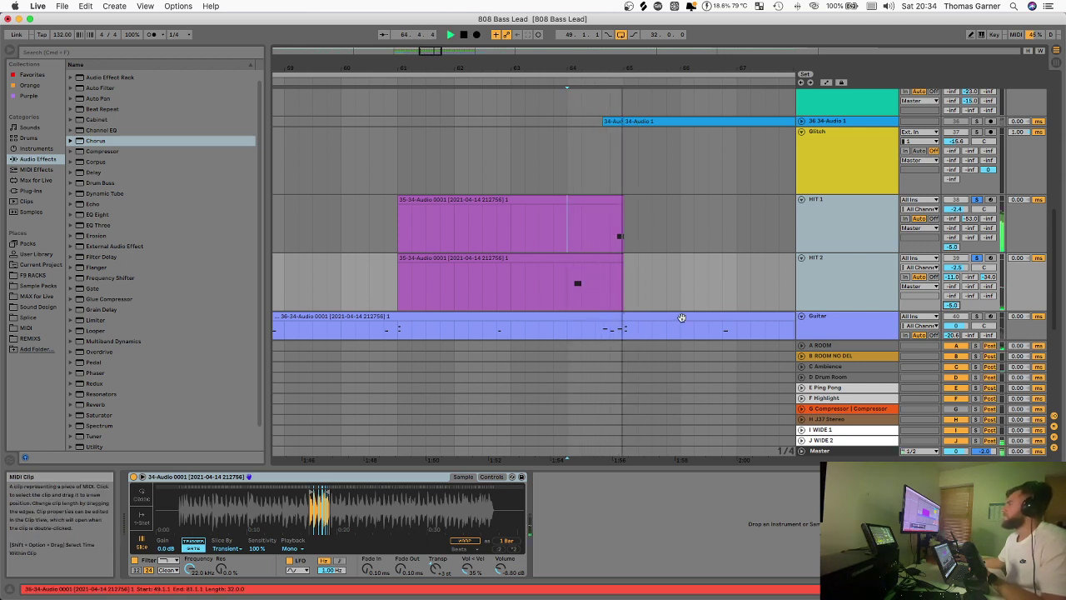
key("space")
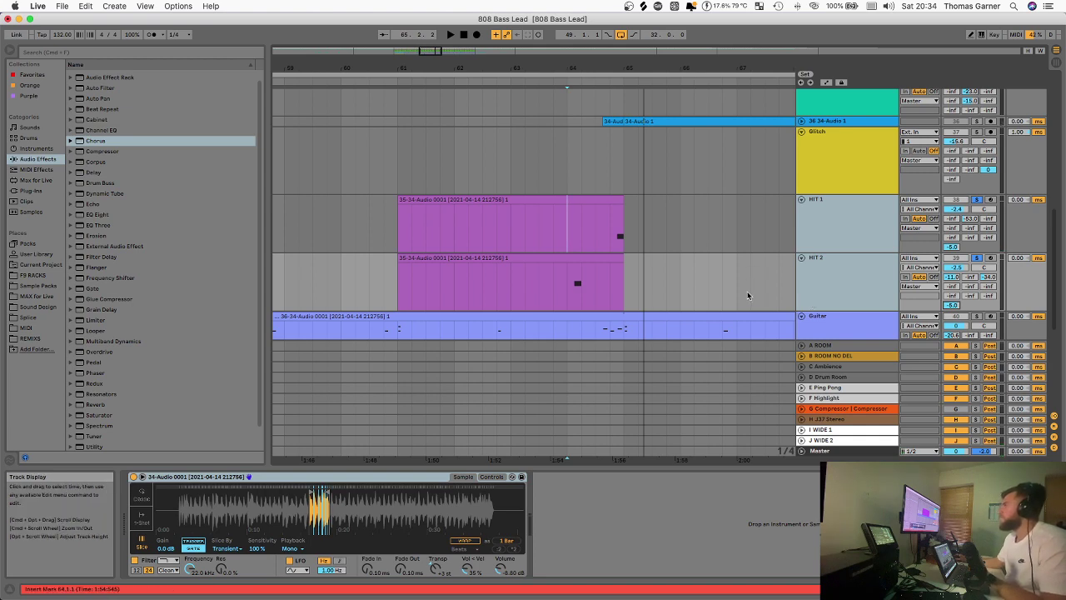
Unsolo HIT 1 and HIT 2 and play them within the full mix from bar 64.
scroll(665, 269, "down", 5)
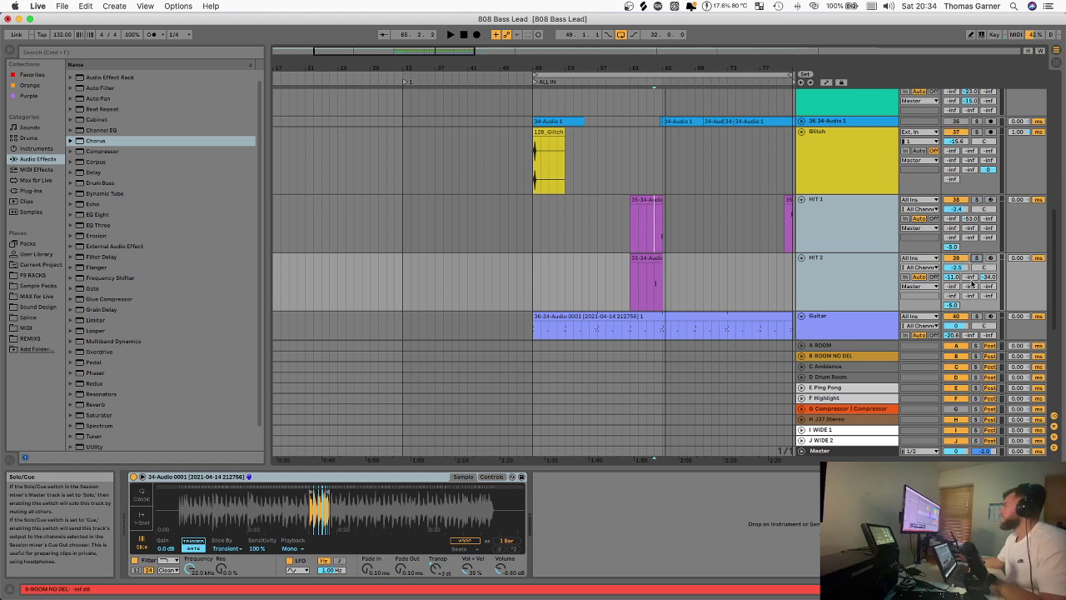
key("space")
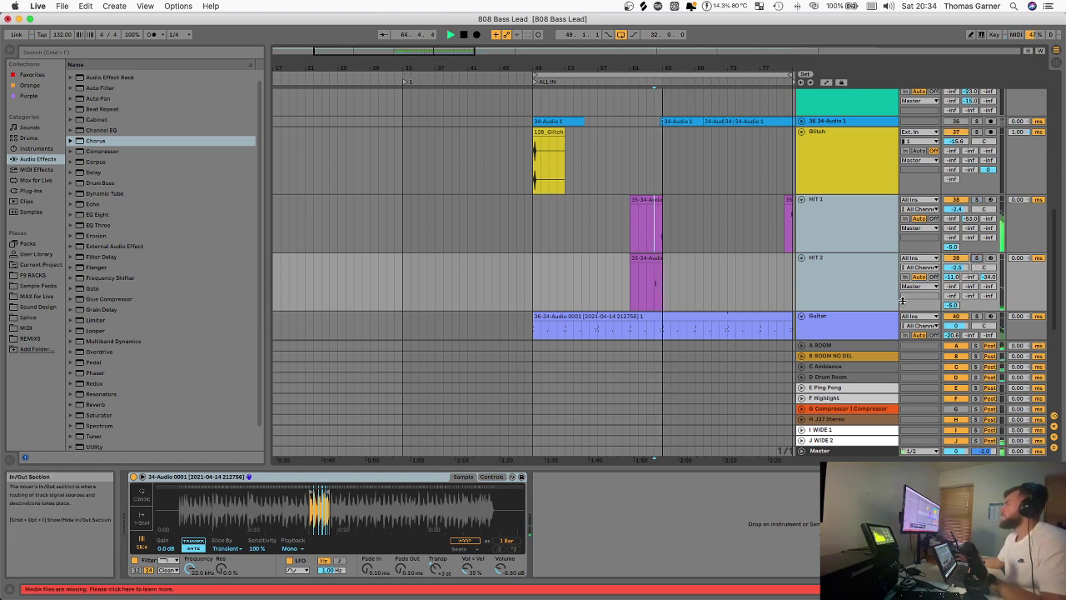
key("space")
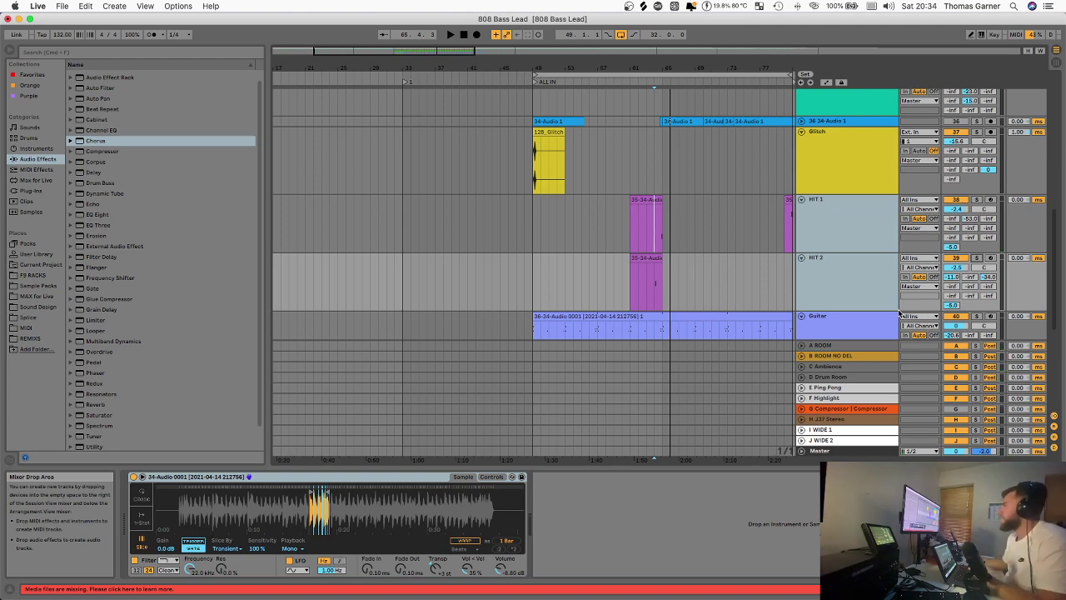
Compare the device chains and left and right Delay times on the I WIDE 1 and J WIDE 2 return tracks.
left_click(841, 437)
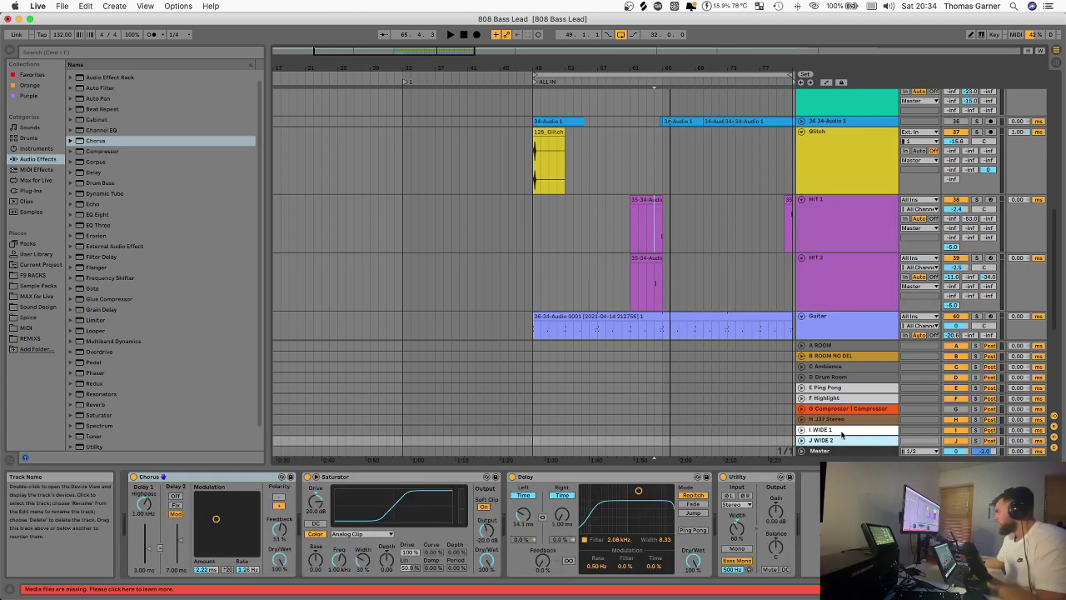
left_click(841, 430)
left_click(839, 438)
left_click(839, 431)
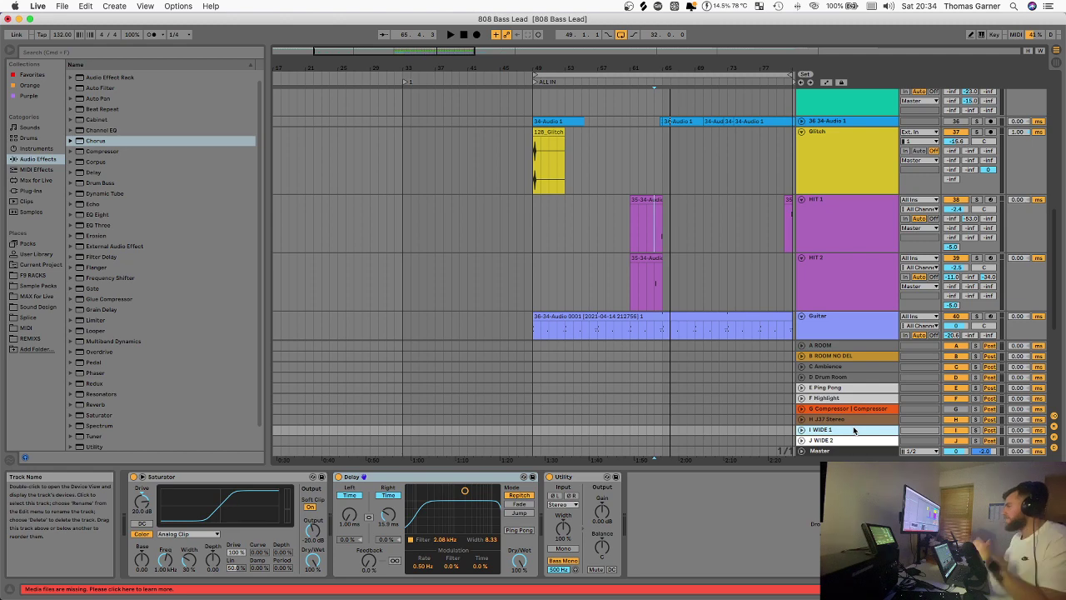
left_click(848, 440)
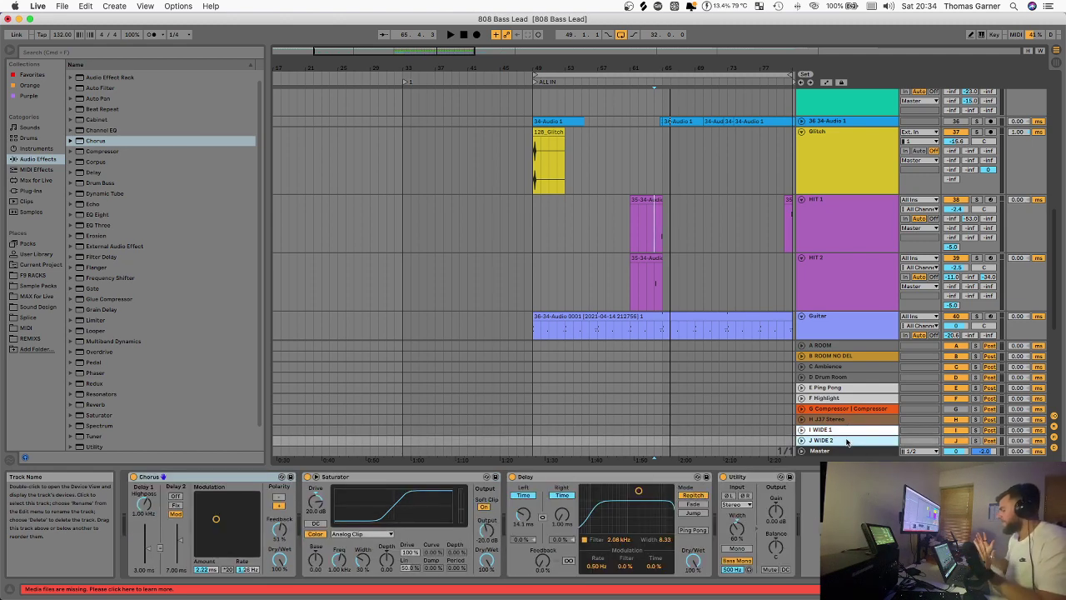
key("Delete")
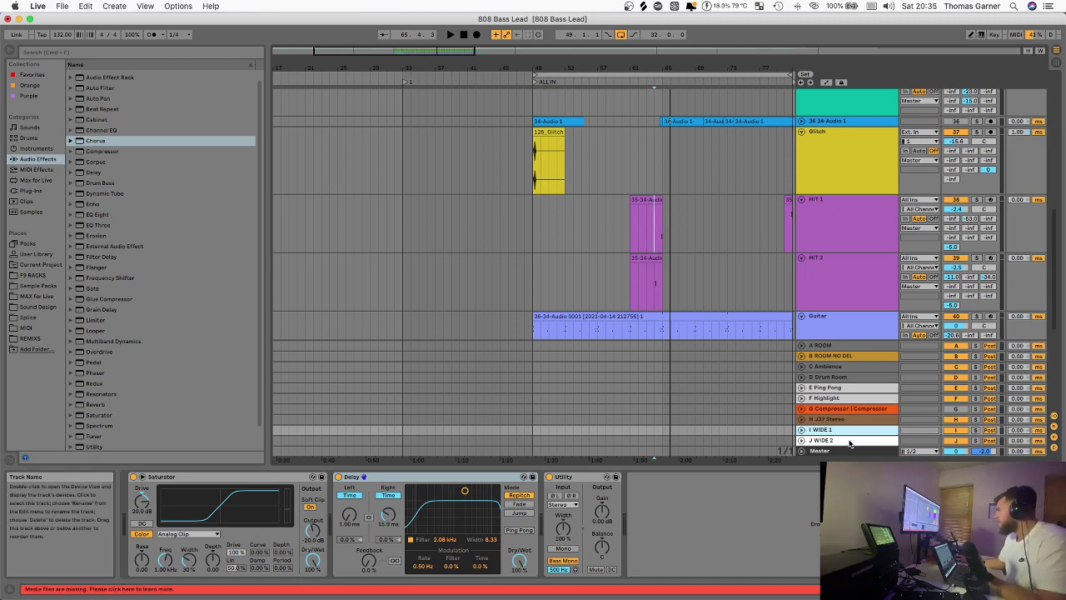
key("super+z")
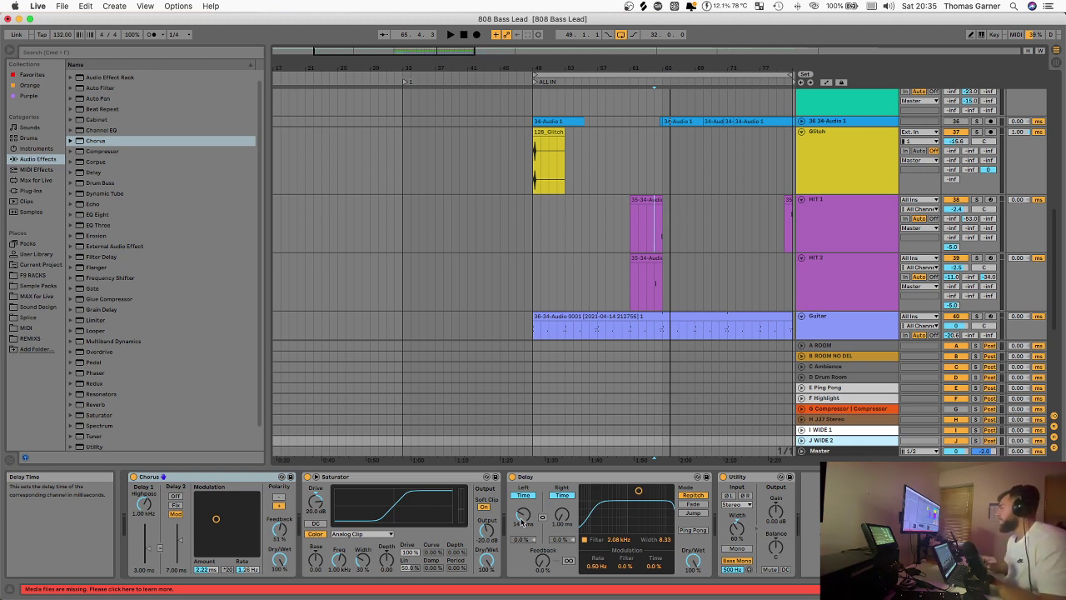
left_click(824, 431)
left_click(826, 441)
left_click(827, 432)
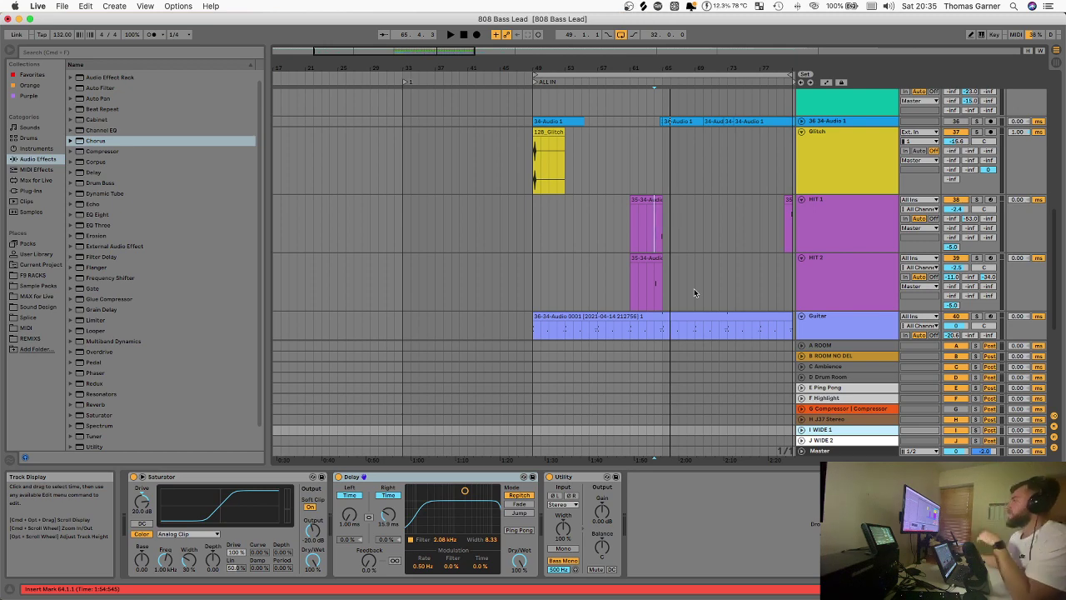
left_click(829, 442)
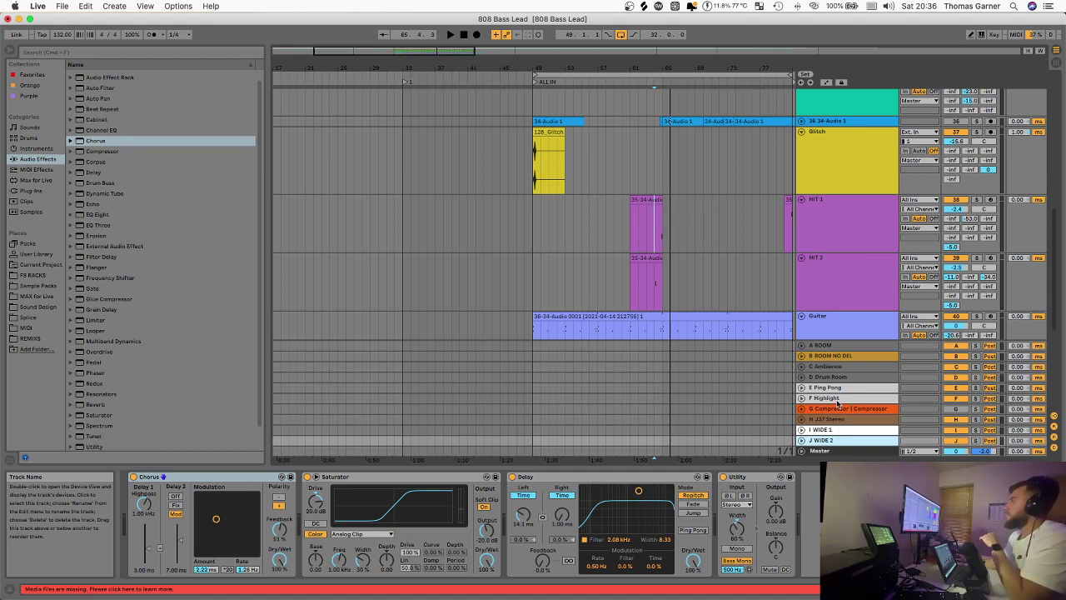
Examine the Glitch track's device chain.
scroll(826, 194, "up", 2)
left_click(828, 193)
scroll(829, 192, "up", 1)
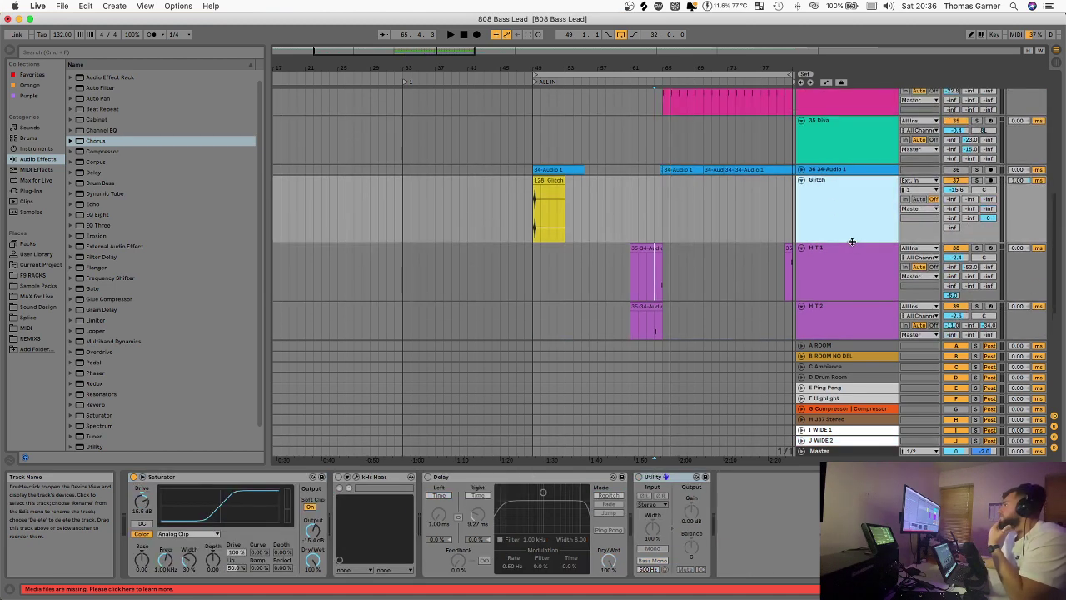
Solo the Guitar track and open its MicroShift plug-in window, placing it clear of the Guitar clip.
scroll(700, 239, "down", 8)
scroll(701, 242, "down", 1)
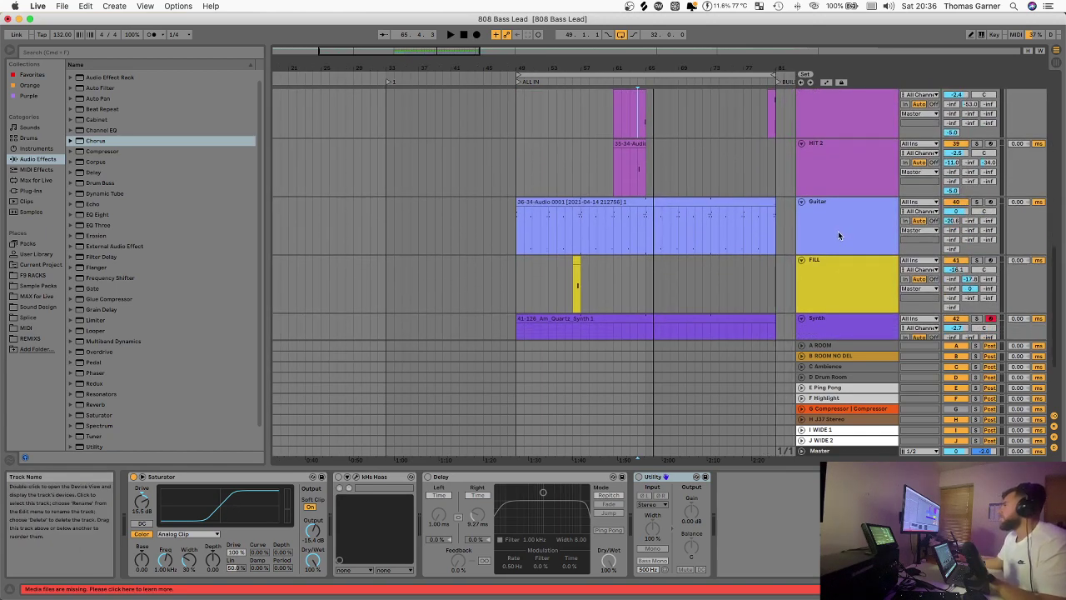
left_click(838, 230)
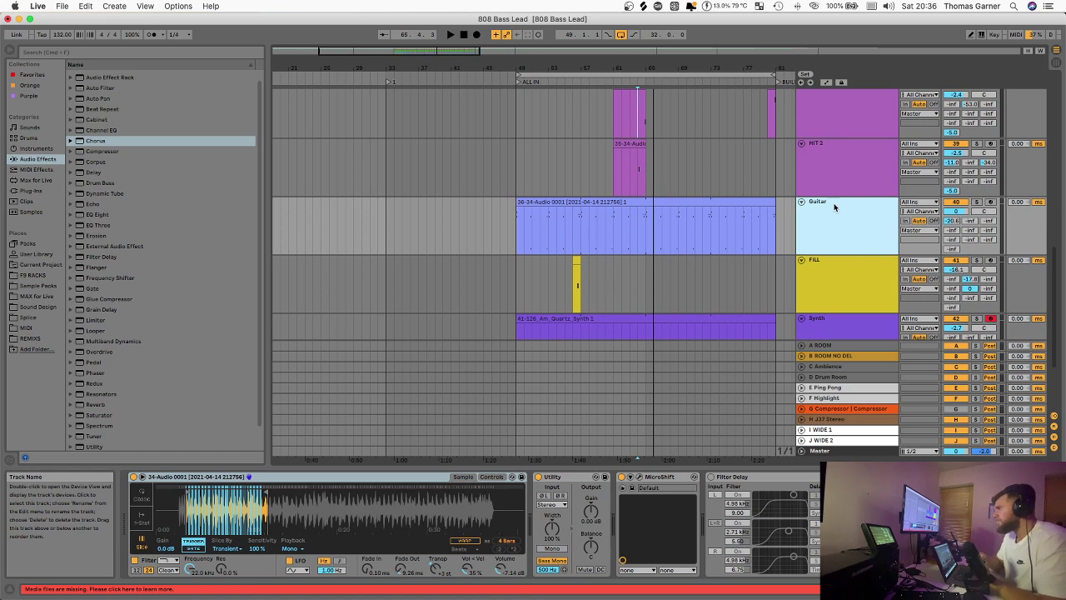
left_click(976, 201)
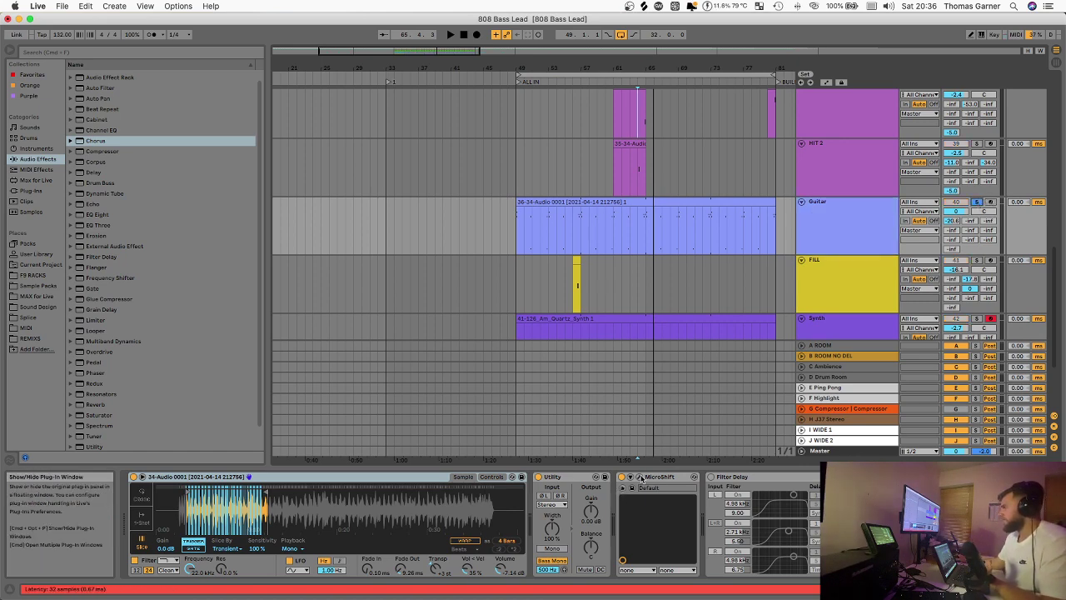
left_click(638, 476)
left_click_drag(497, 205, 414, 113)
Deactivate MicroShift on the Guitar track and play the Guitar clip from 52.3.1 without it.
scroll(686, 289, "right", 2)
scroll(687, 289, "up", 1)
scroll(614, 312, "up", 2)
scroll(614, 311, "right", 3)
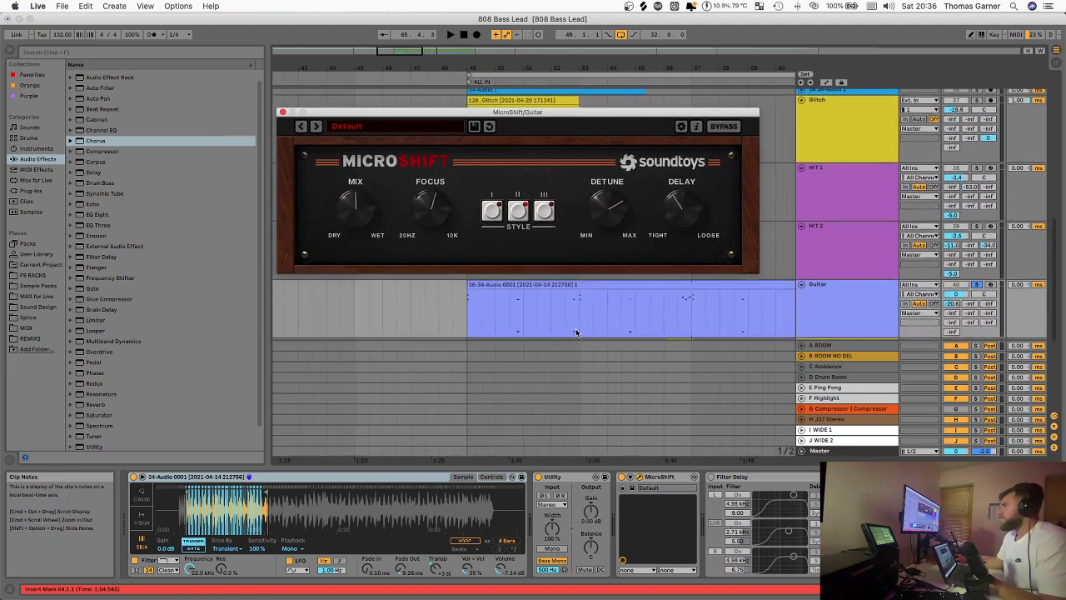
left_click(538, 304)
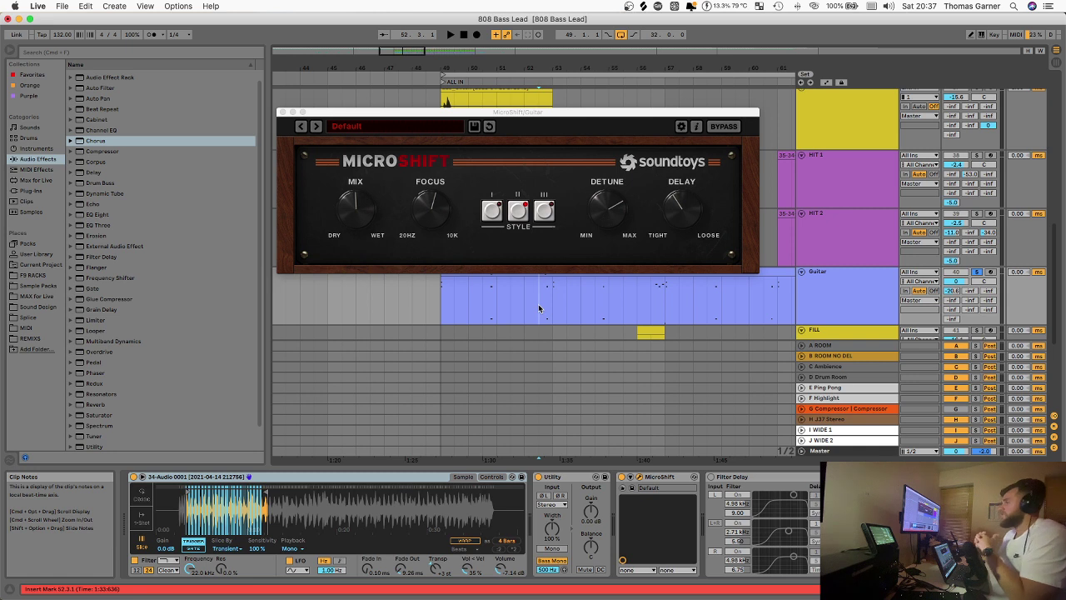
left_click(440, 300)
left_click(621, 477)
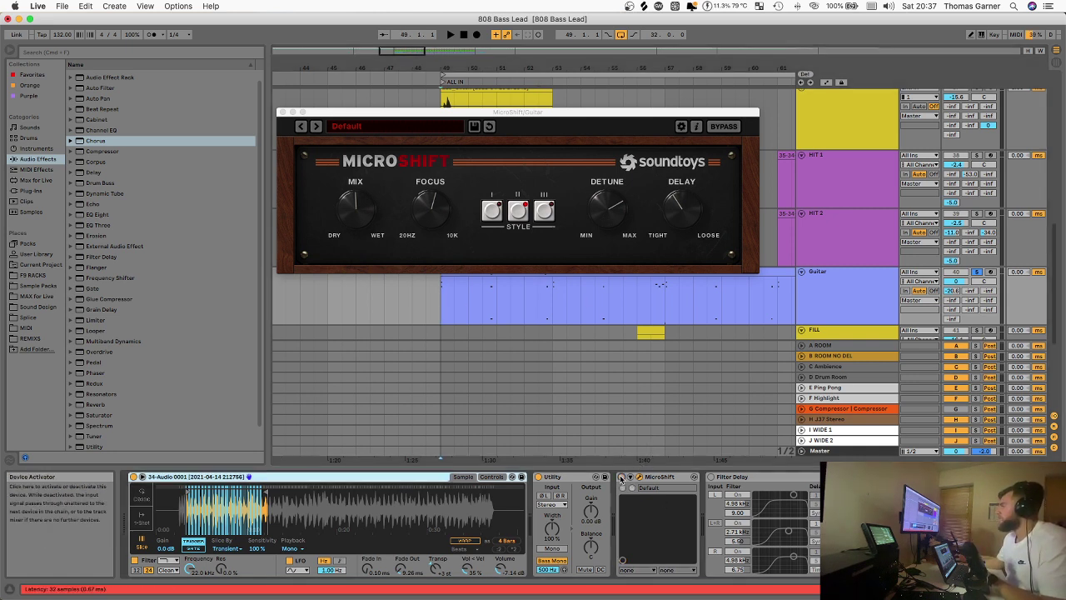
left_click(492, 320)
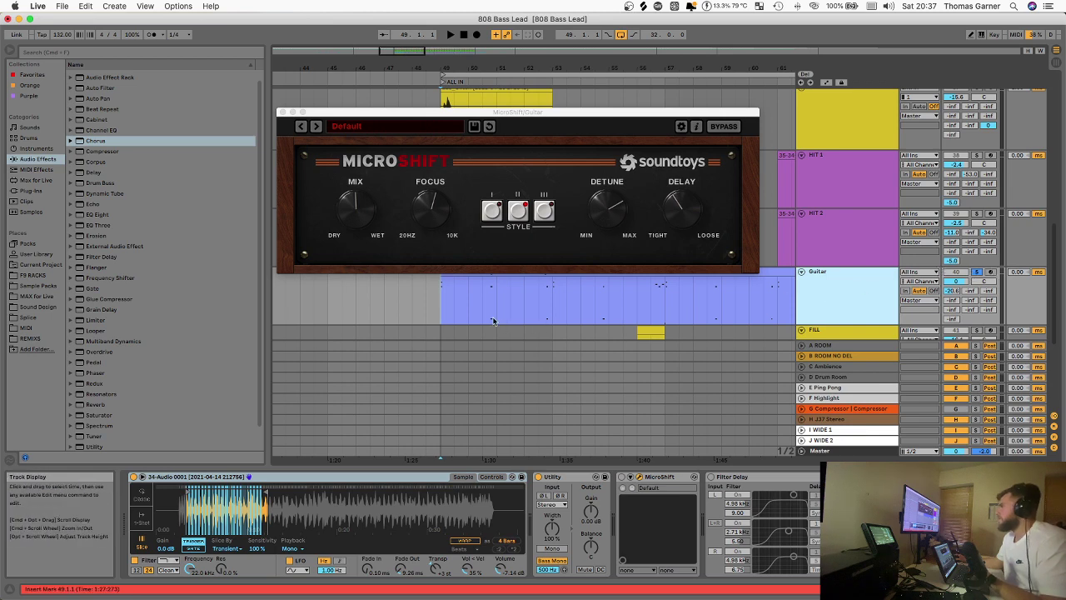
scroll(493, 321, "right", 1)
left_click(535, 305)
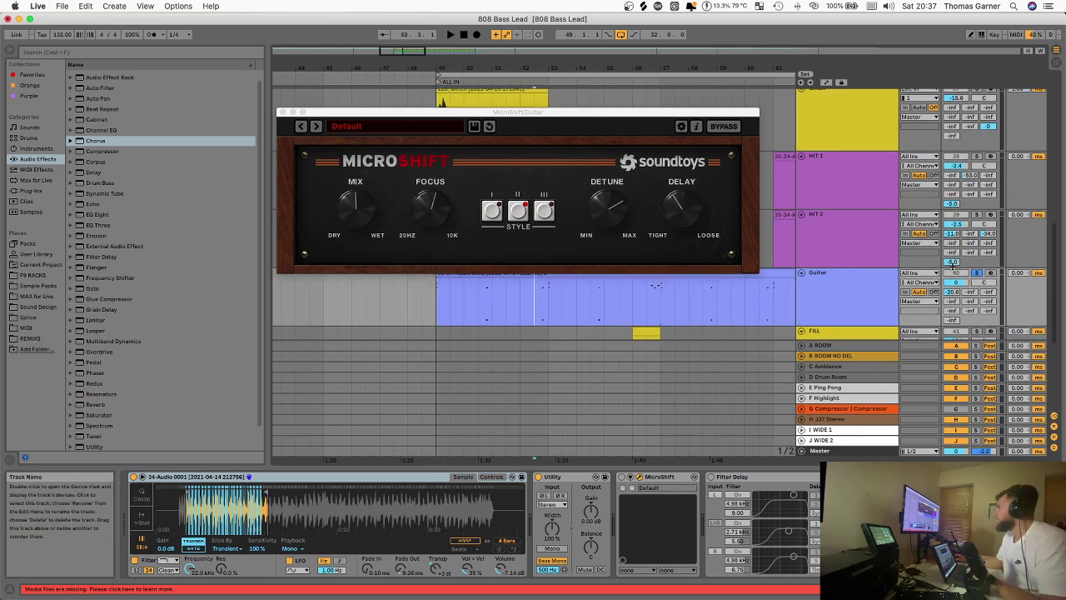
key("space")
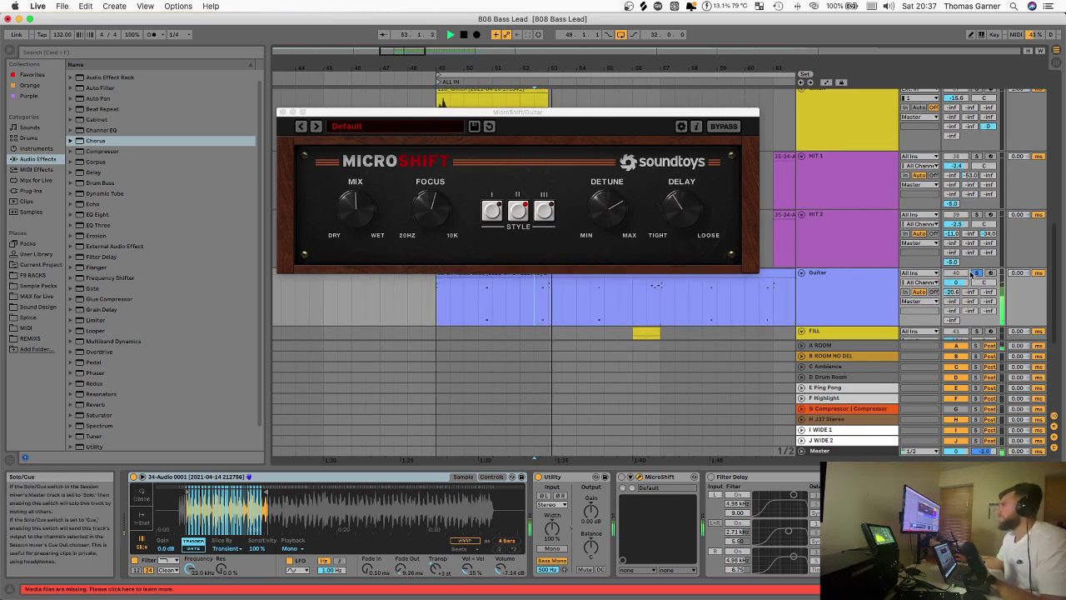
key("space")
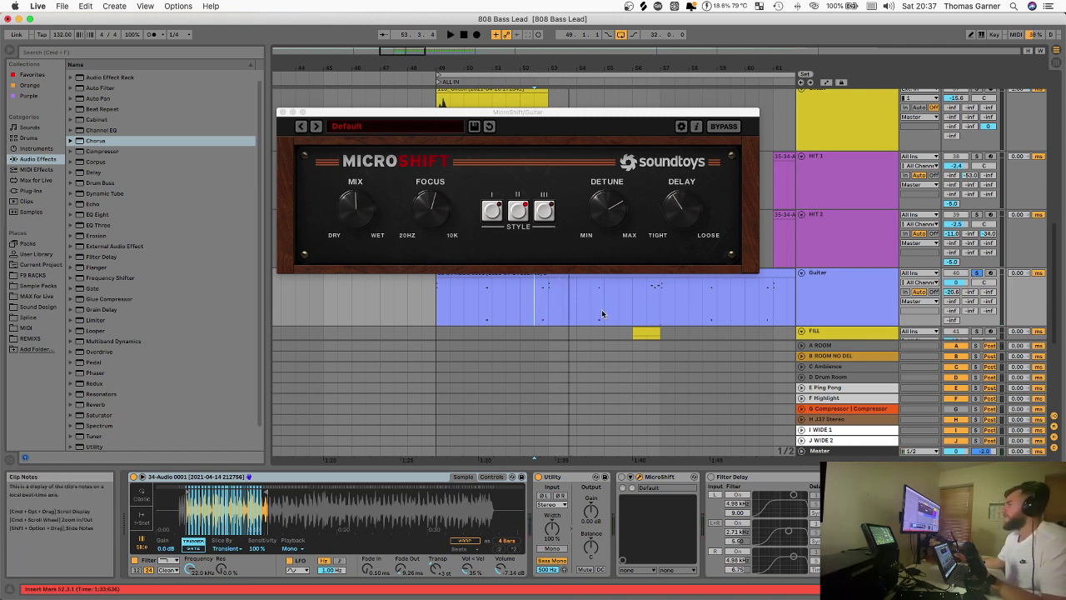
Play the Guitar clip from 56.3.1 with MicroShift still deactivated.
scroll(538, 304, "up", 5)
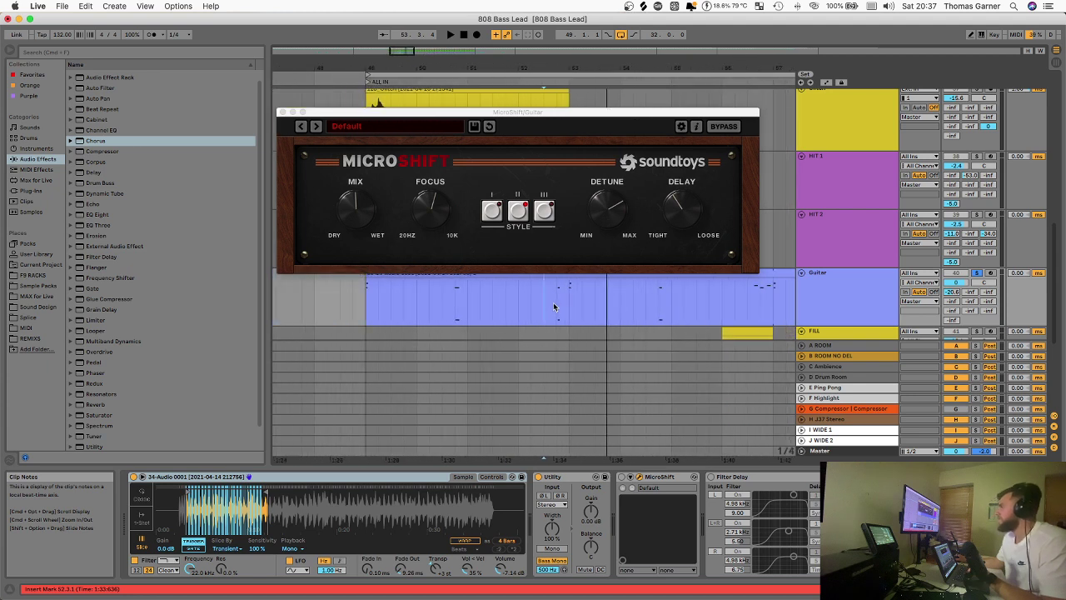
left_click(556, 306)
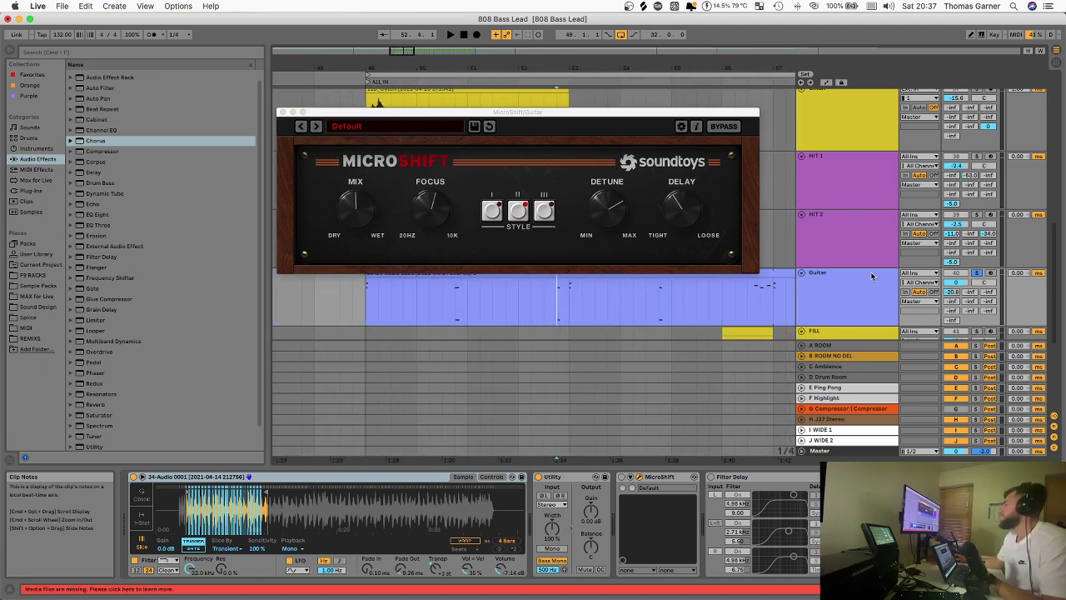
left_click(746, 297)
key("space")
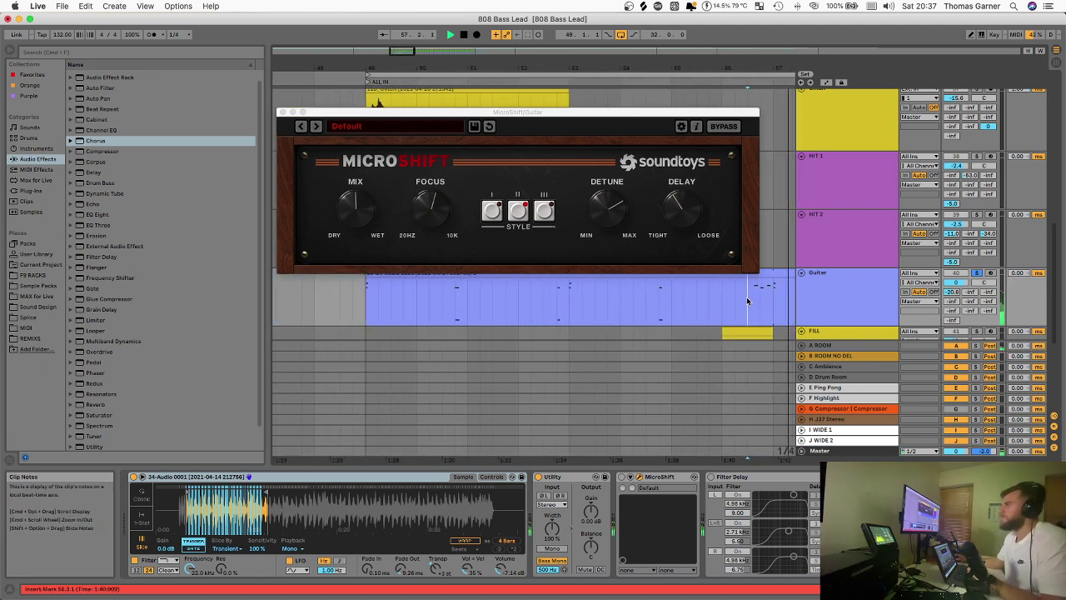
key("space")
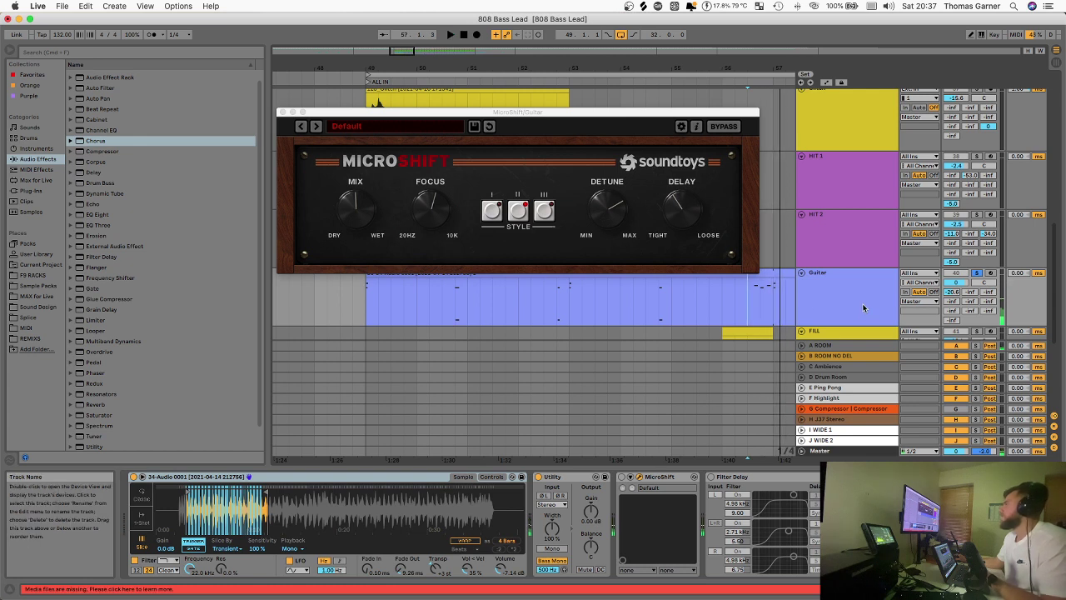
Reactivate MicroShift on the Guitar track and play the same passage from 56.3.1 to compare the width.
left_click(863, 308)
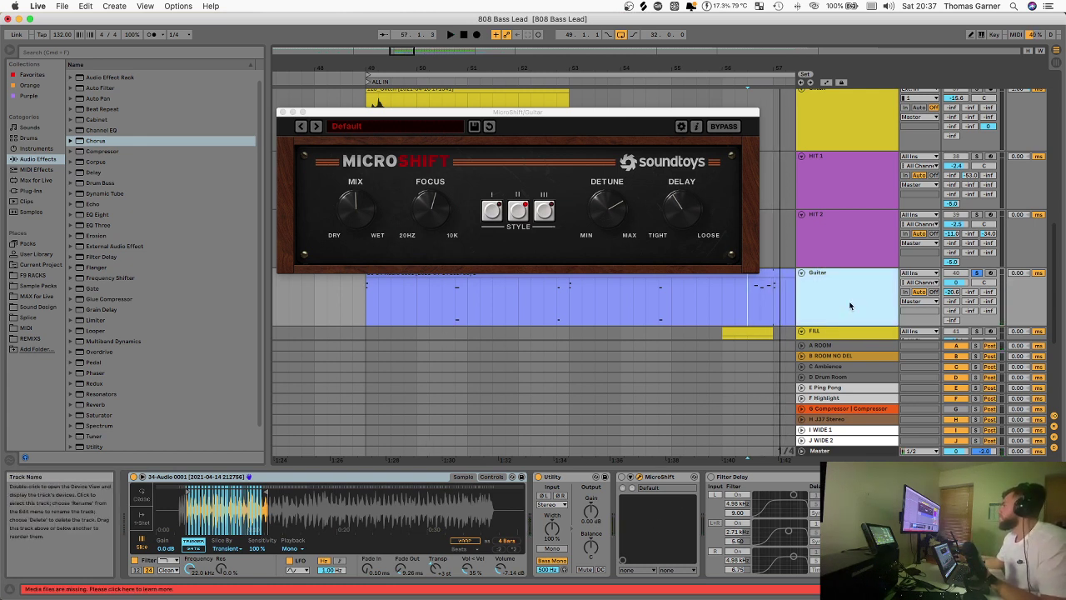
left_click(621, 478)
key("space")
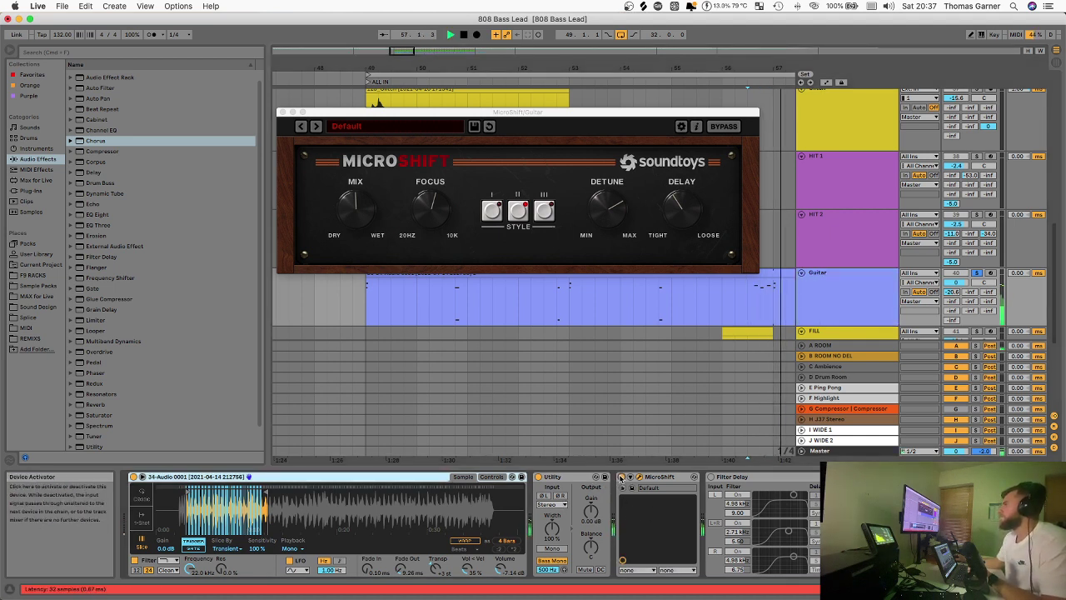
key("space")
left_click(620, 478)
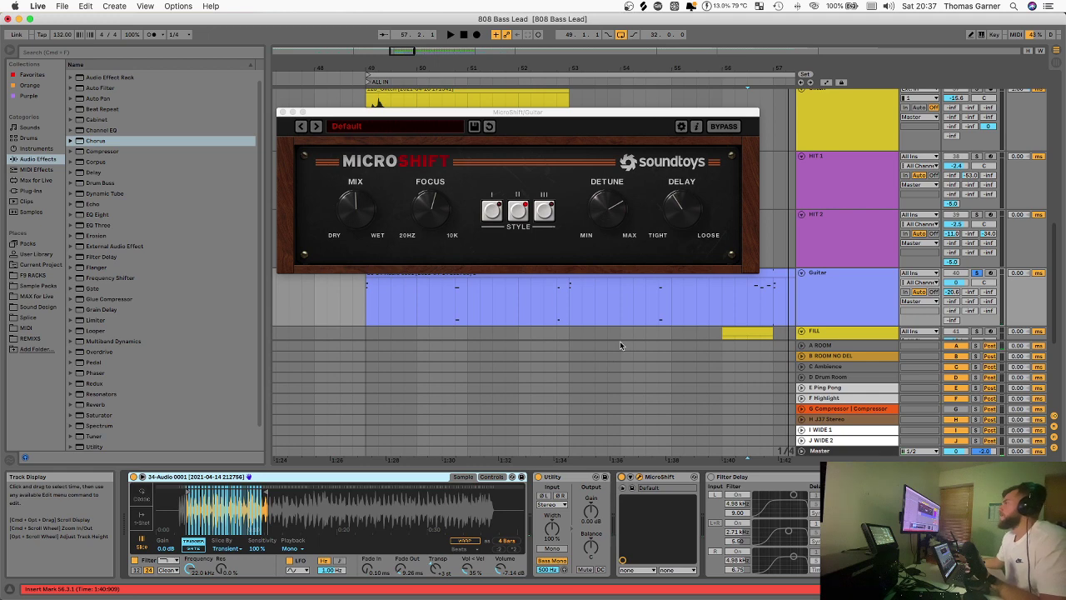
Examine the Focus, Delay and Detune settings in MicroShift on the Guitar track, and close its window.
left_click_drag(483, 112, 491, 171)
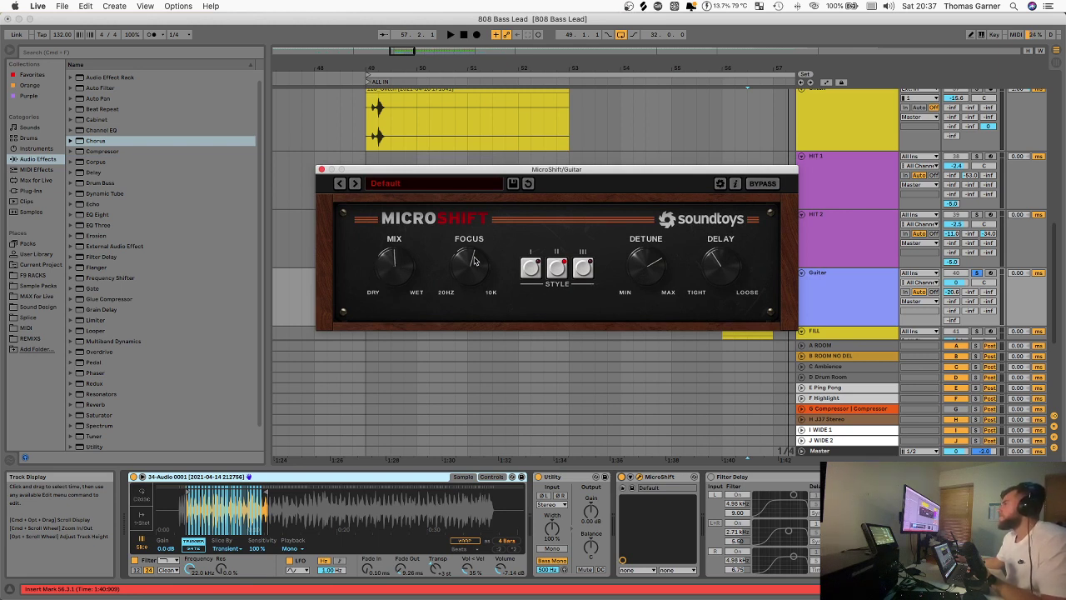
mouse_move(473, 260)
left_mouse_down()
mouse_move(475, 271)
mouse_move(470, 264)
left_mouse_up()
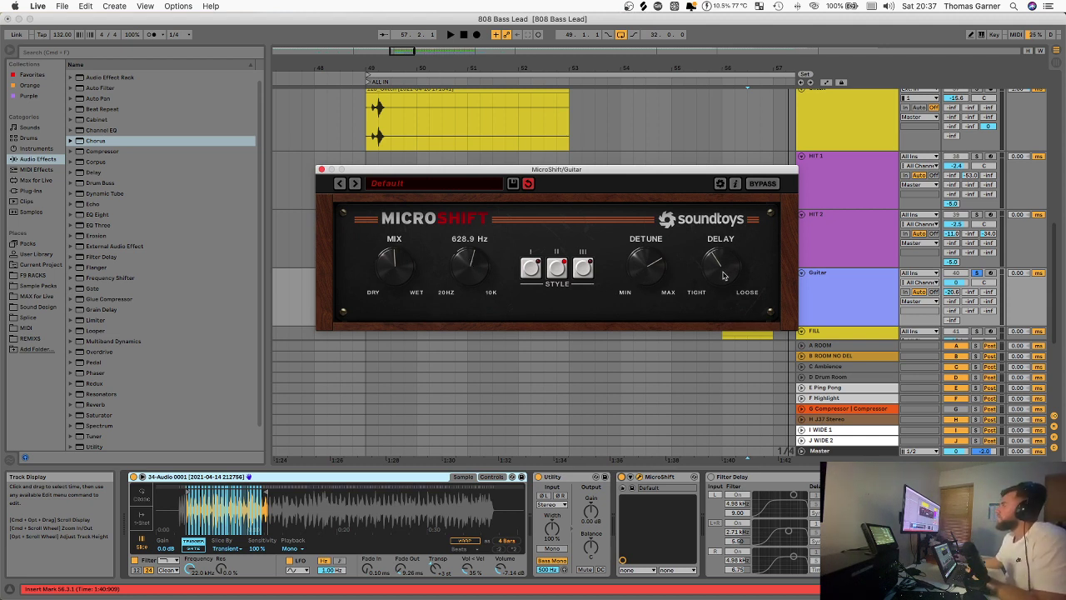
left_click_drag(723, 275, 712, 265)
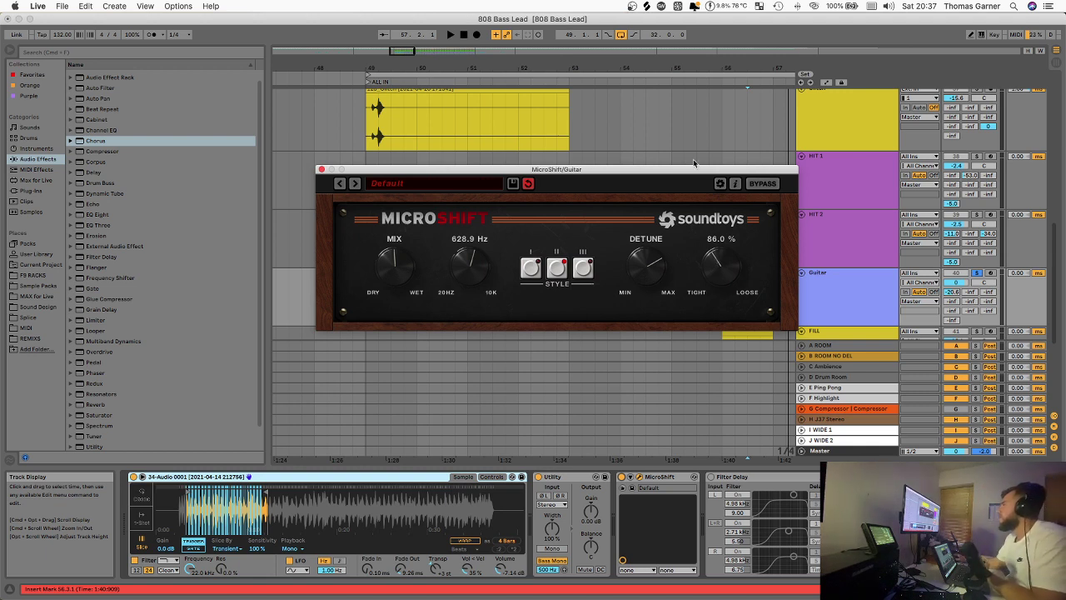
left_click_drag(695, 170, 696, 165)
mouse_move(637, 267)
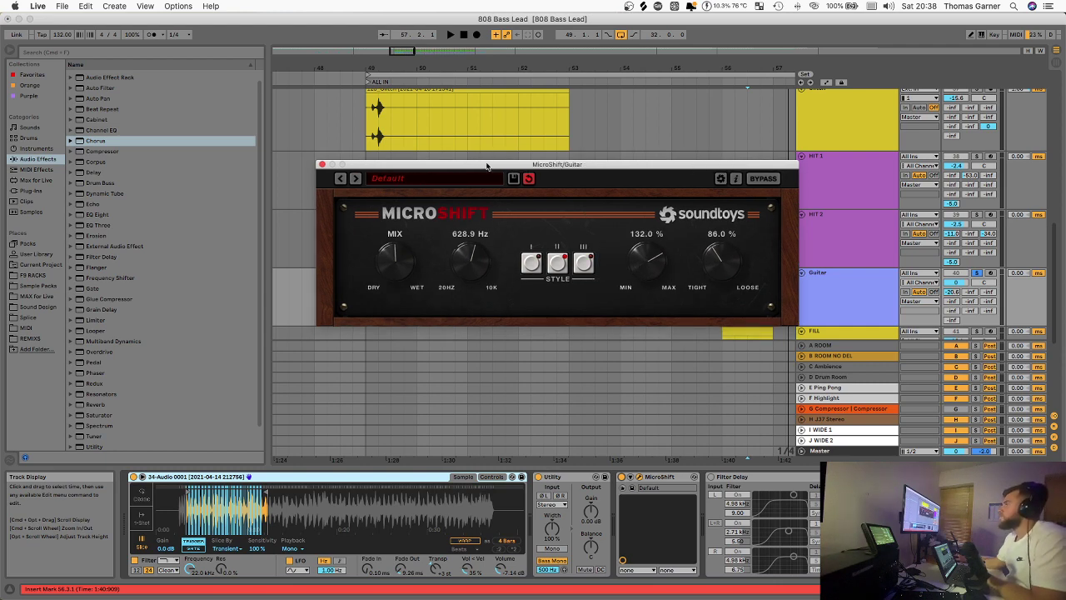
left_click_drag(487, 165, 475, 162)
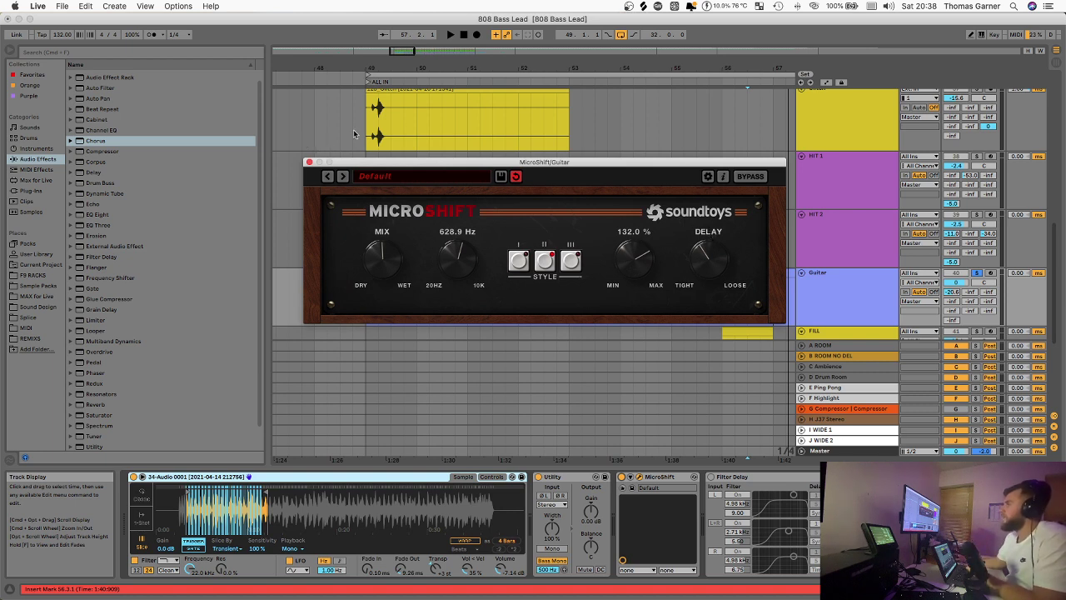
left_click(309, 163)
scroll(478, 302, "down", 4)
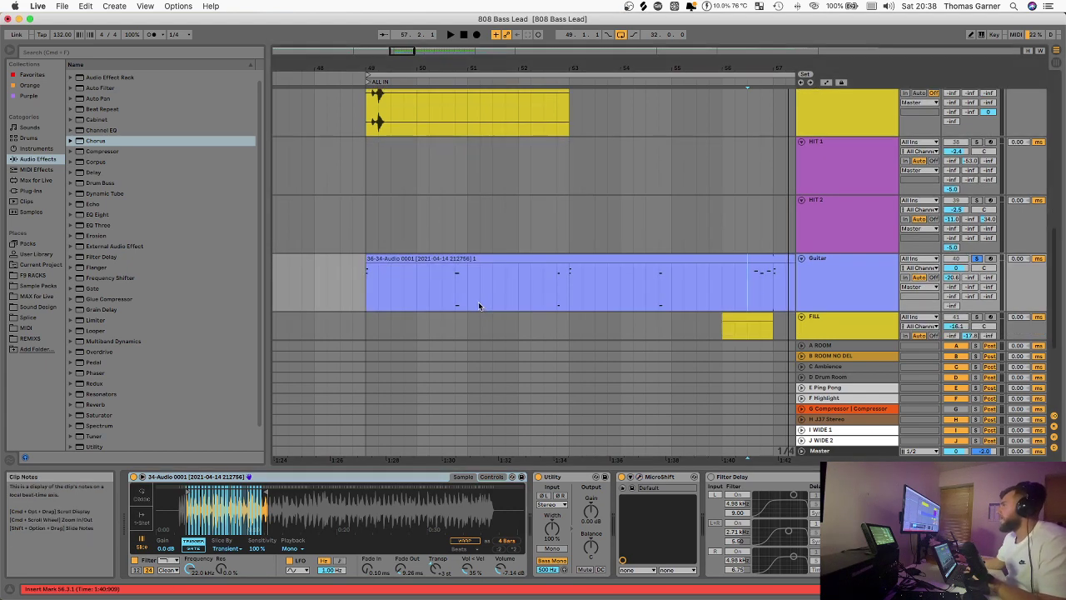
left_click(639, 478)
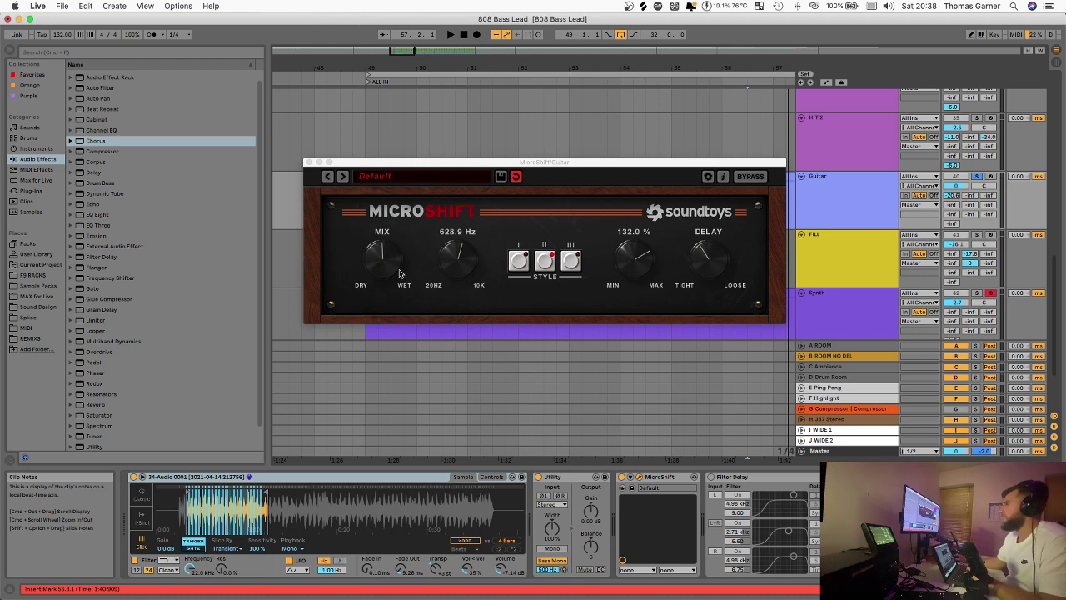
left_click(309, 163)
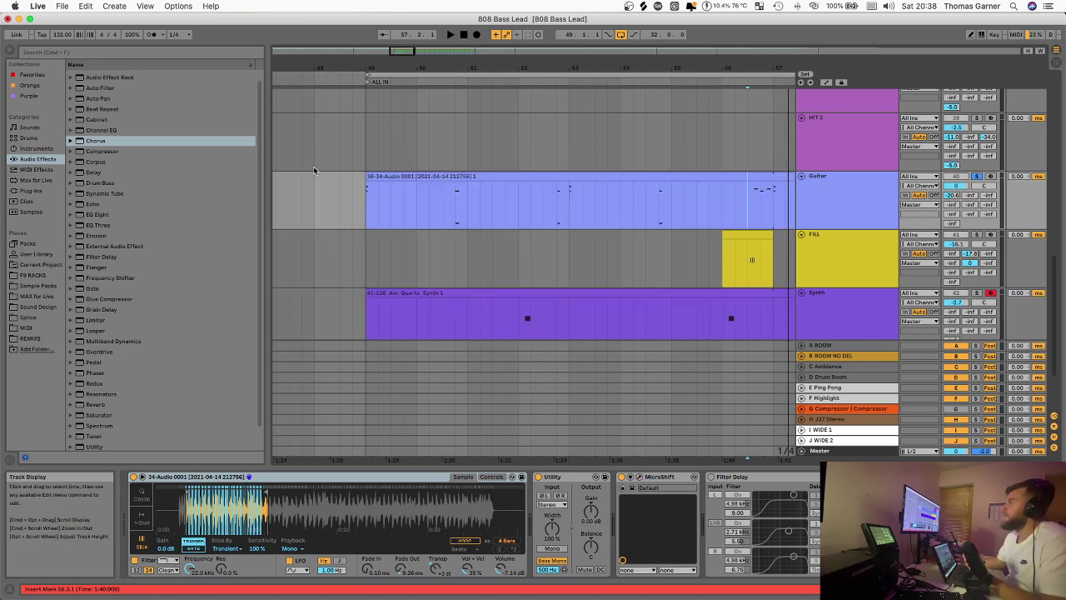
Solo the FILL track and play its clip from 56.1.1.
scroll(508, 254, "down", 1)
scroll(510, 250, "down", 5, "super")
scroll(533, 245, "up", 4, "super")
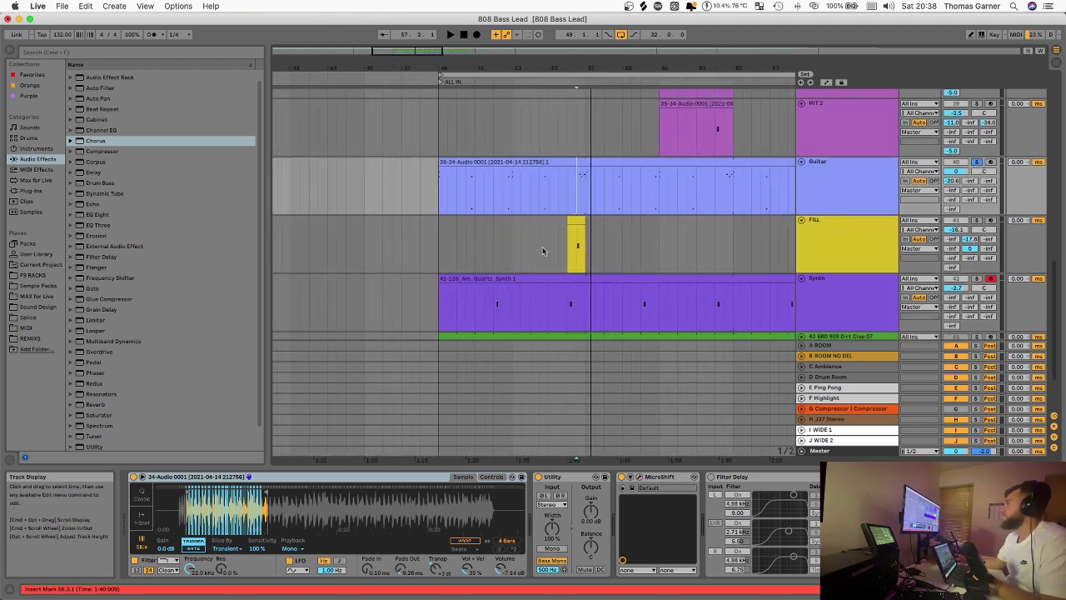
left_click(578, 246)
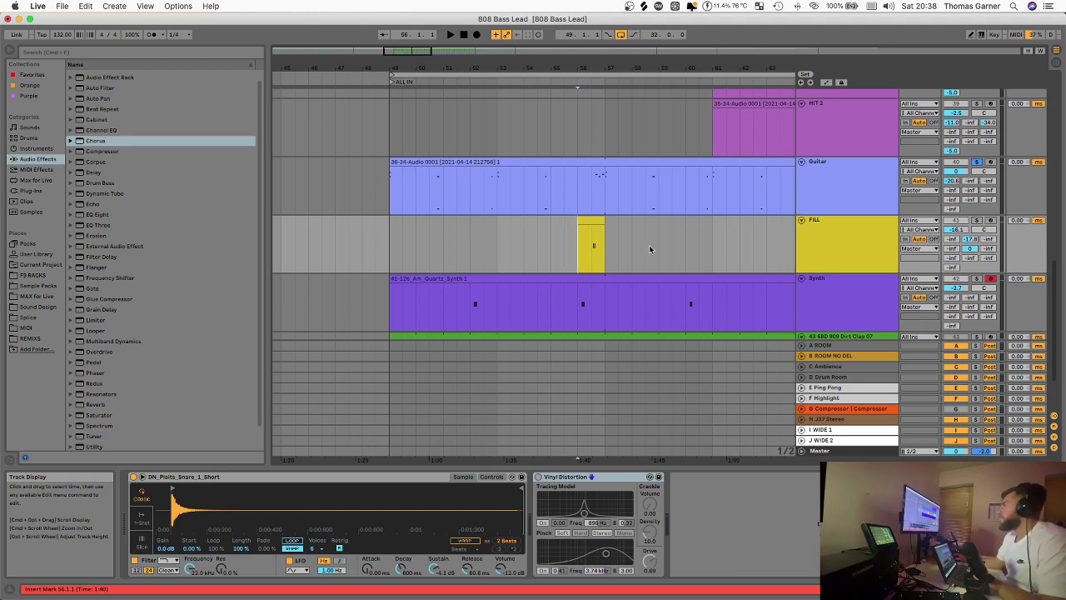
scroll(954, 237, "down", 1)
left_click(976, 216)
left_click(848, 237)
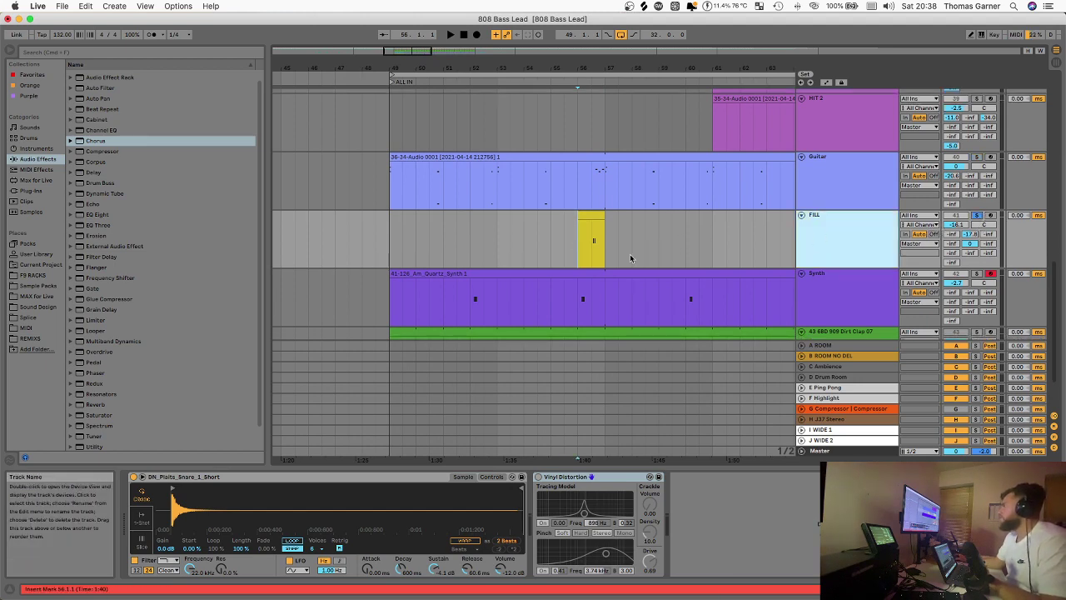
left_click(585, 247)
scroll(586, 250, "right", 2)
scroll(541, 267, "down", 1)
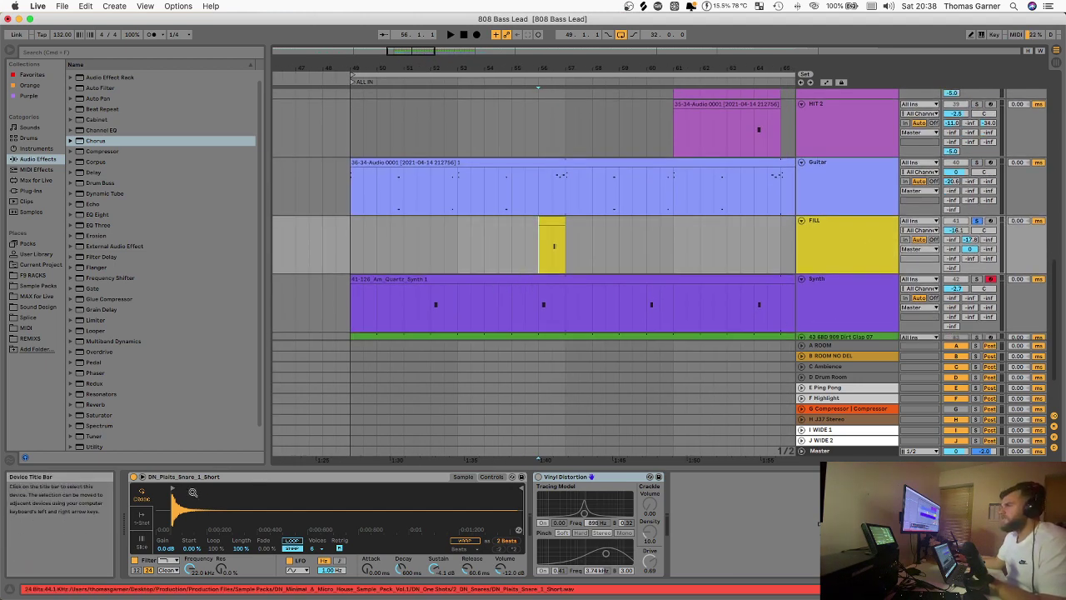
key("space")
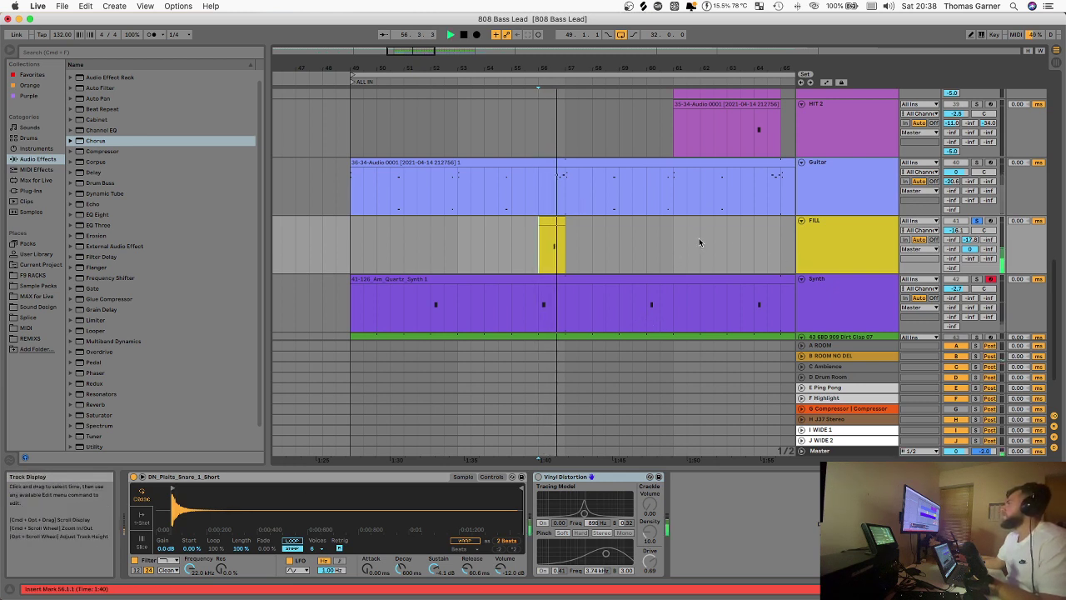
Turn the FILL track's E Ping Pong send down to -inf dB and play the soloed clip without the delay.
left_click(981, 248)
key("super+z")
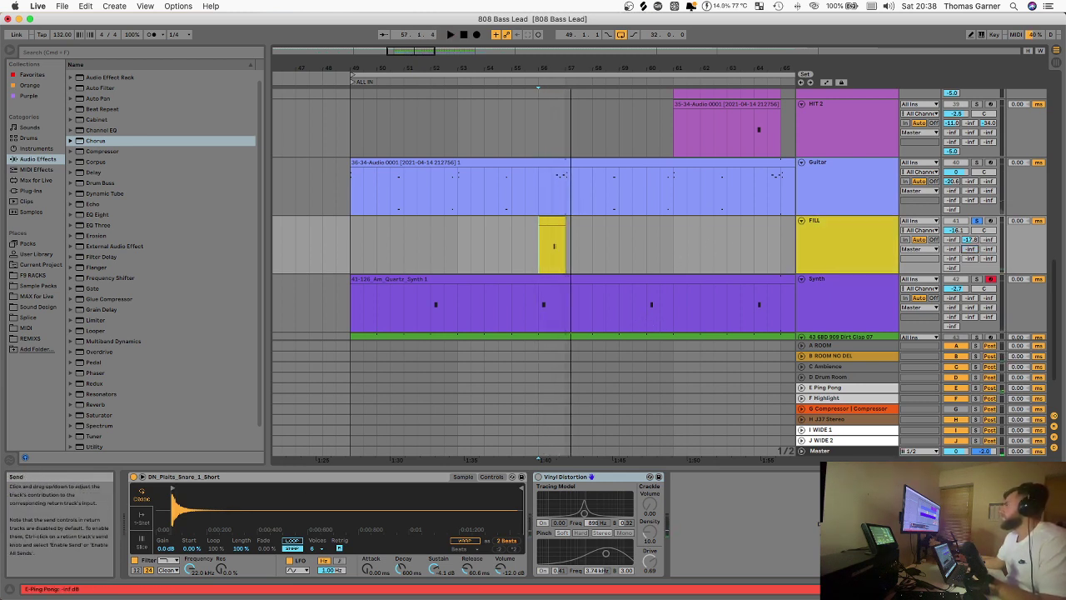
key("space")
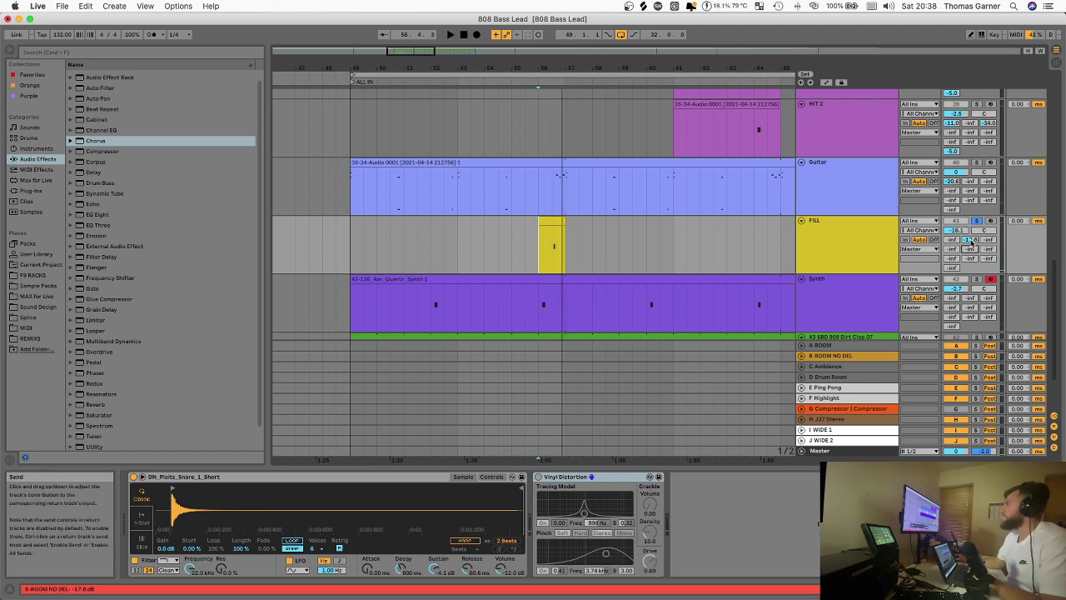
Unsolo the FILL track and play the full mix from 53.1.1 with its Ping Pong send off.
left_click(834, 257)
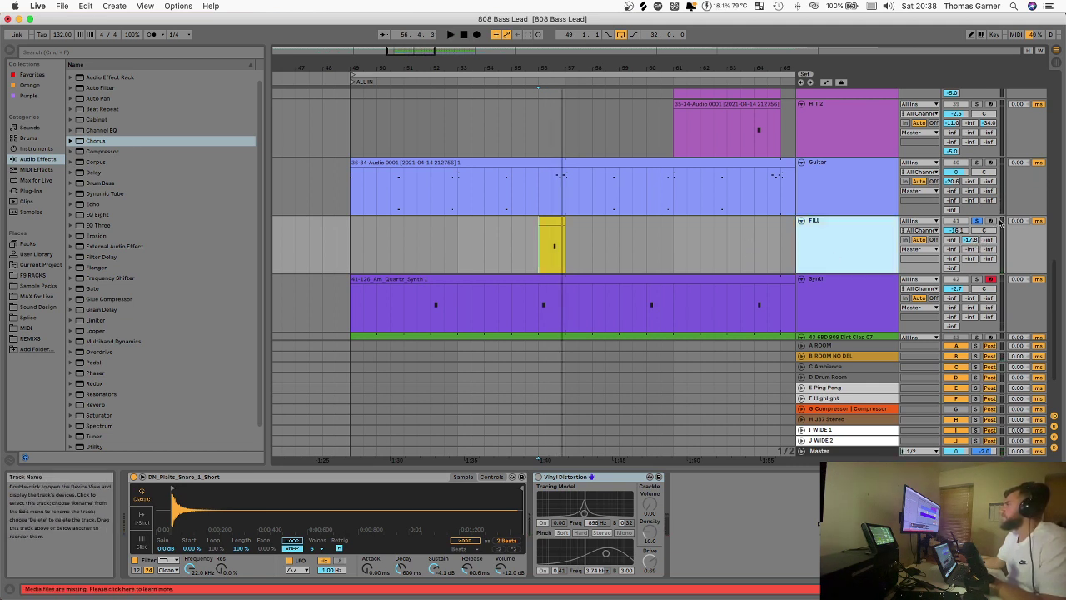
left_click(973, 214)
left_click(976, 221)
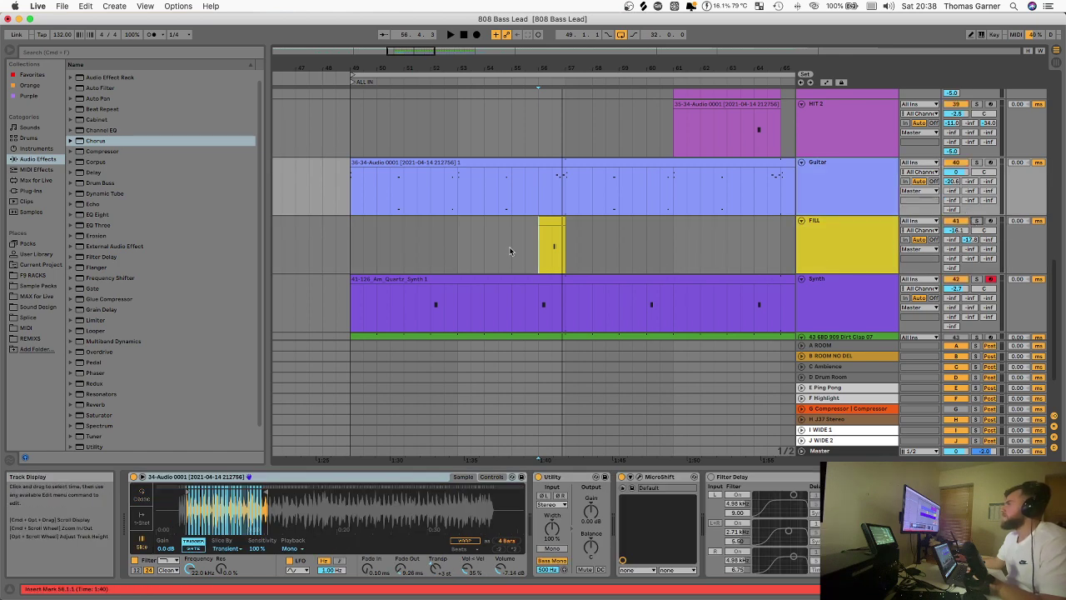
left_click(457, 244)
key("space")
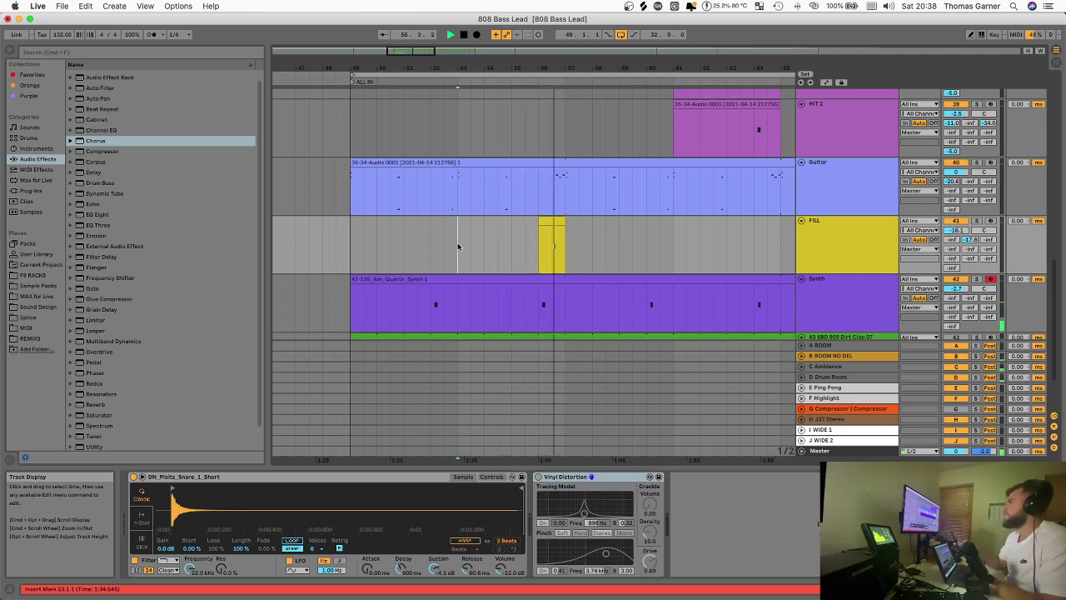
Set the FILL track's E Ping Pong send to 0.0 dB and open H-Delay on the E Ping Pong return track.
left_click(817, 252)
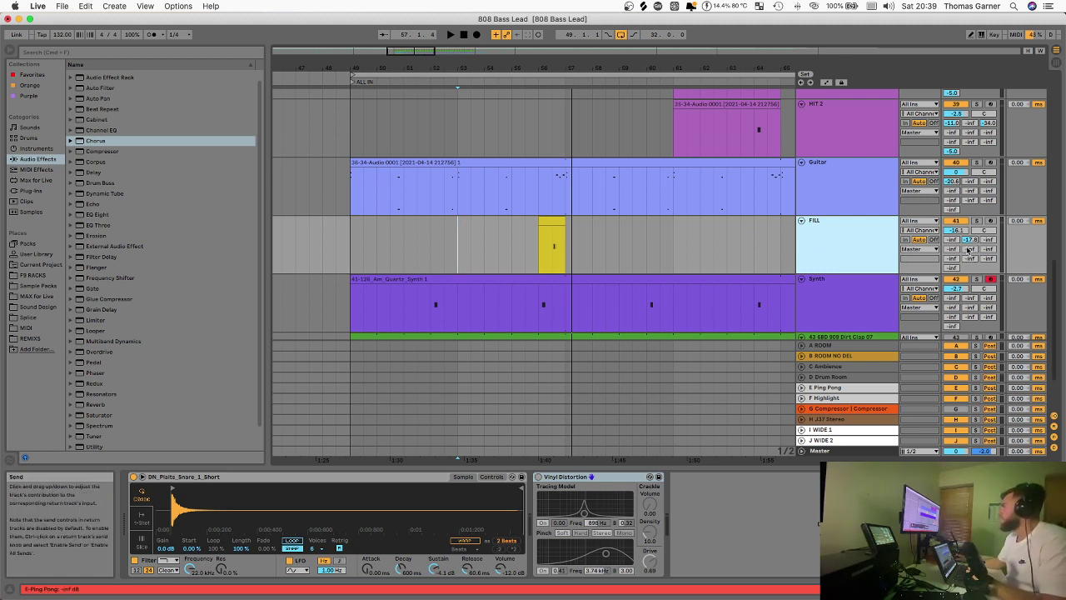
left_click_drag(969, 250, 970, 167)
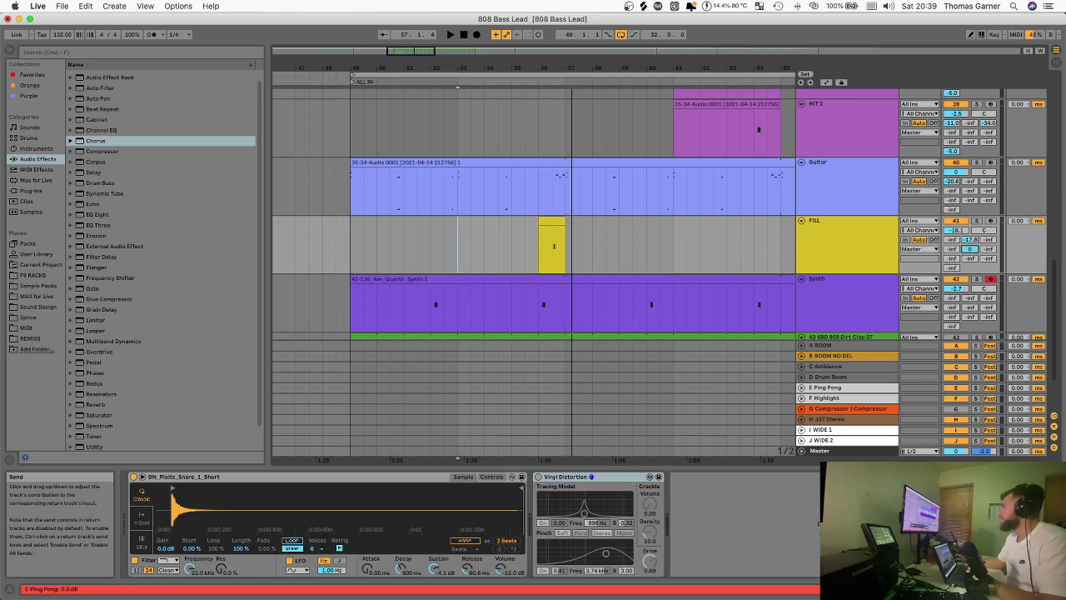
left_click(837, 388)
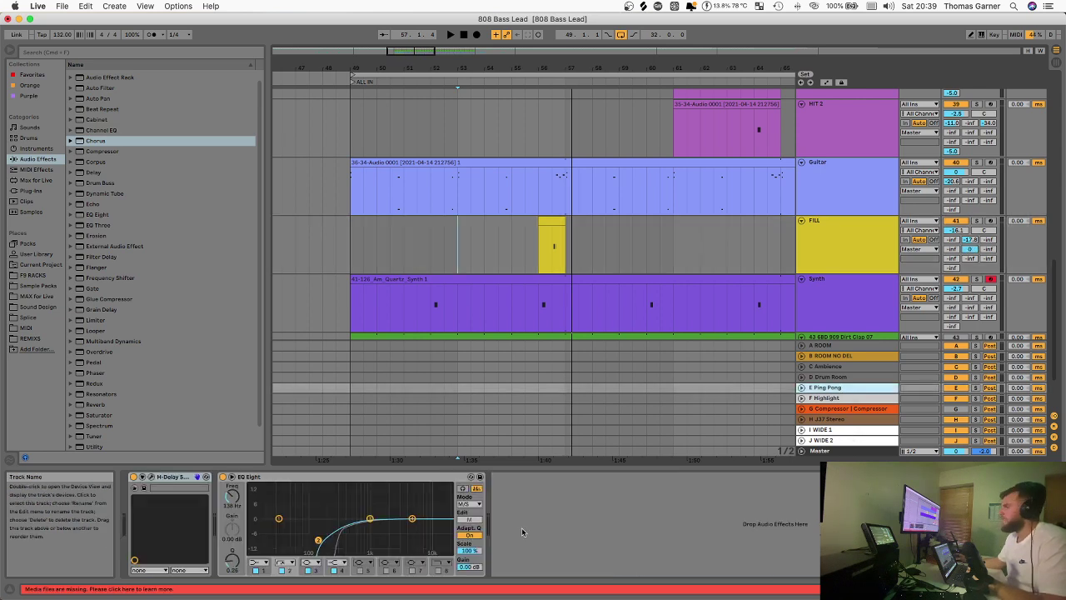
left_click(151, 477)
left_click_drag(526, 161, 503, 149)
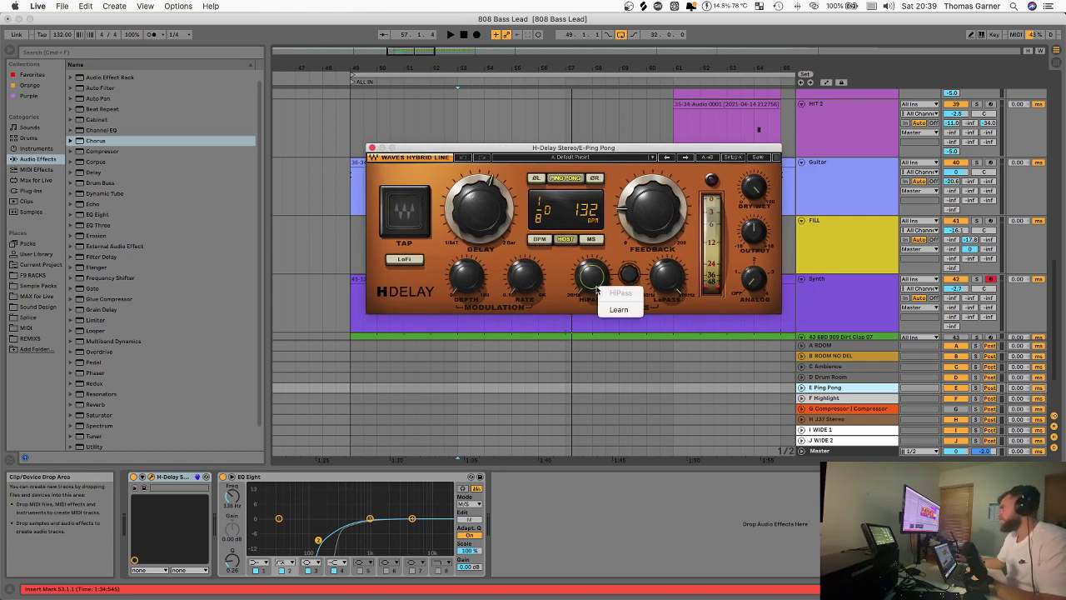
Examine H-Delay's HiPass, LoPass, Dry/Wet, Feedback and Ping Pong mode settings, and close the plug-in window.
left_click_drag(593, 278, 593, 273)
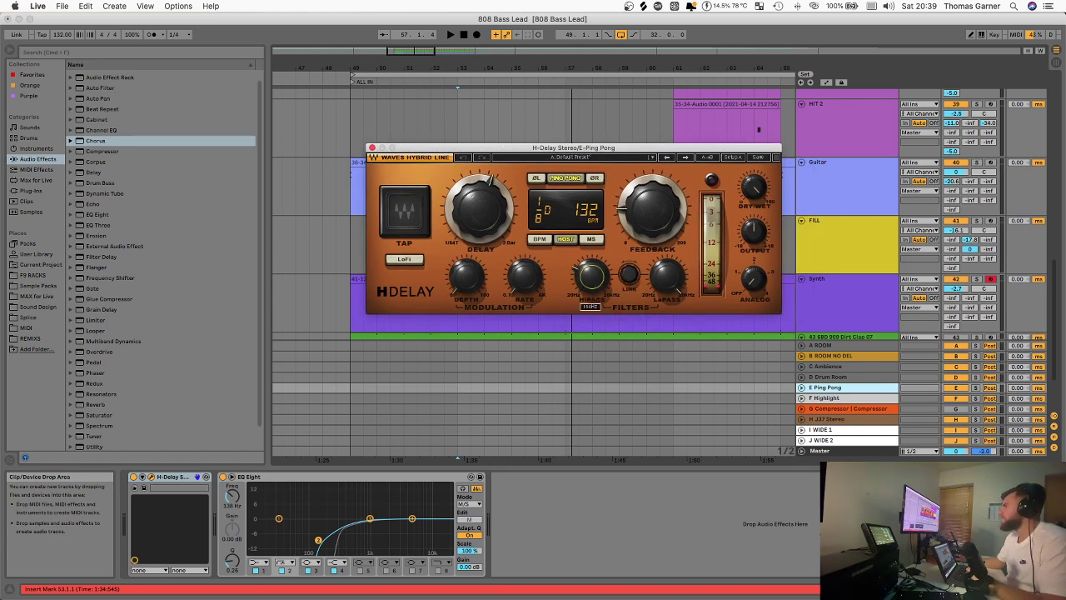
left_click_drag(666, 278, 666, 283)
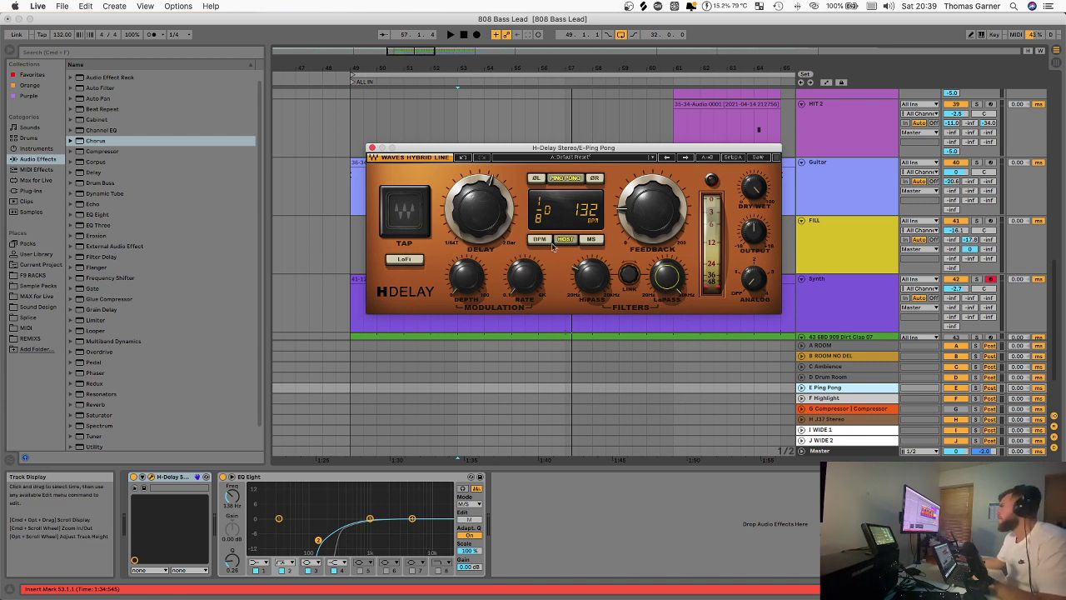
left_click_drag(756, 190, 756, 185)
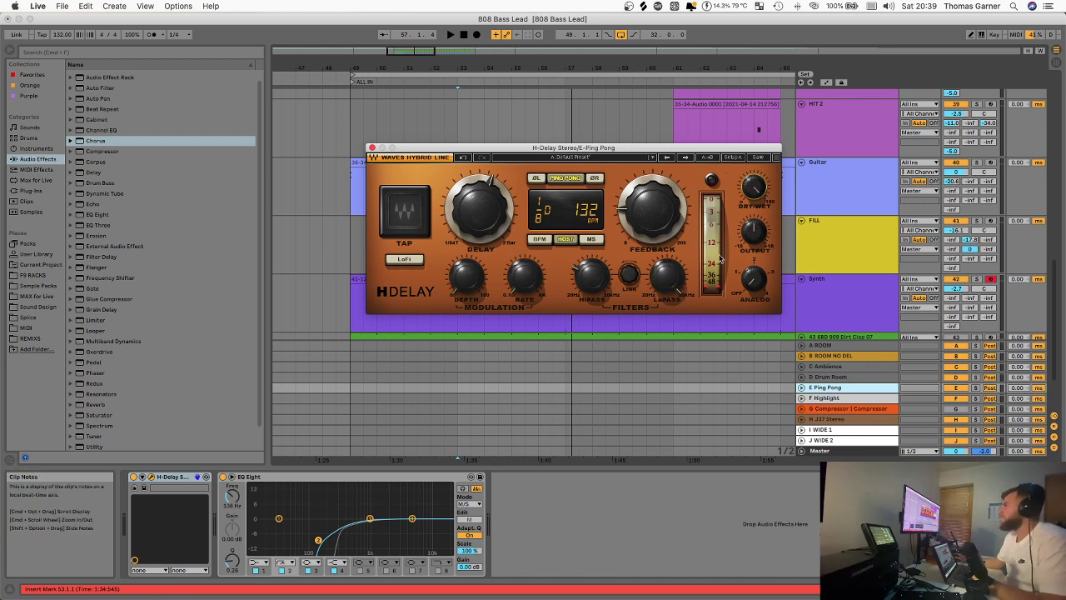
left_click(640, 214)
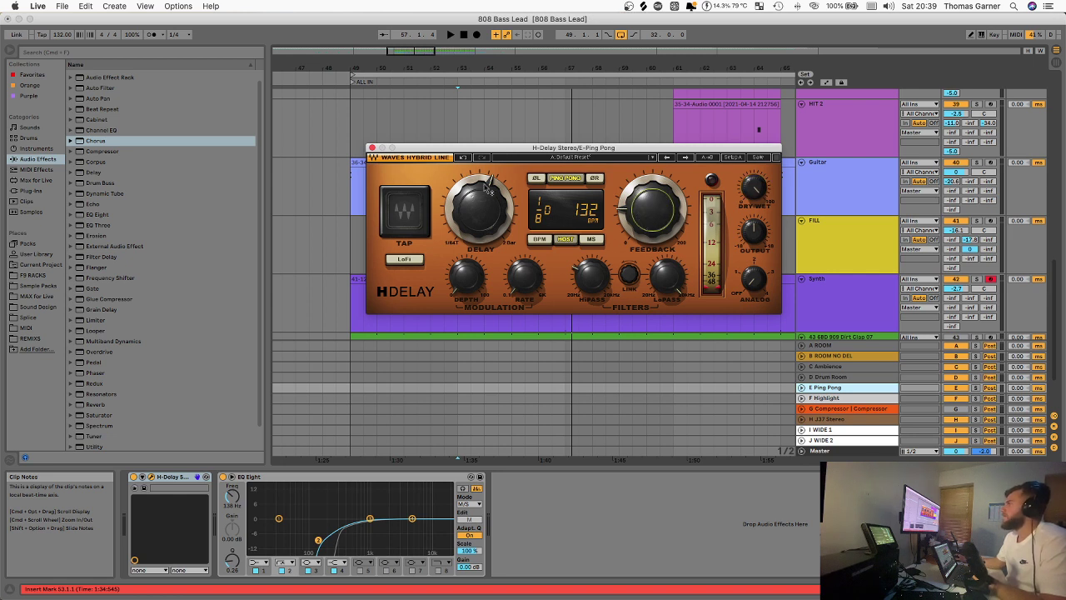
left_click(573, 179)
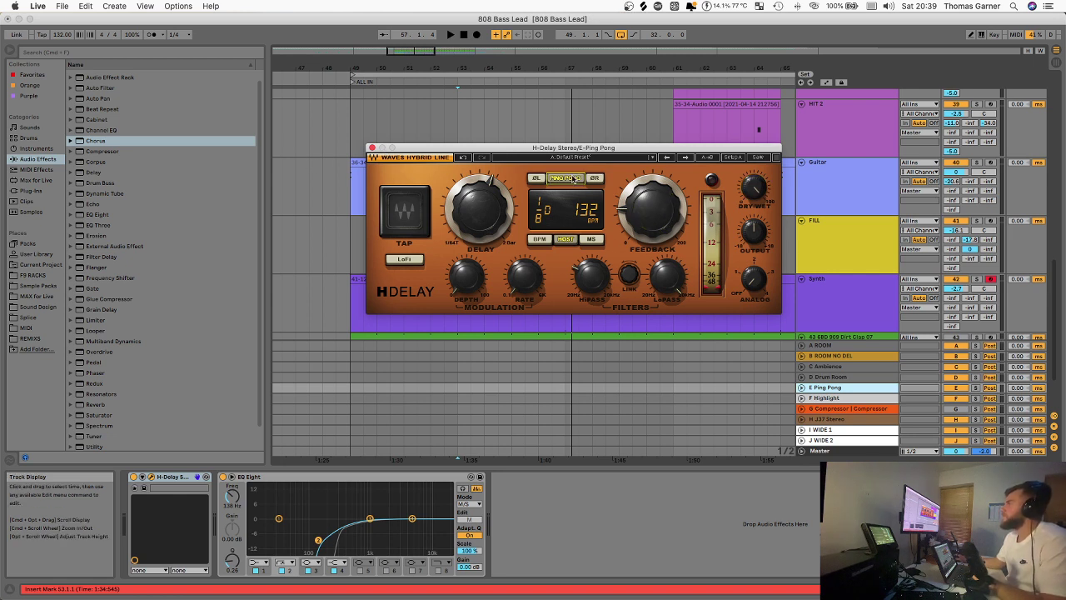
left_click(372, 148)
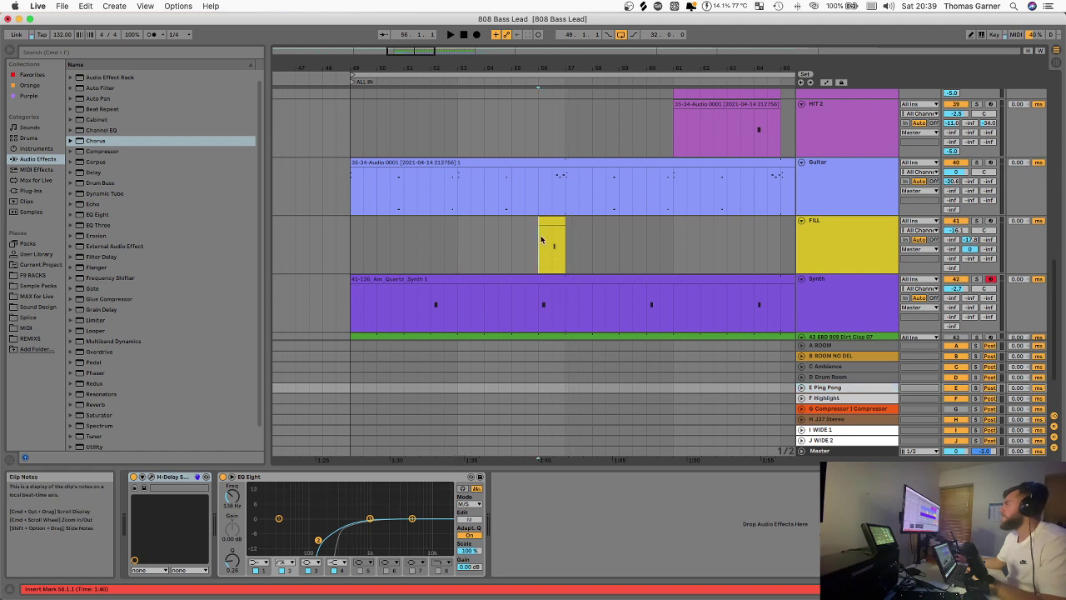
Solo the FILL track and play its clip from 56.1.1 with the Ping Pong send active.
left_click(545, 250)
scroll(545, 251, "up", 5)
scroll(585, 254, "down", 3)
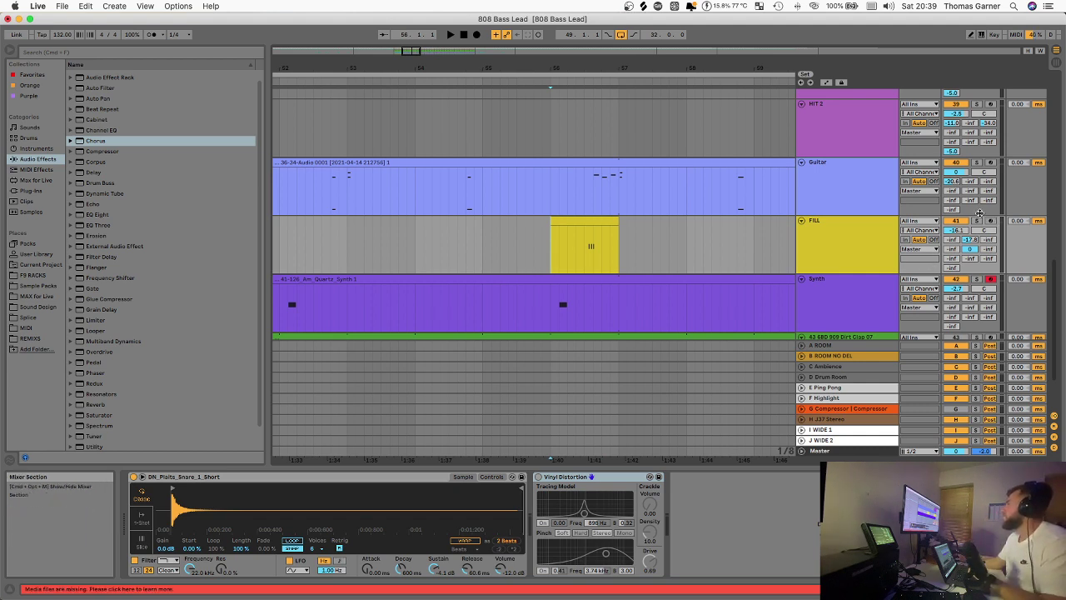
key("space")
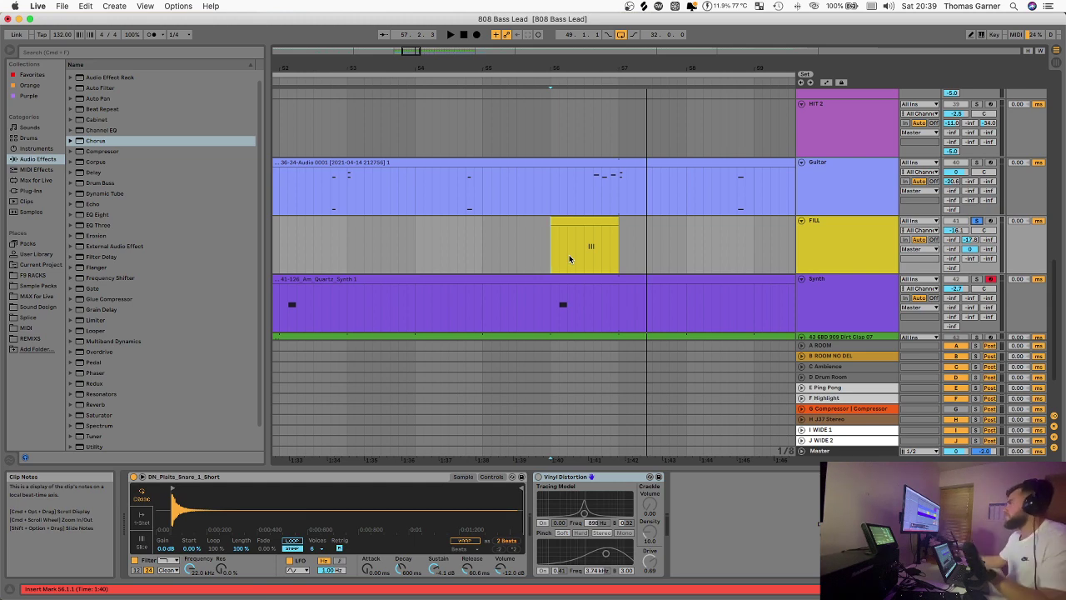
Unsolo the FILL track and play the full mix from 55.1.1 with the Ping Pong delay on the fill.
scroll(570, 258, "down", 10)
scroll(562, 255, "up", 6)
left_click(560, 256)
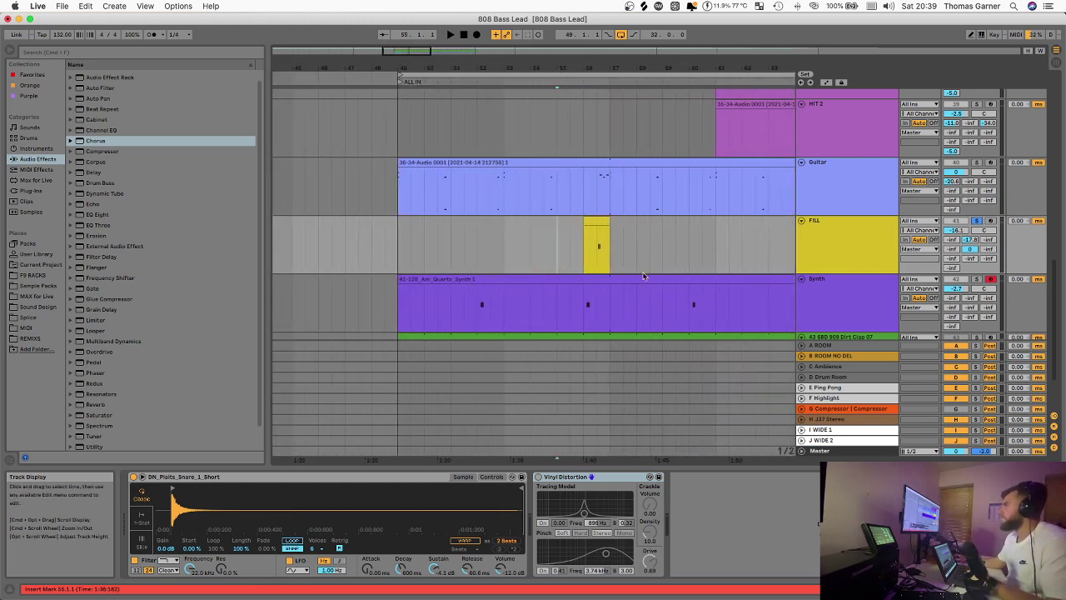
left_click(979, 223)
key("space")
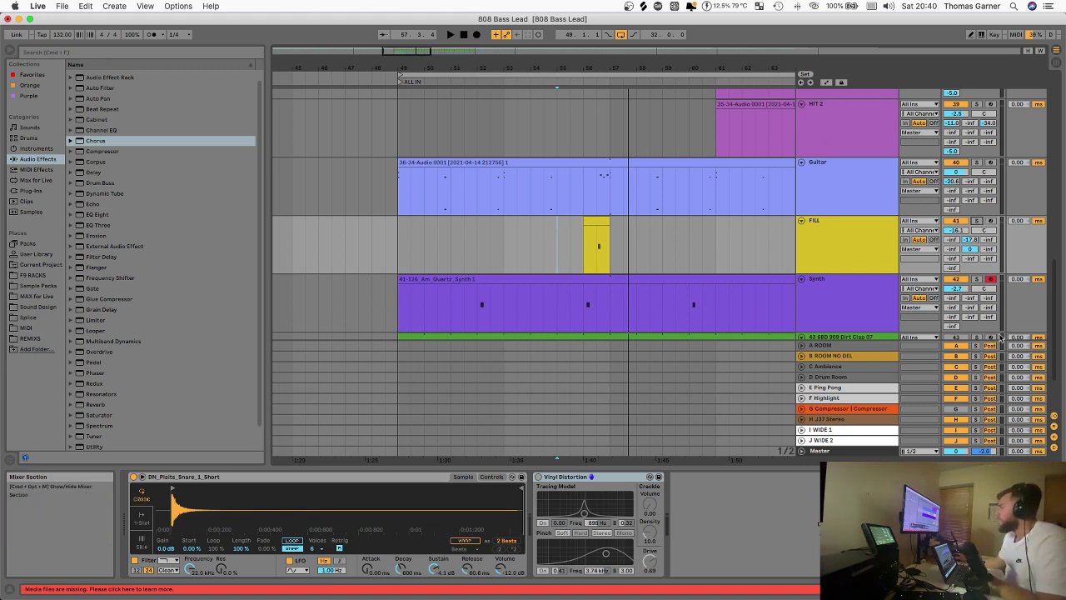
Activate Vinyl Distortion on the FILL track and go over its Pinch distortion controls.
left_click(837, 250)
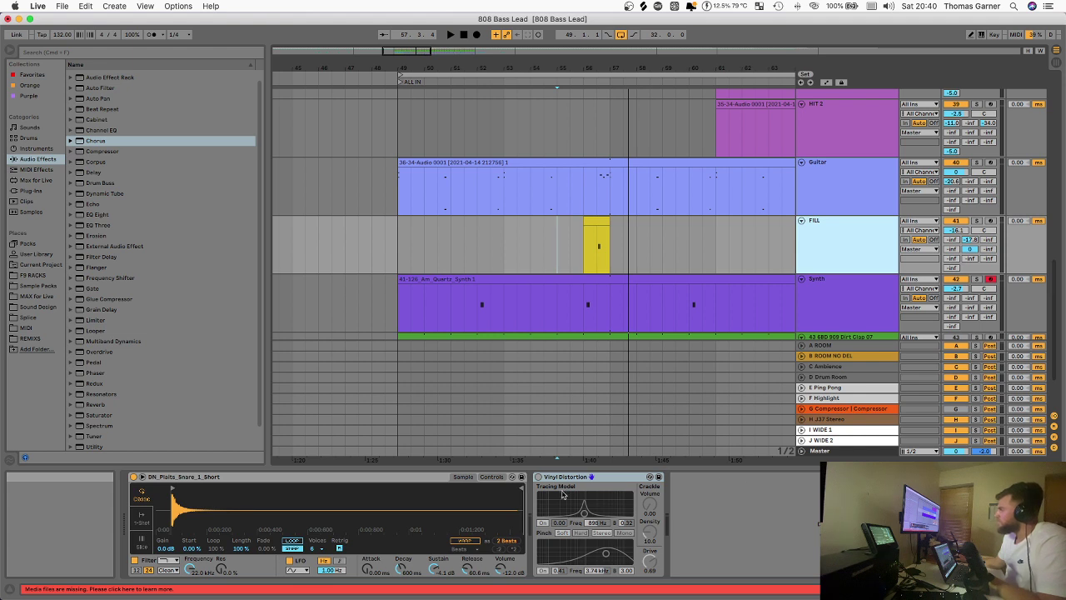
left_click(538, 478)
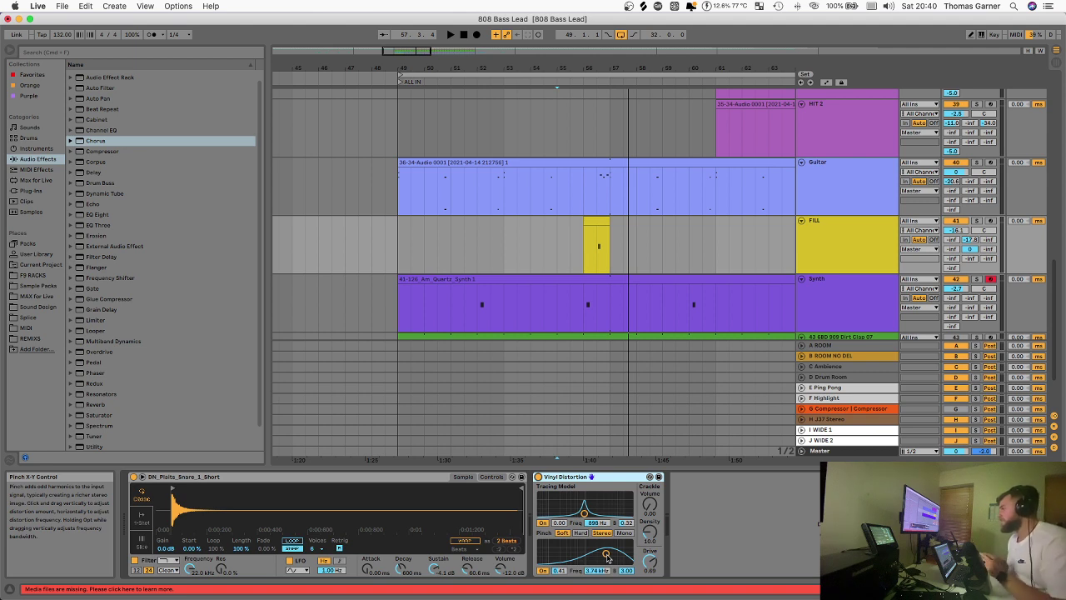
left_click_drag(625, 569, 624, 543)
mouse_move(560, 571)
left_mouse_down()
mouse_move(559, 581)
mouse_move(560, 568)
left_mouse_up()
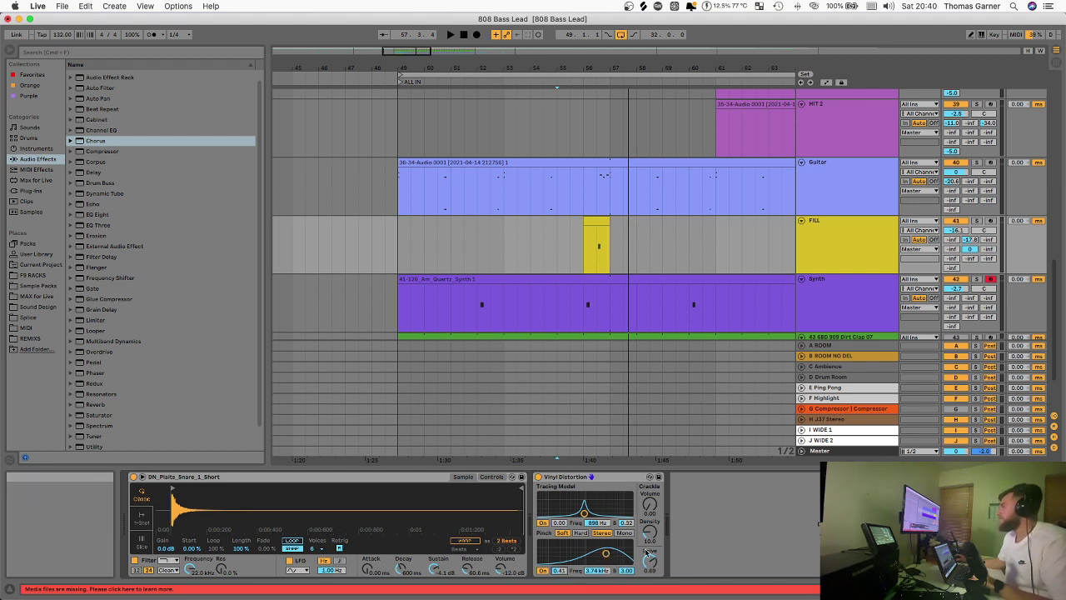
Solo the FILL track and play its clip from 56.3.1, comparing Vinyl Distortion off and on.
left_click(596, 250)
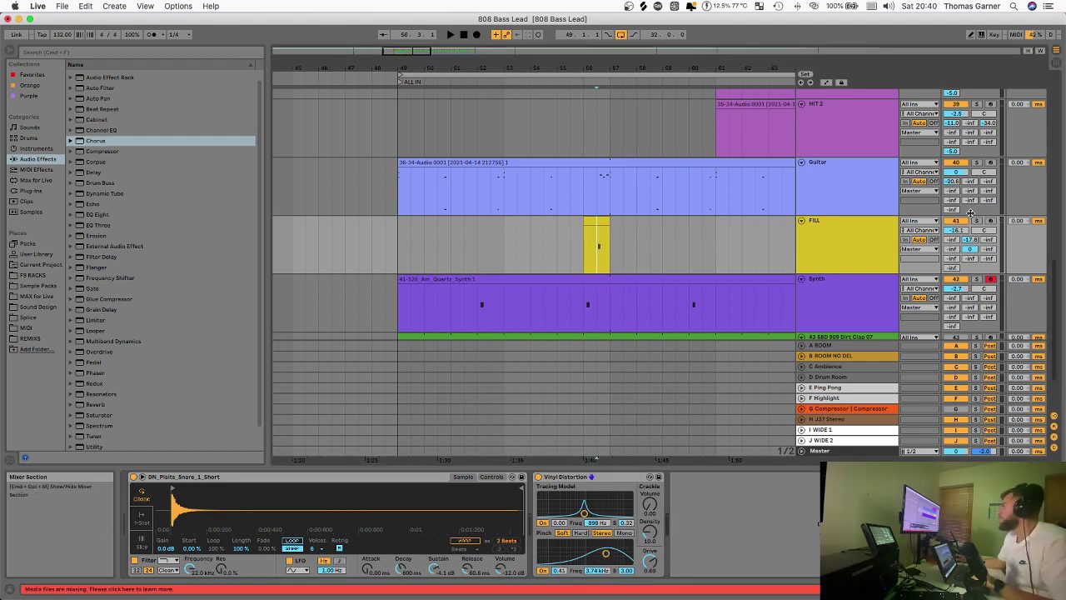
key("s")
key("space")
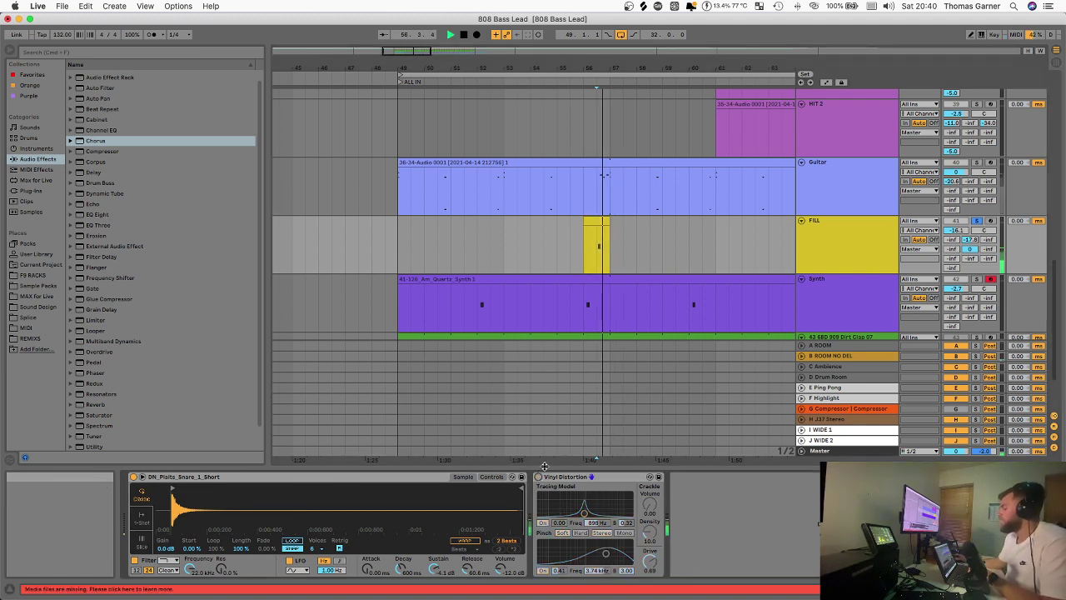
left_click(538, 477)
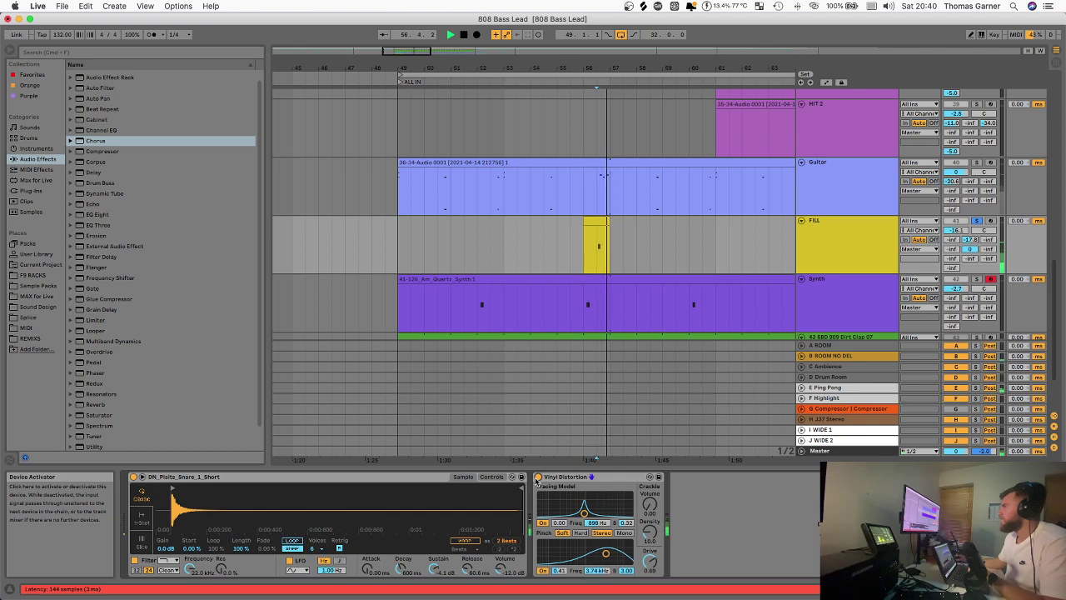
key("space")
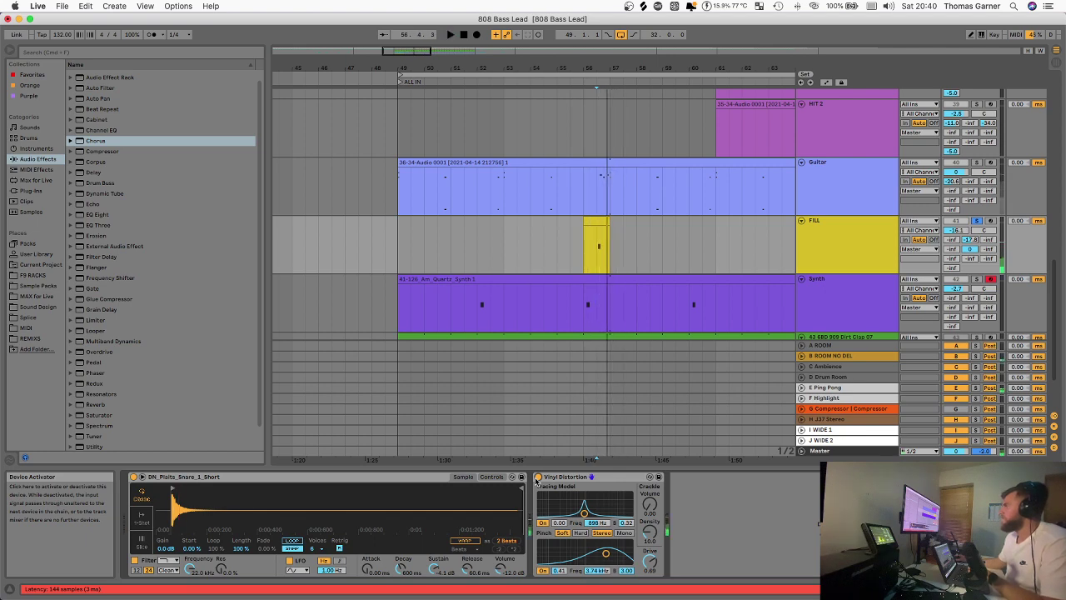
Unsolo the FILL track and play the full mix from 55.1.1 with Vinyl Distortion active on the fill.
scroll(659, 246, "down", 5)
scroll(660, 246, "right", 1)
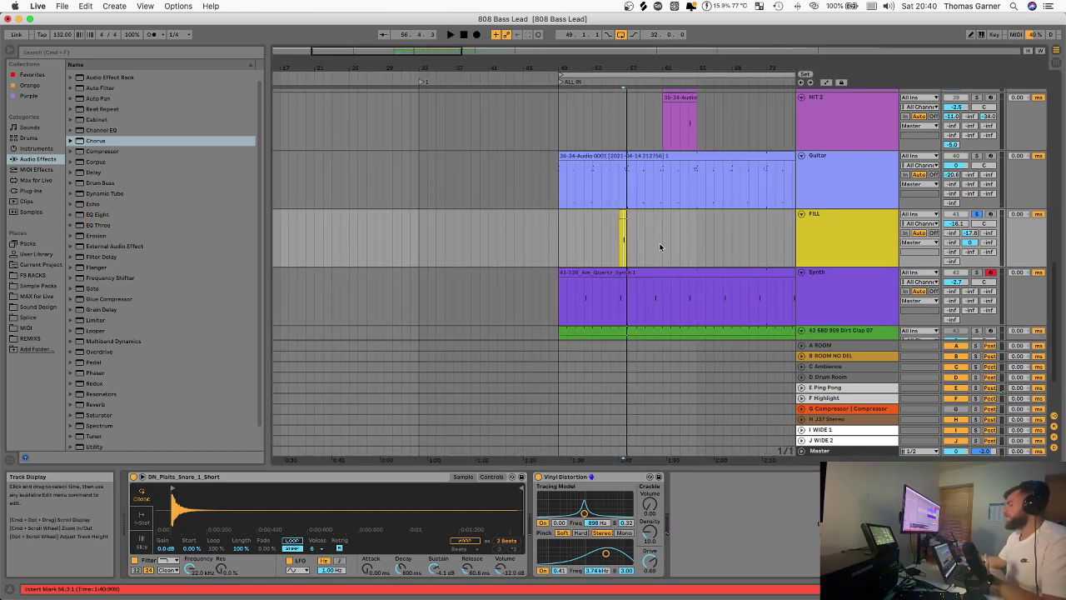
left_click(612, 241)
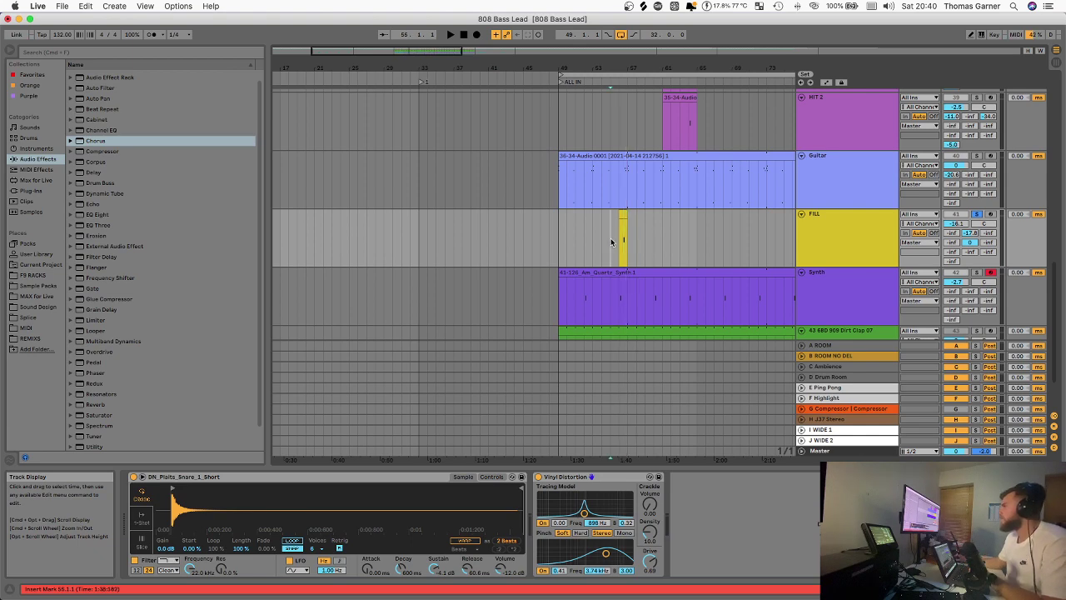
scroll(612, 241, "up", 3)
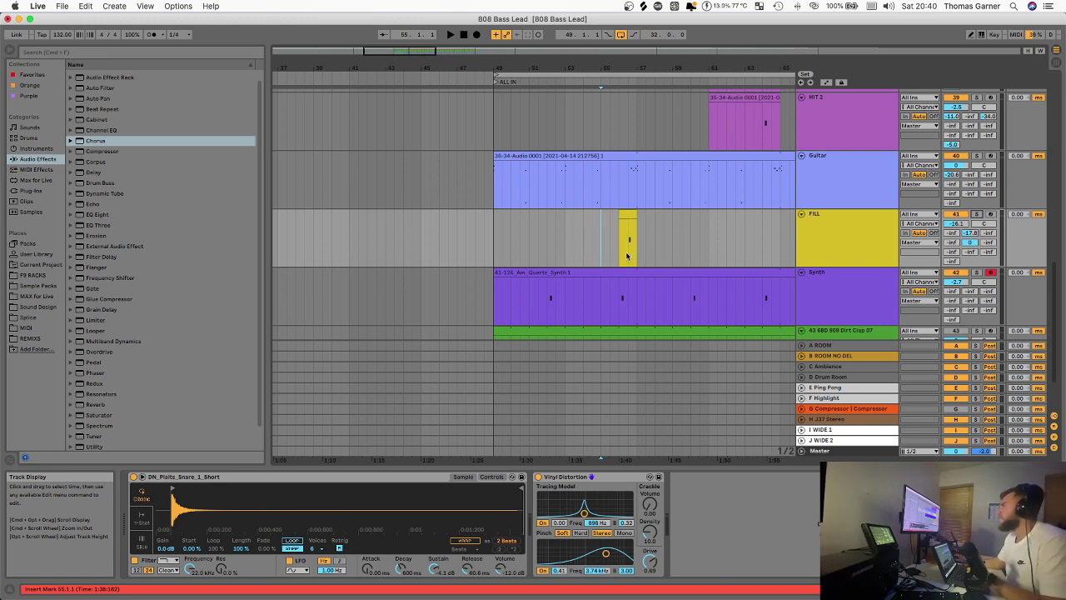
key("space")
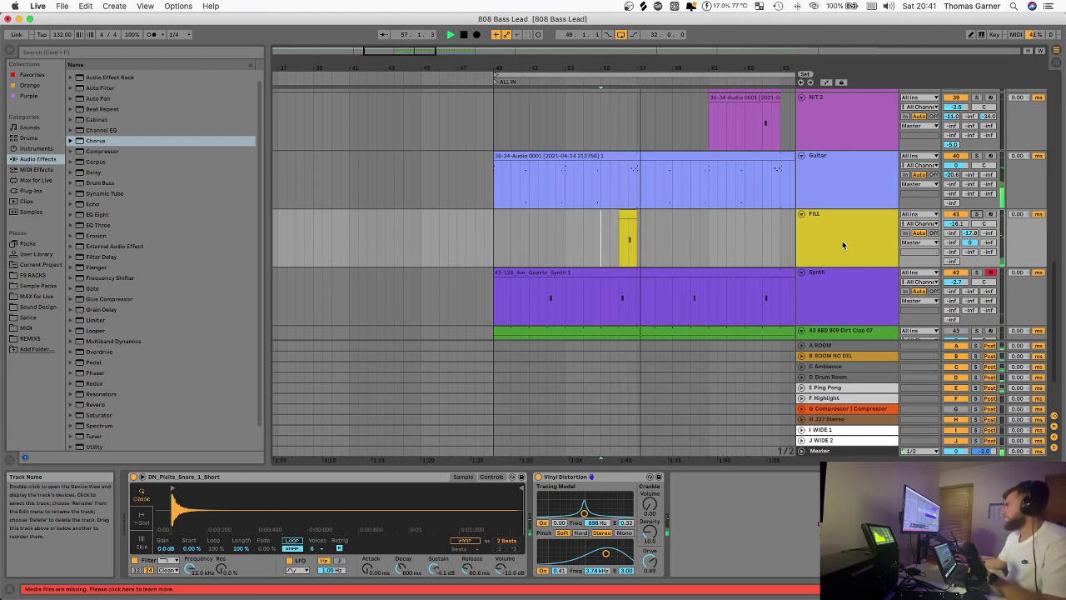
key("space")
left_click(850, 254)
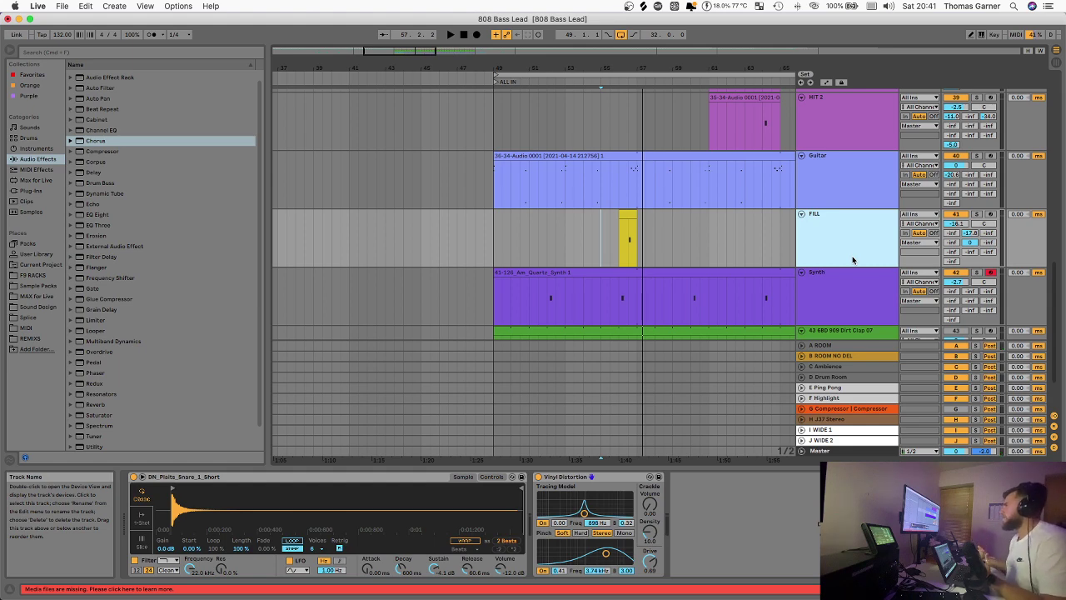
scroll(835, 242, "down", 2)
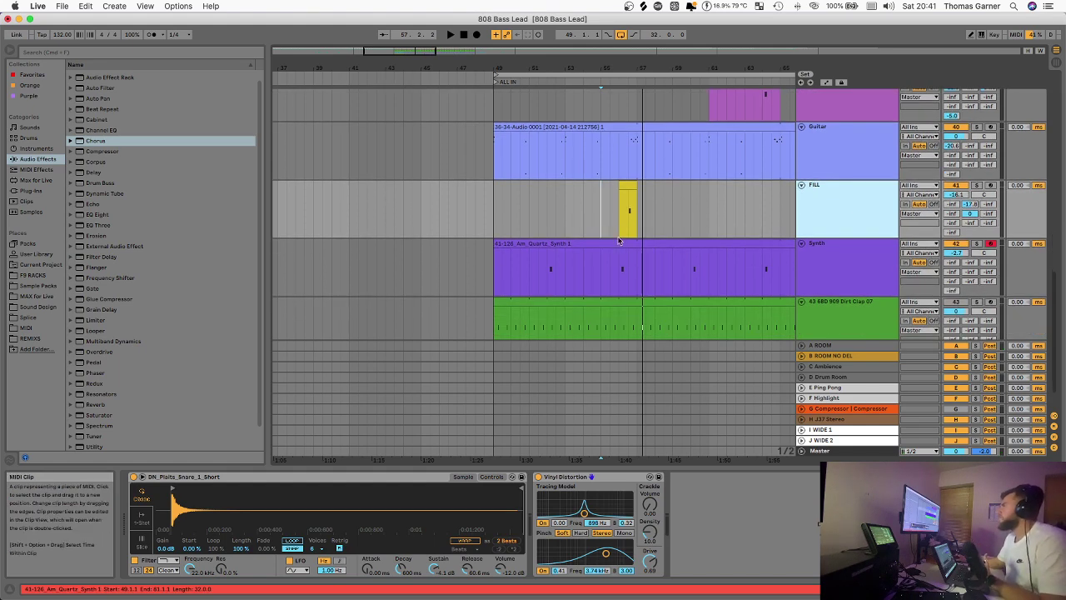
left_click_drag(659, 209, 593, 199)
left_click(849, 205)
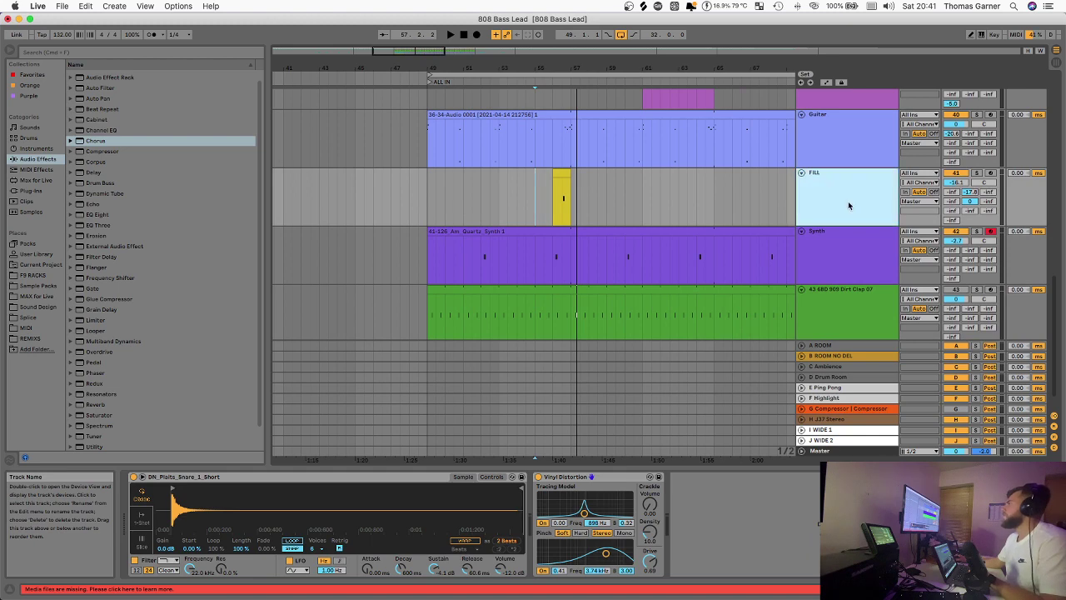
scroll(810, 243, "down", 1)
scroll(761, 231, "up", 5)
scroll(756, 238, "down", 4)
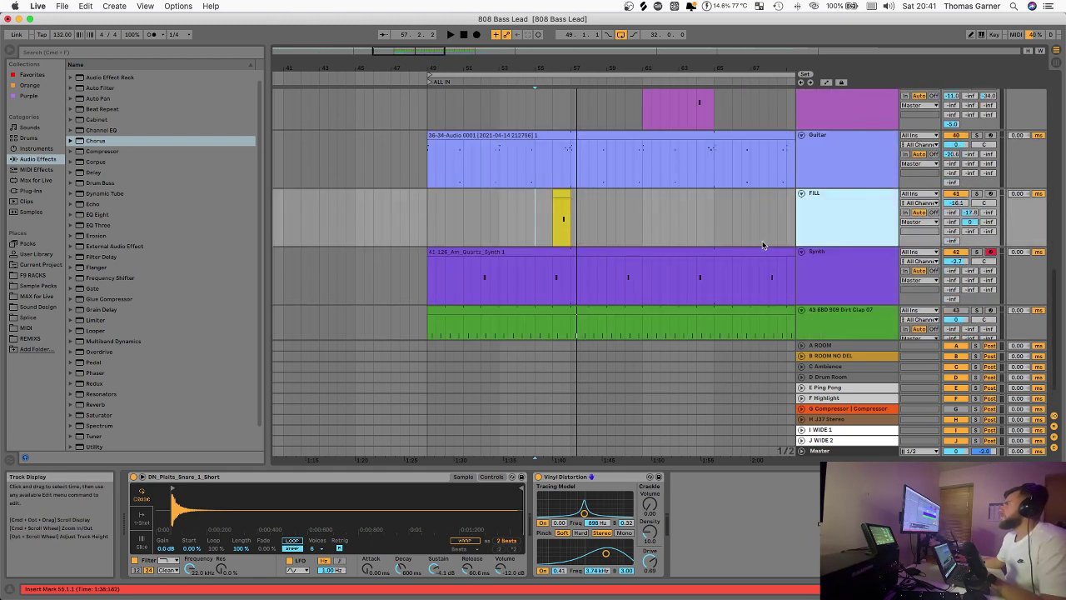
Solo the Synth track and play its clip from 52.1.1 with Tal-Chorus-LX off.
left_click(852, 261)
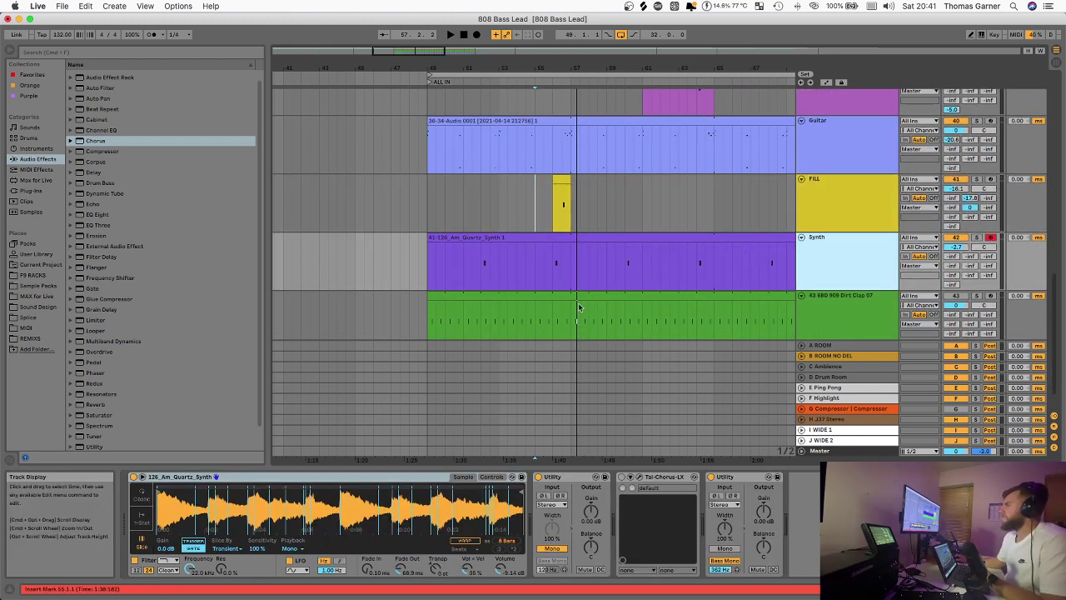
left_click(548, 251)
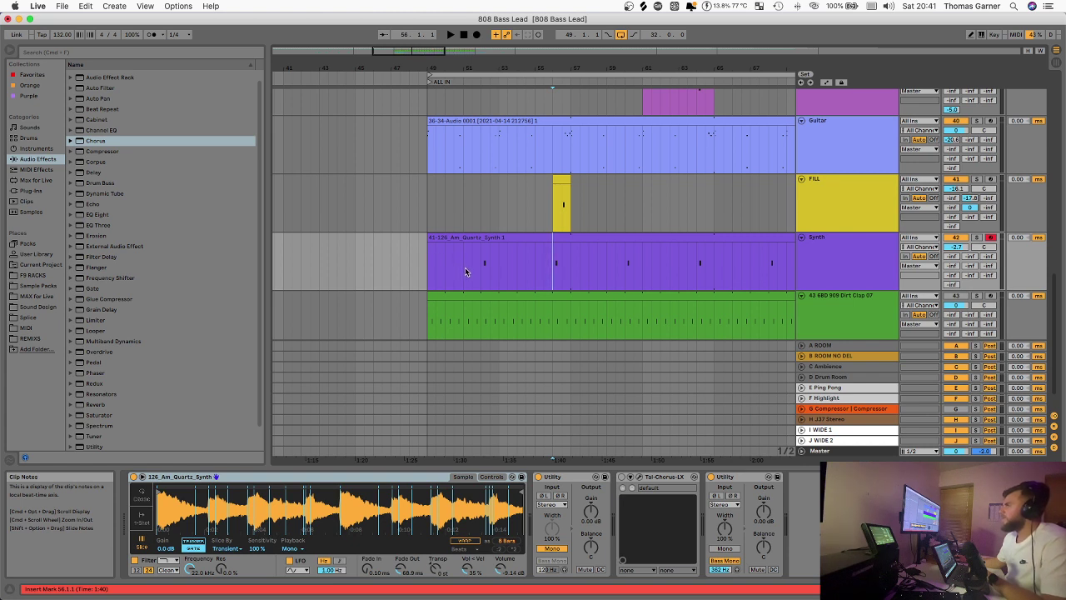
left_click(481, 265)
left_click(976, 239)
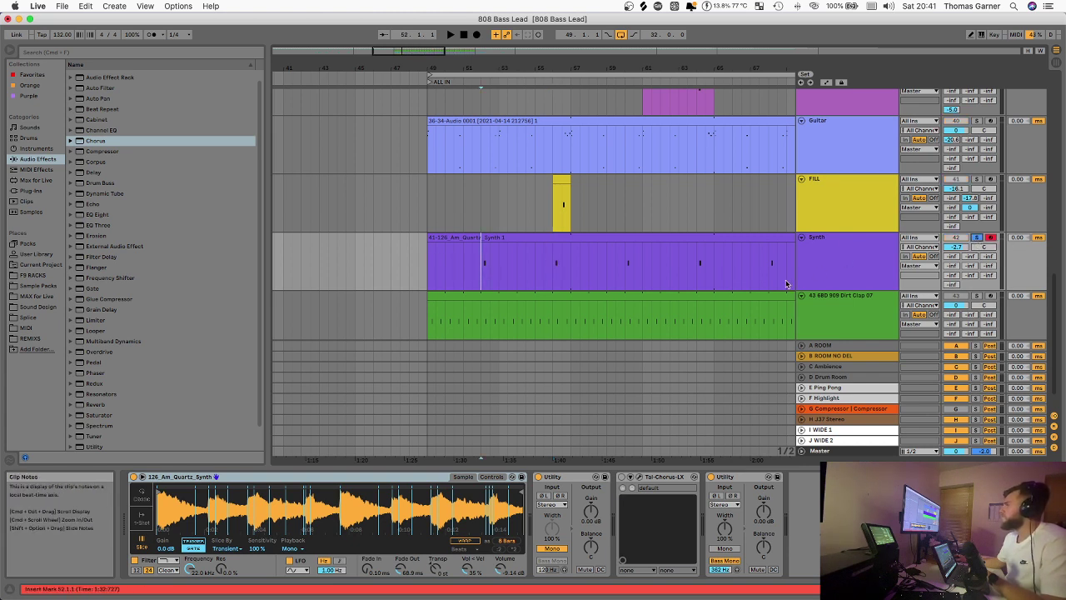
key("space")
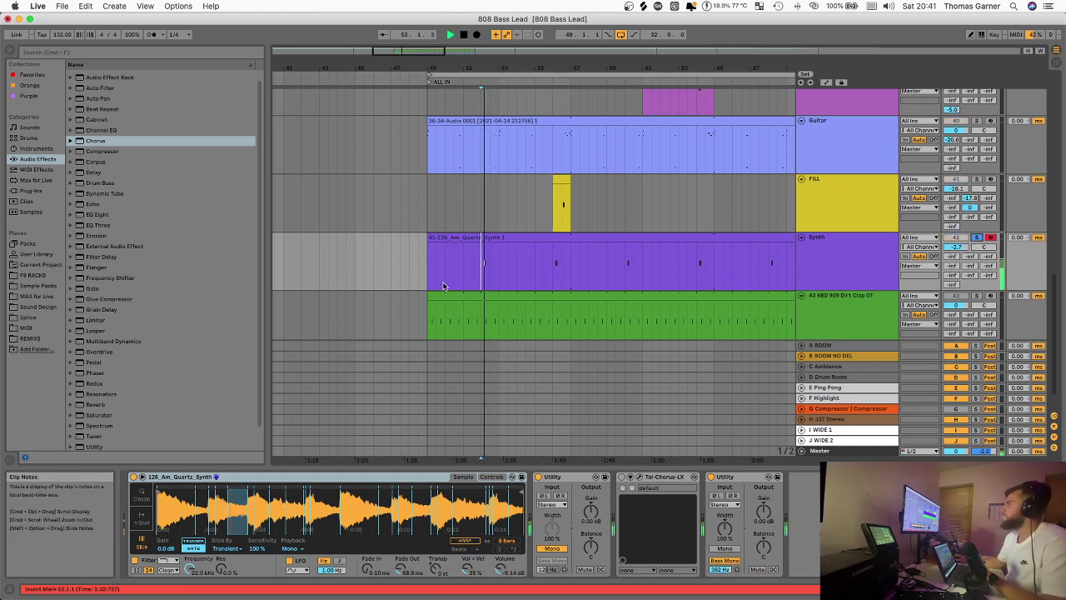
key("space")
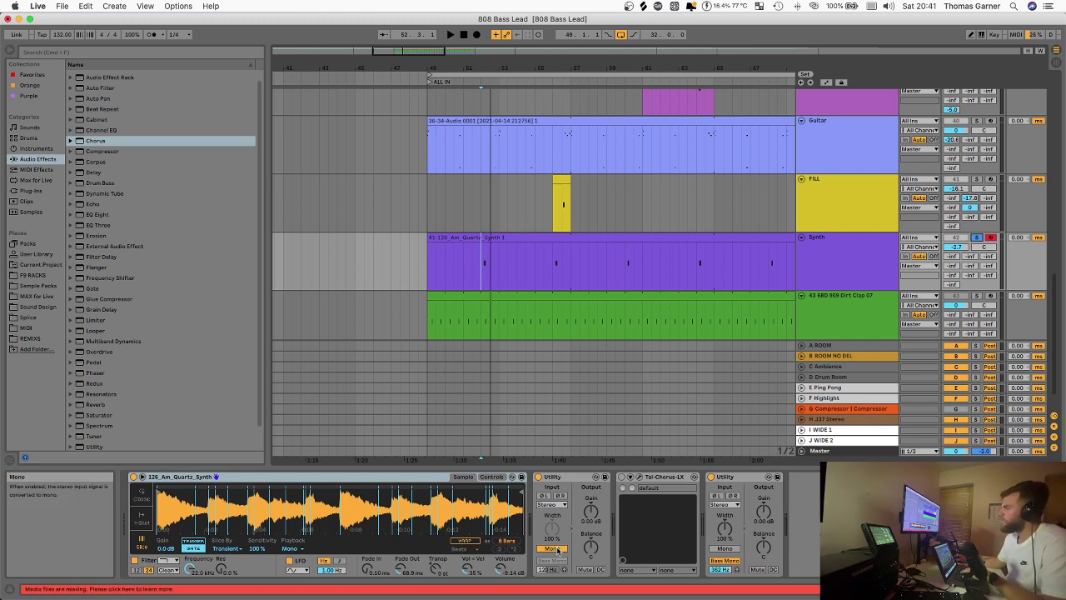
Activate Tal-Chorus-LX on the Synth track and open its window to examine Dry/Wet, Stereo Width and the Chorus I and II modes.
left_click(480, 261)
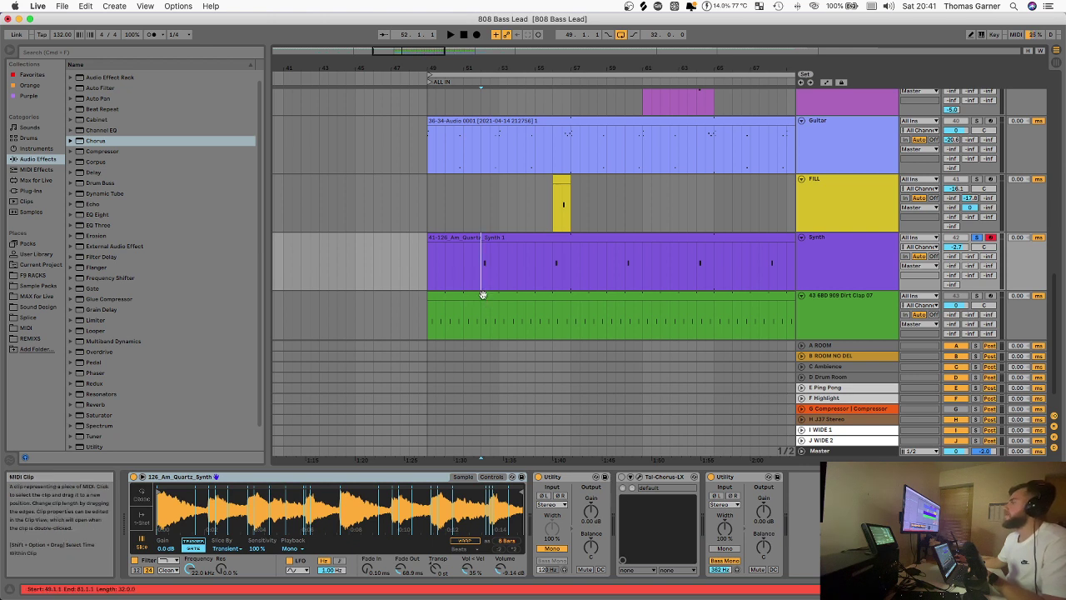
left_click(821, 262)
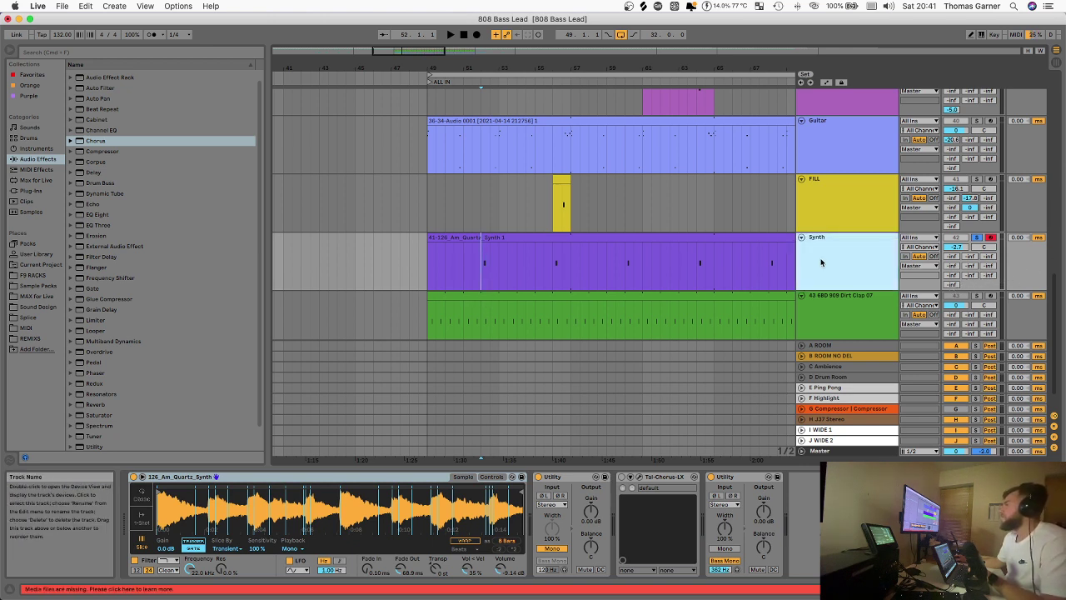
left_click(621, 477)
left_click(638, 477)
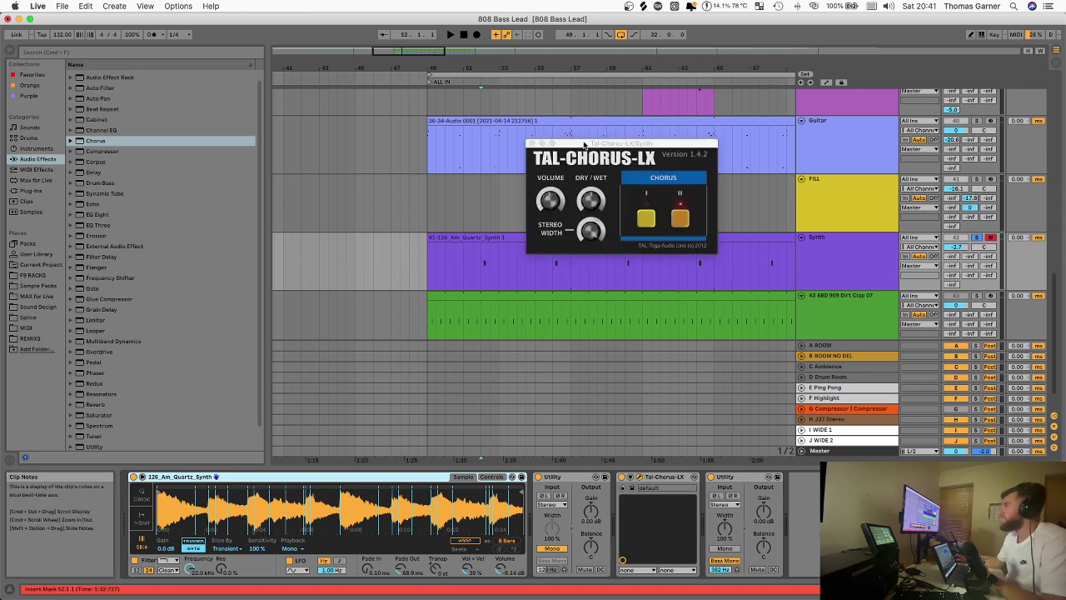
left_click_drag(579, 141, 524, 165)
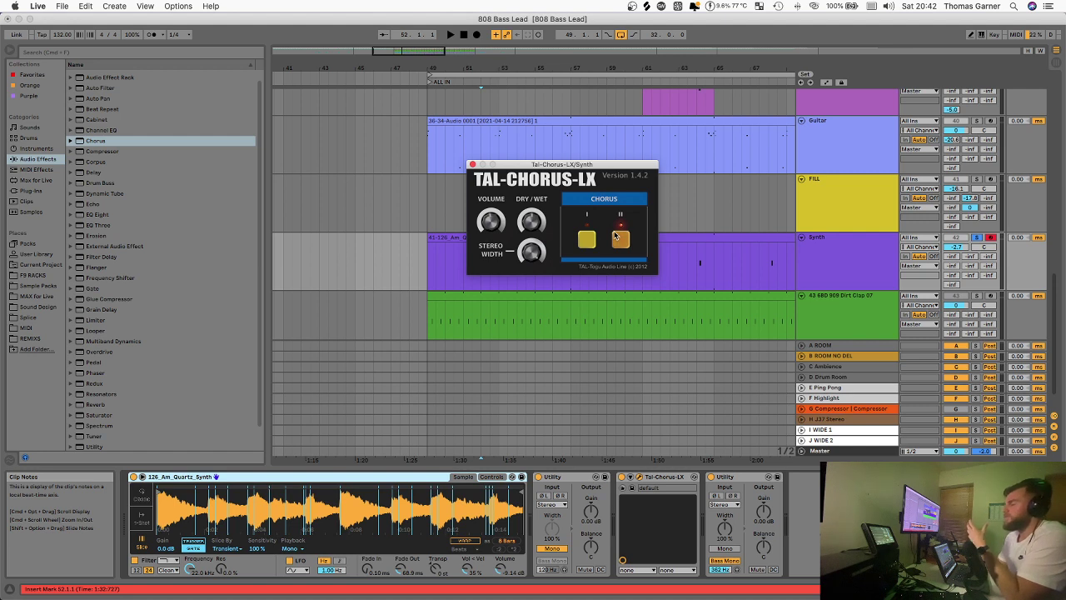
mouse_move(594, 166)
left_mouse_down()
mouse_move(566, 166)
mouse_move(627, 199)
mouse_move(578, 154)
mouse_move(590, 184)
left_mouse_up()
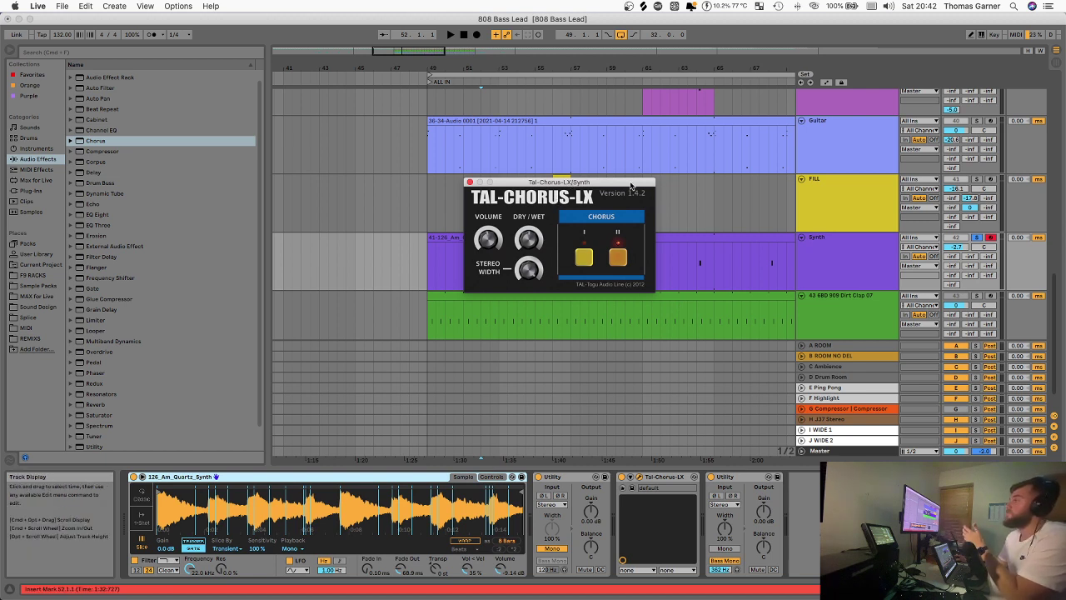
left_click_drag(572, 182, 584, 192)
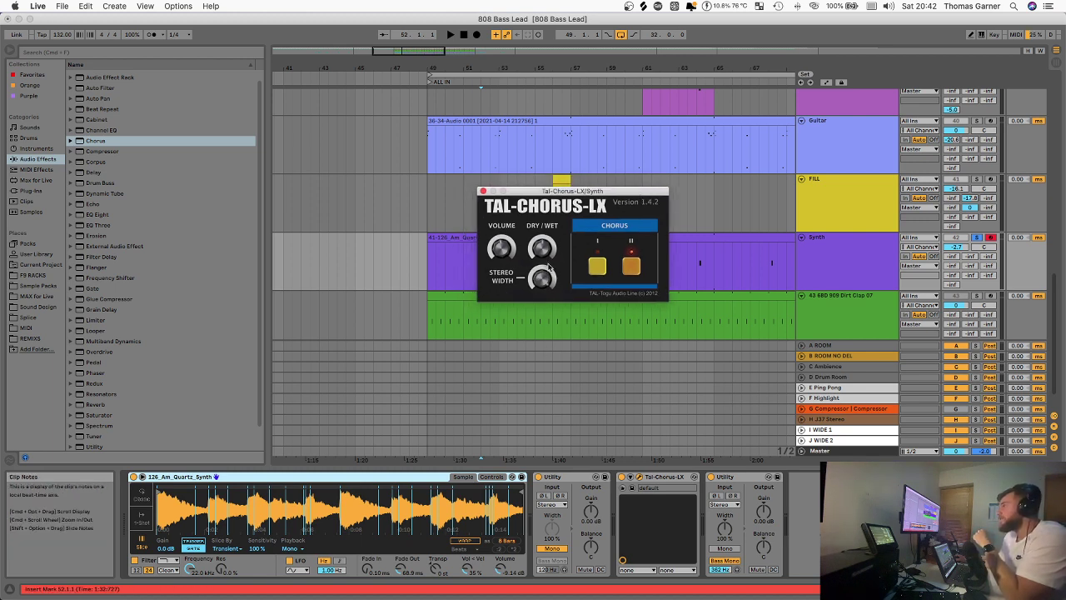
left_click_drag(531, 195, 498, 143)
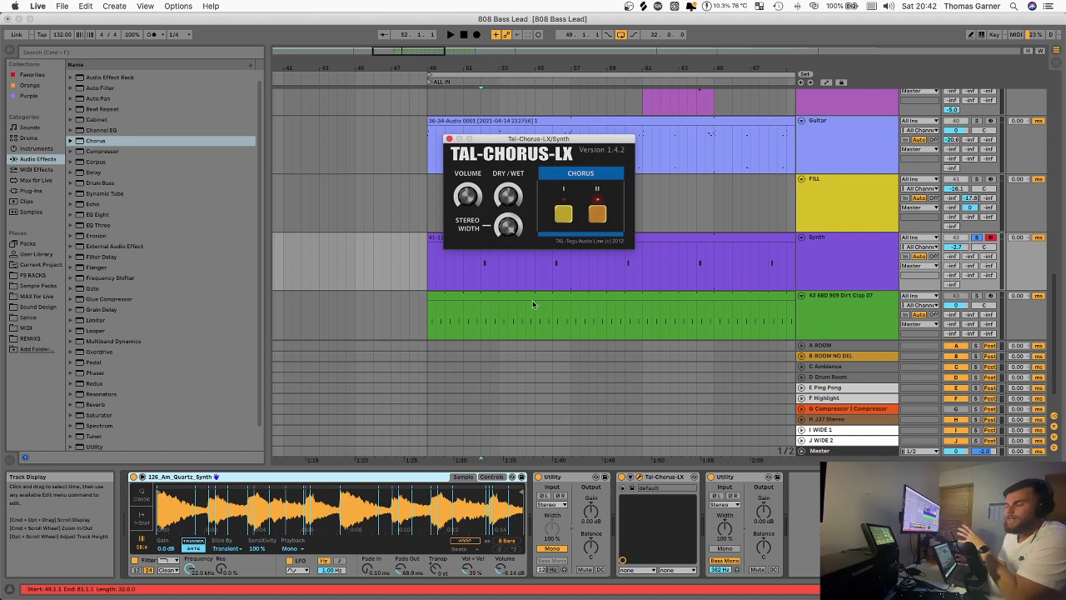
Play the soloed Synth track from 52.1.1, comparing Tal-Chorus-LX bypassed and active.
left_click(481, 275)
key("space")
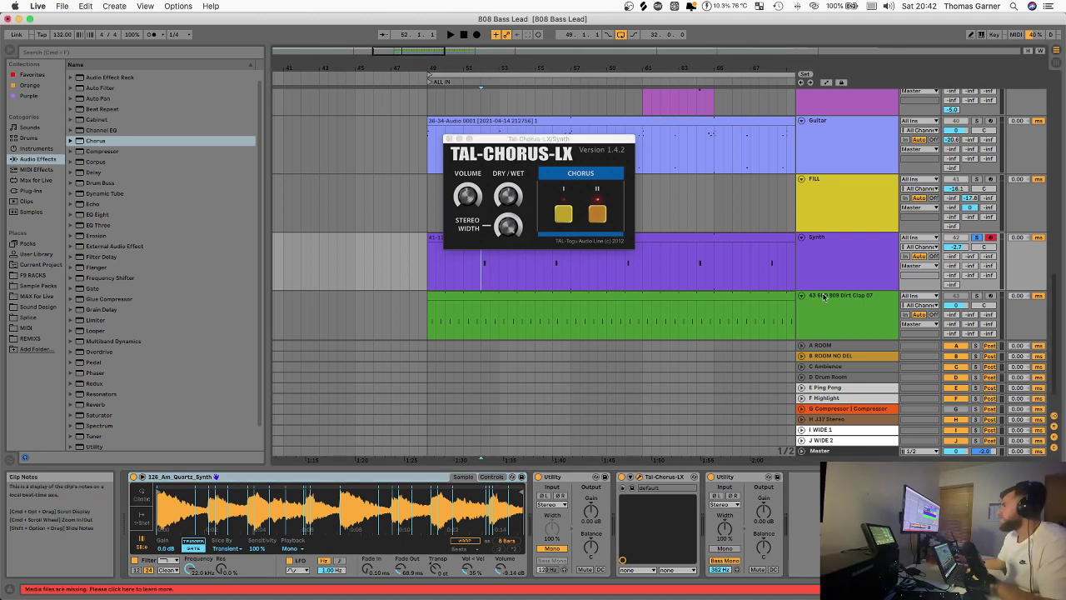
left_click(619, 477)
key("space")
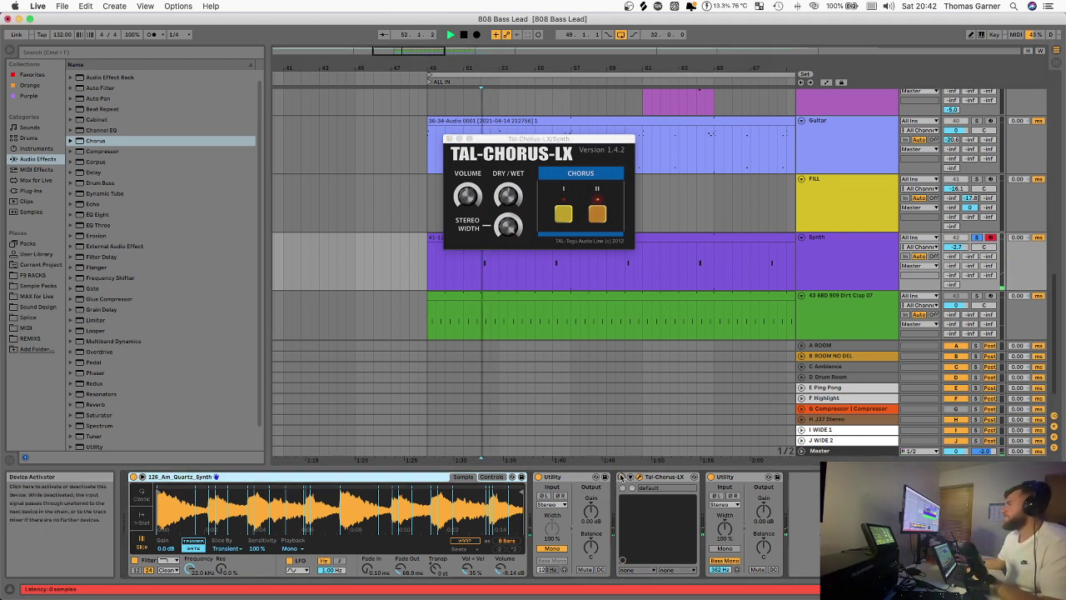
key("space")
key("space")
key("space")
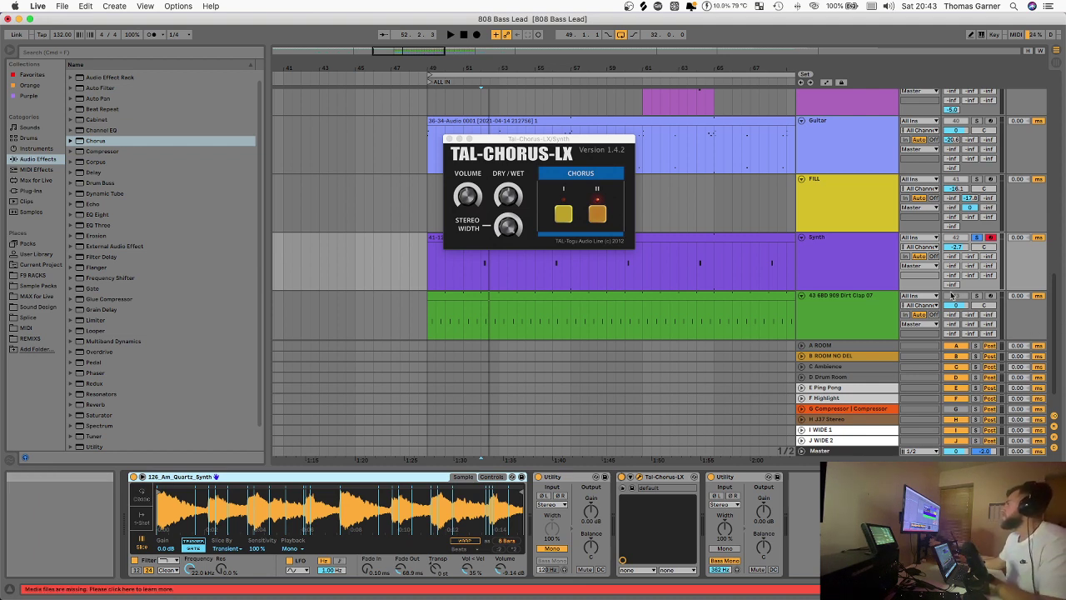
Unsolo the Synth track and play the full mix from 51.1.1, comparing it with Tal-Chorus-LX off and on.
left_click(434, 270)
left_click(466, 273)
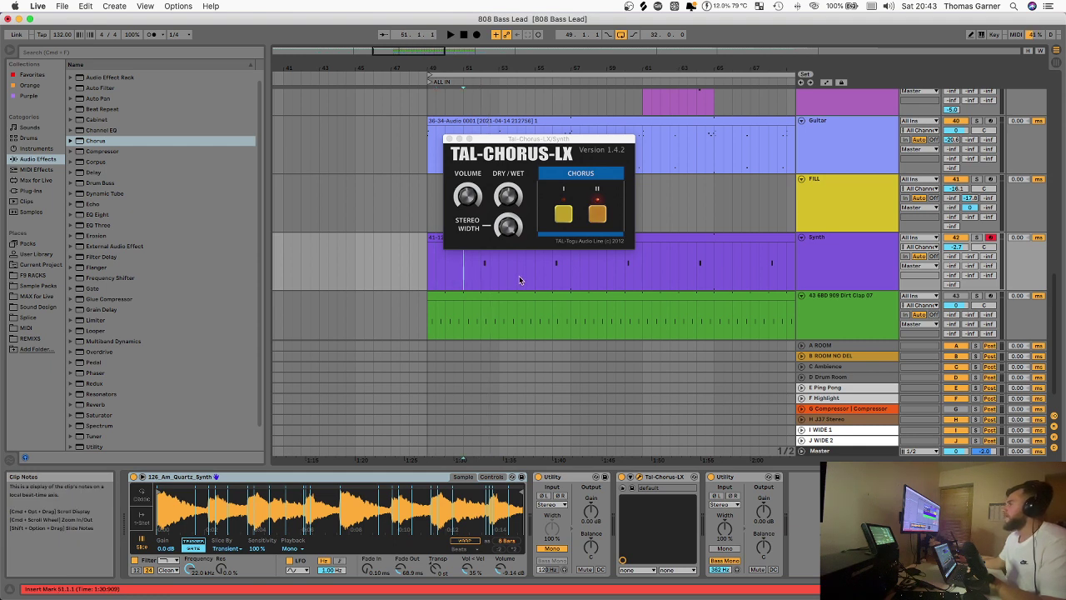
key("space")
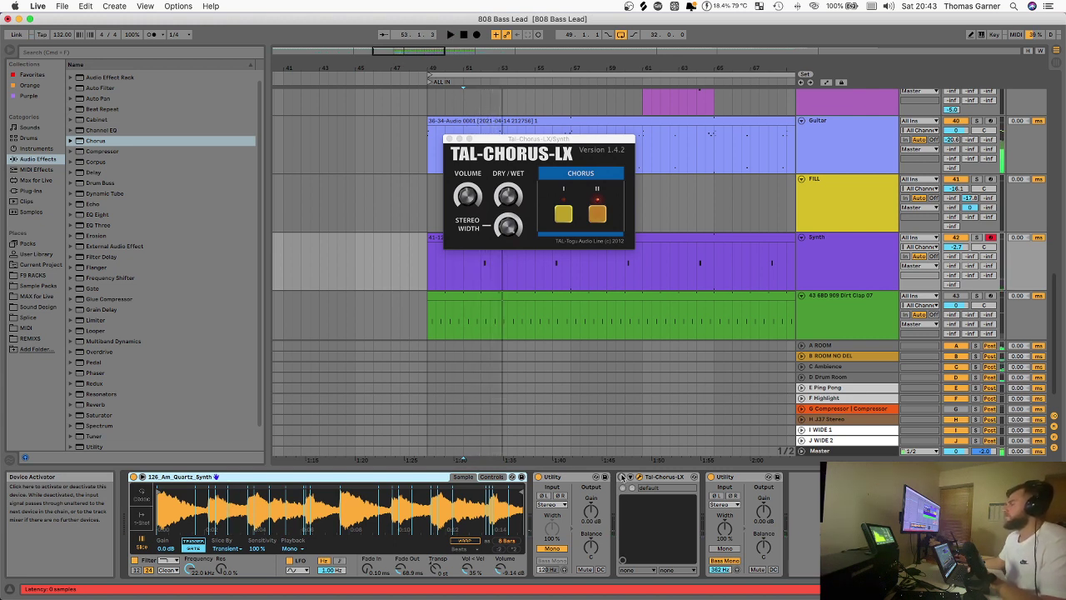
left_click(622, 477)
key("space")
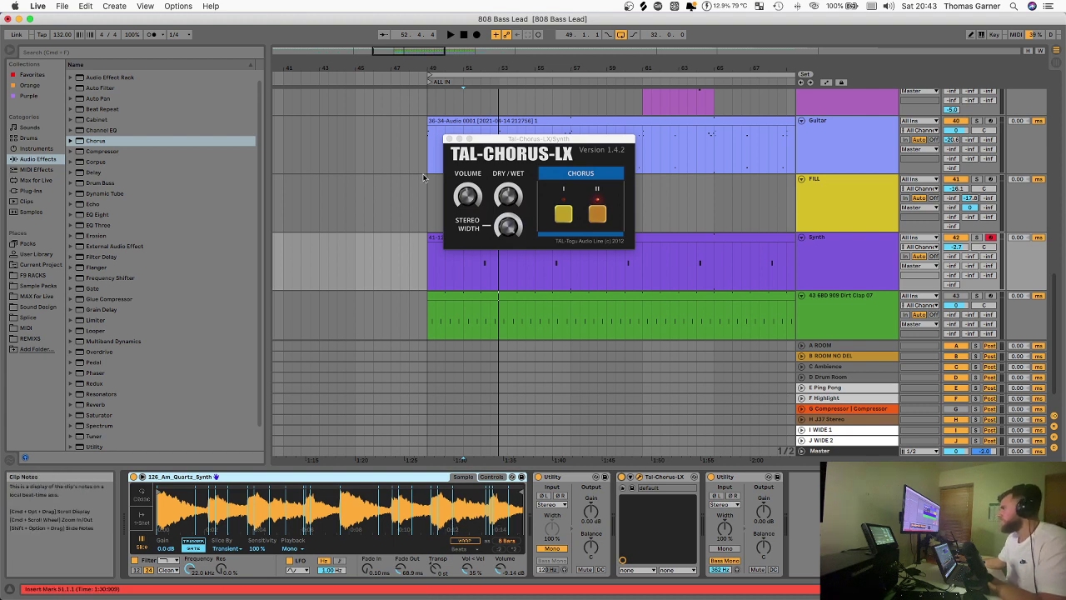
Close the Tal-Chorus-LX window and deactivate the plug-in on the Synth track.
left_click_drag(487, 141, 484, 162)
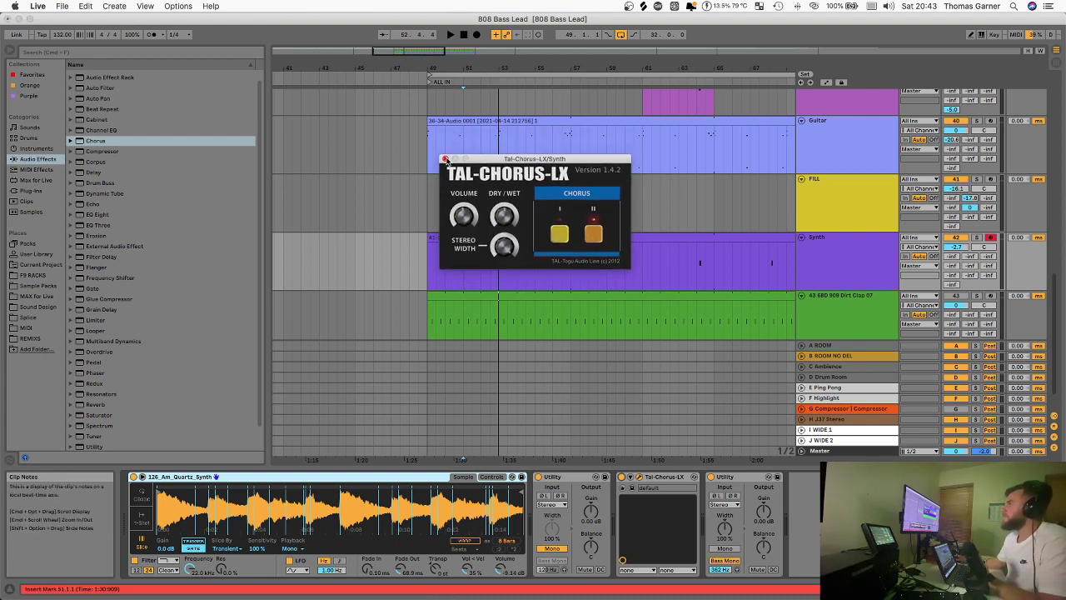
left_click(445, 159)
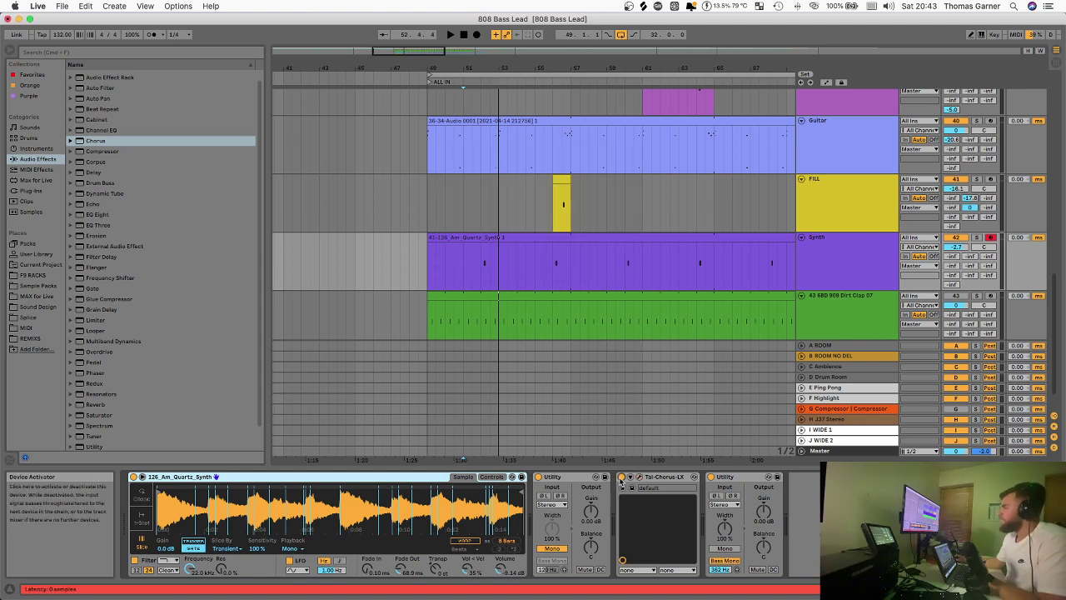
left_click(621, 478)
Raise the Synth track's send to J WIDE 2 to 0 dB and play the mix from 51.1.1.
left_click(843, 258)
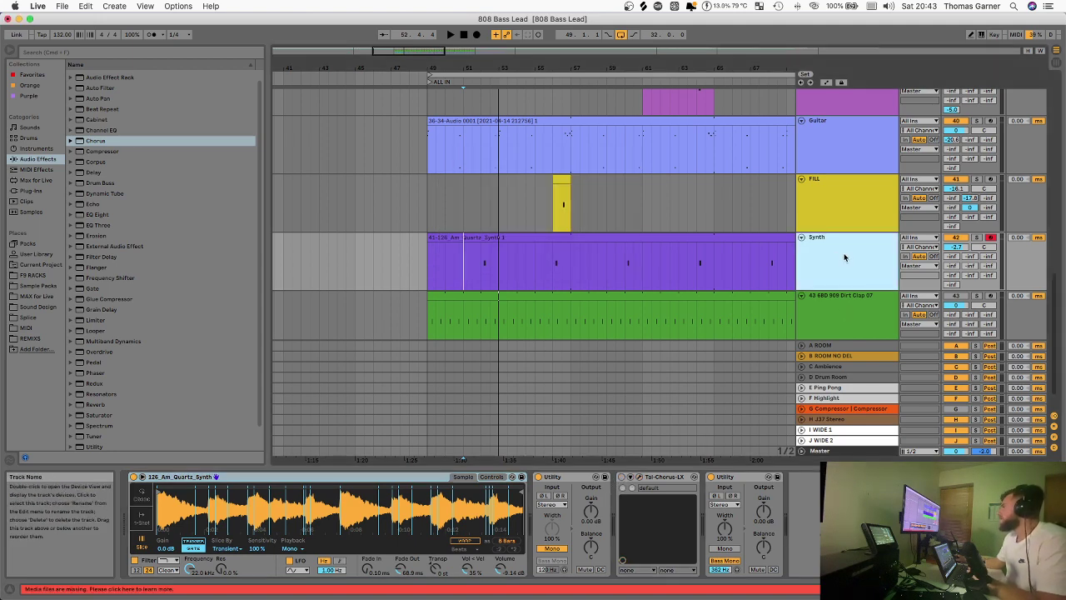
left_click(836, 439)
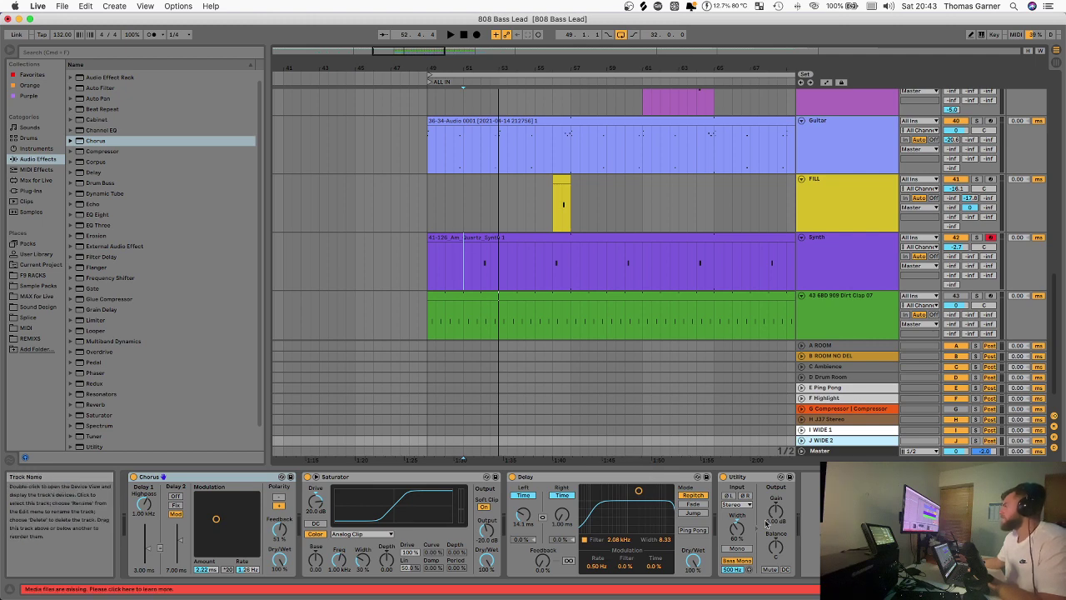
left_click(839, 262)
left_click_drag(950, 285, 950, 218)
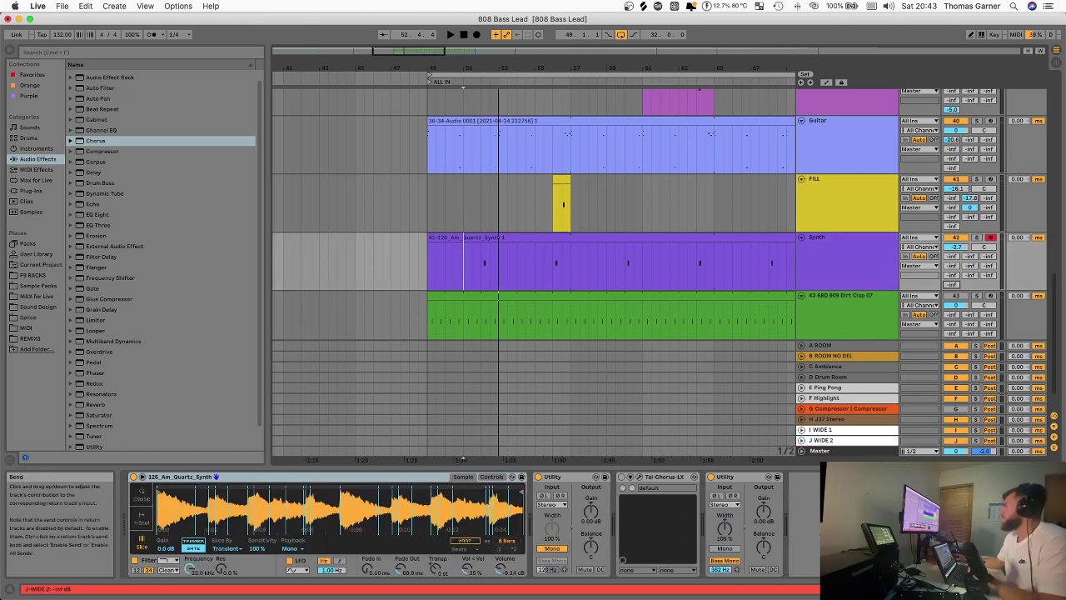
key("space")
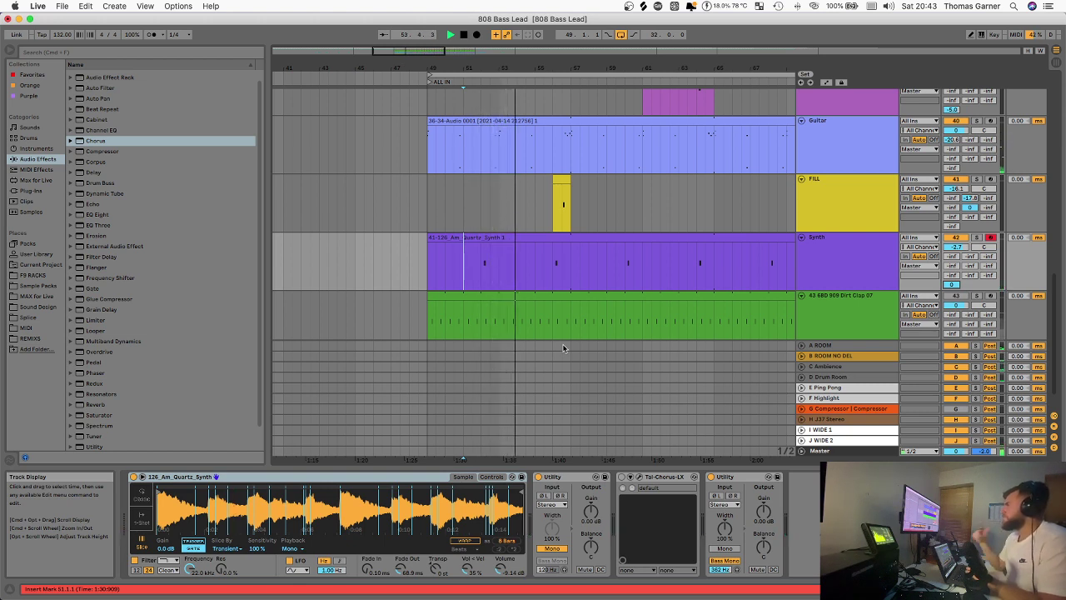
Check the device chain on J WIDE 2, then solo the Synth track and play it from 52.1.1.
left_click(480, 266)
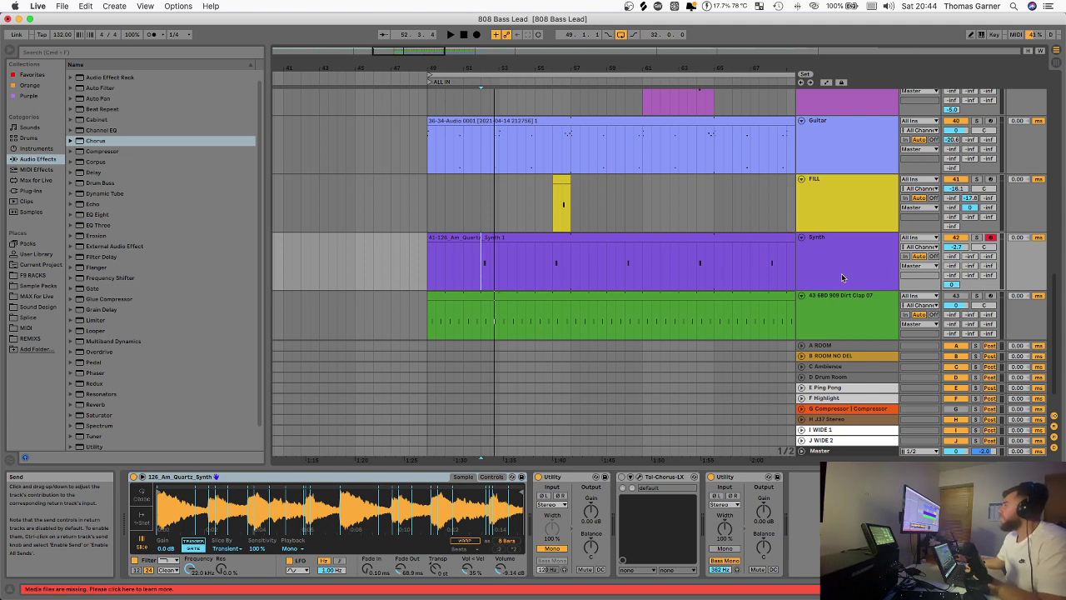
left_click(833, 441)
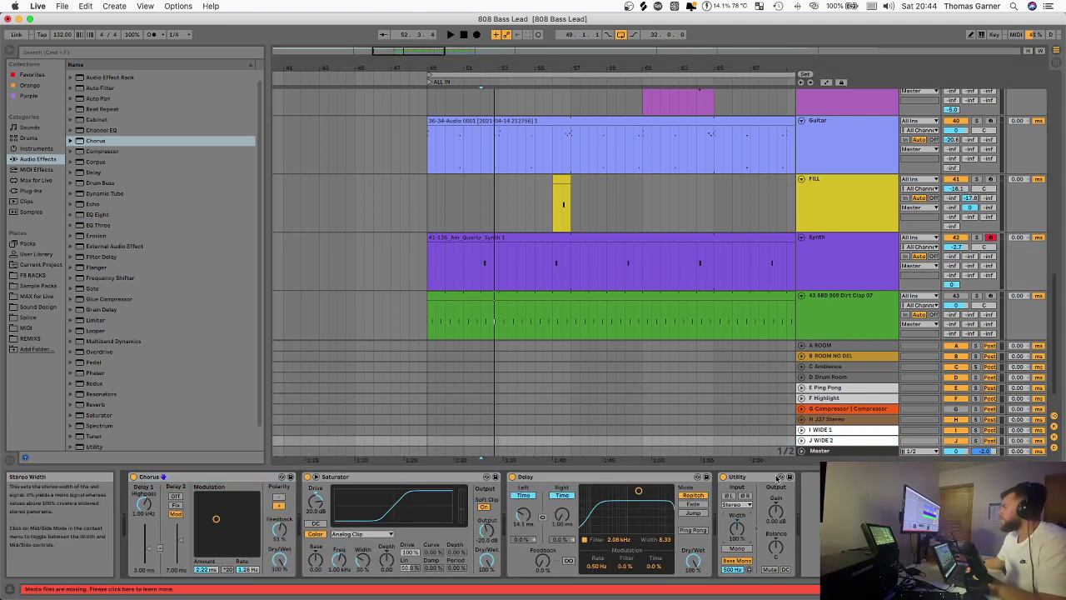
left_click(480, 277)
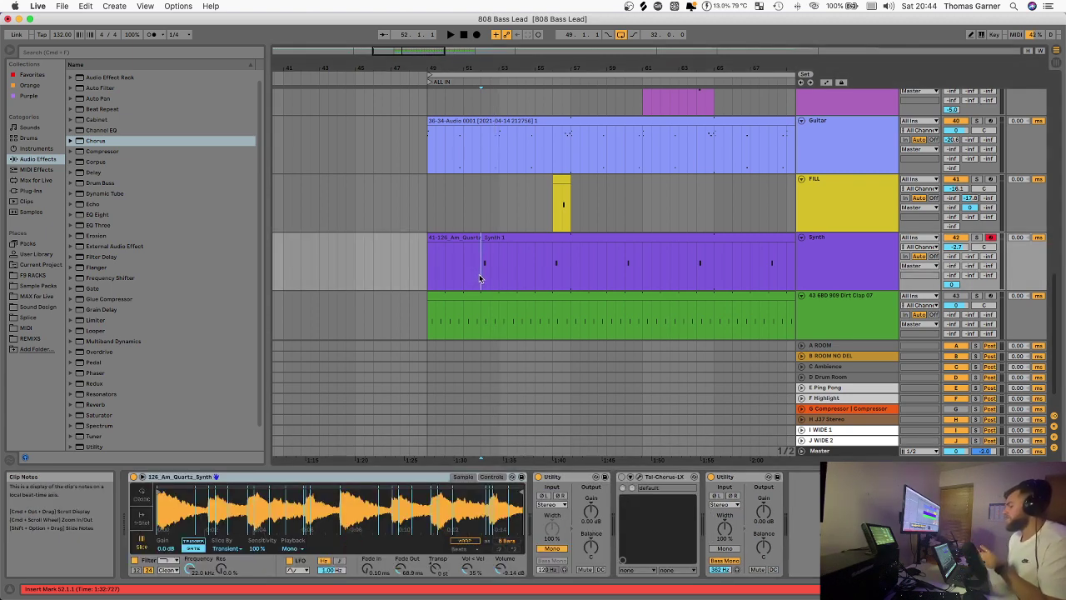
left_click(978, 239)
key("space")
key("space")
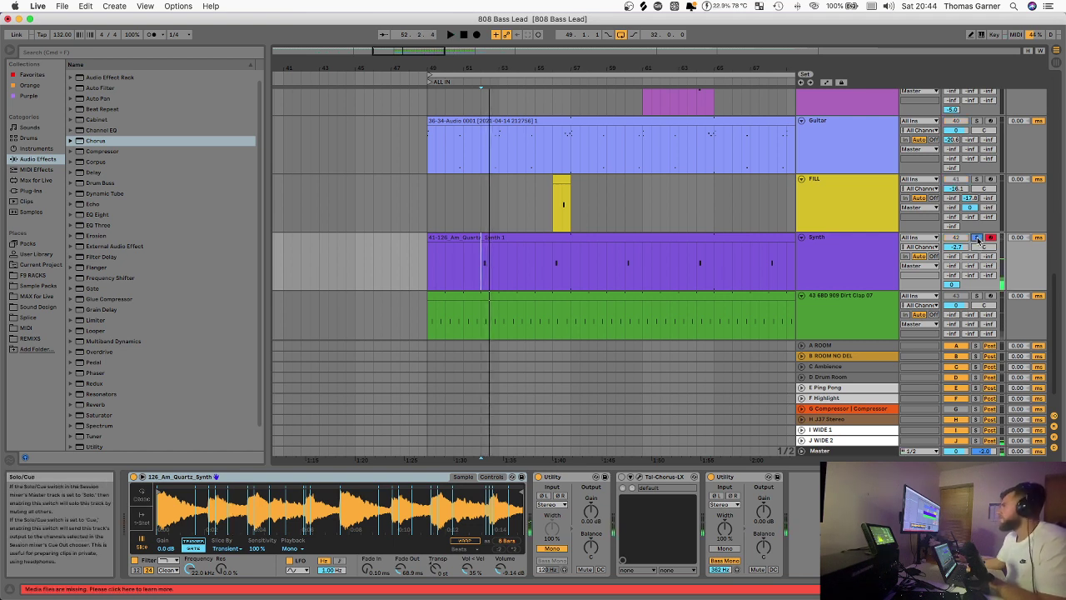
Unsolo the Synth track and replay the full mix from 52.1.1 with its J WIDE 2 send at 0 dB.
left_click(978, 239)
key("space")
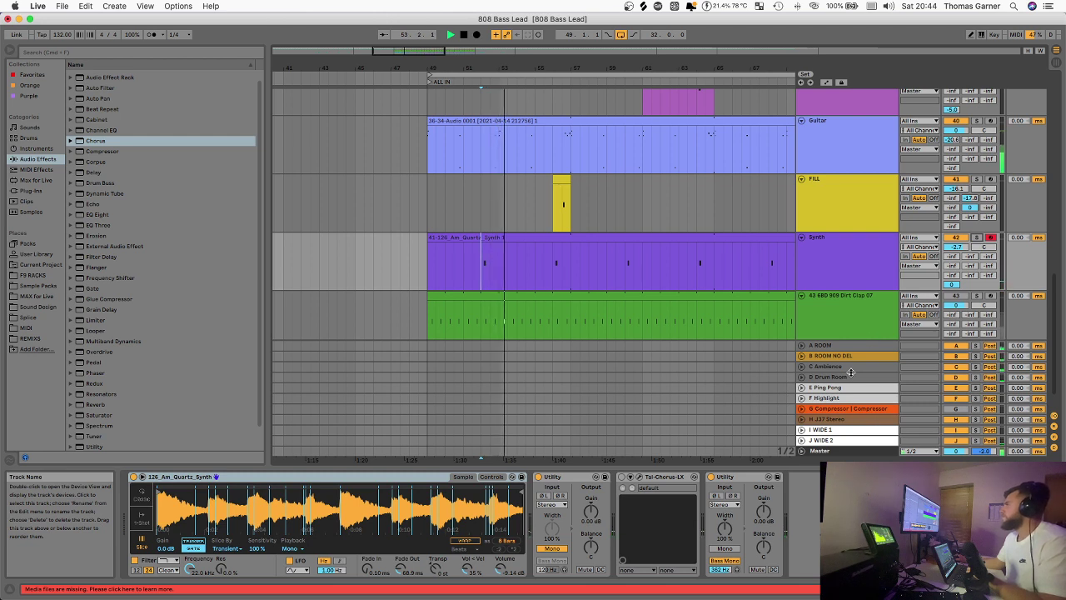
key("space")
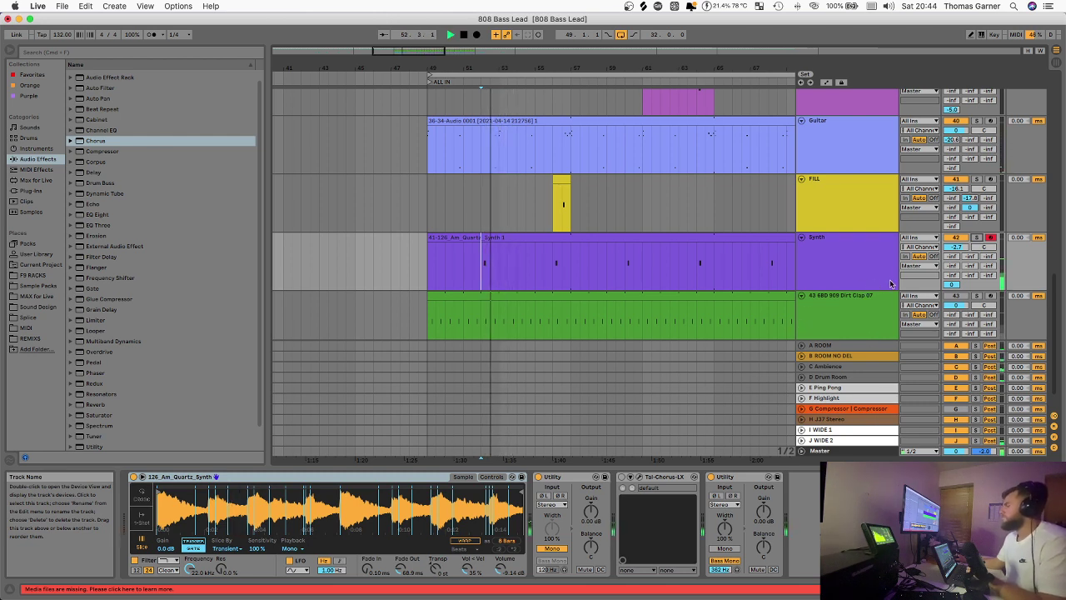
key("space")
Lower the Synth track's send to J WIDE 2 to -68.0 dB and inspect the return's device chain.
left_click_drag(956, 285, 957, 375)
left_click(844, 275)
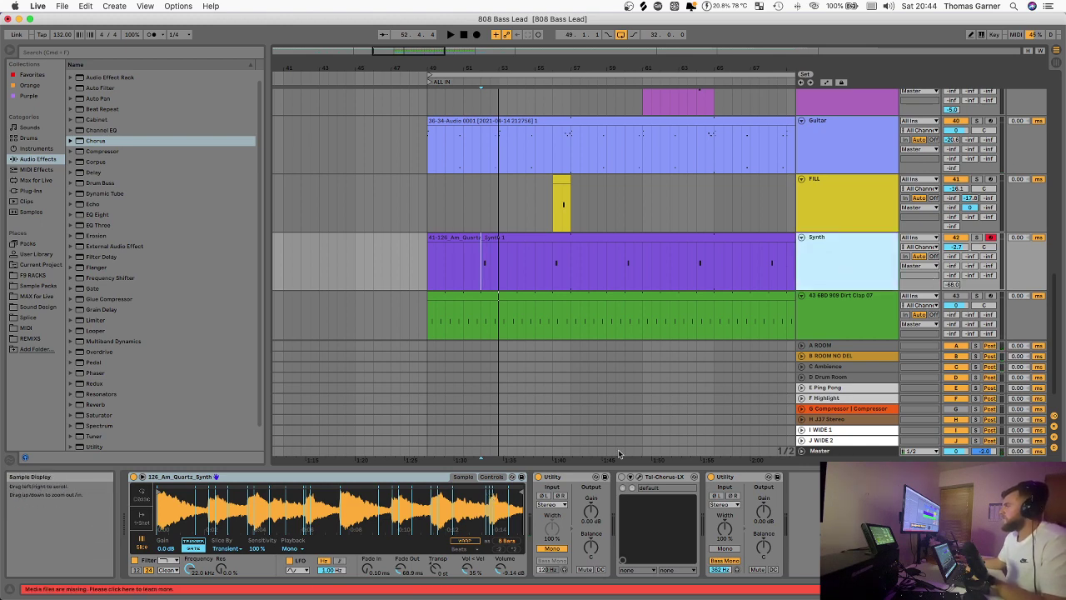
left_click(833, 440)
left_click_drag(775, 521, 737, 544)
key("super+z")
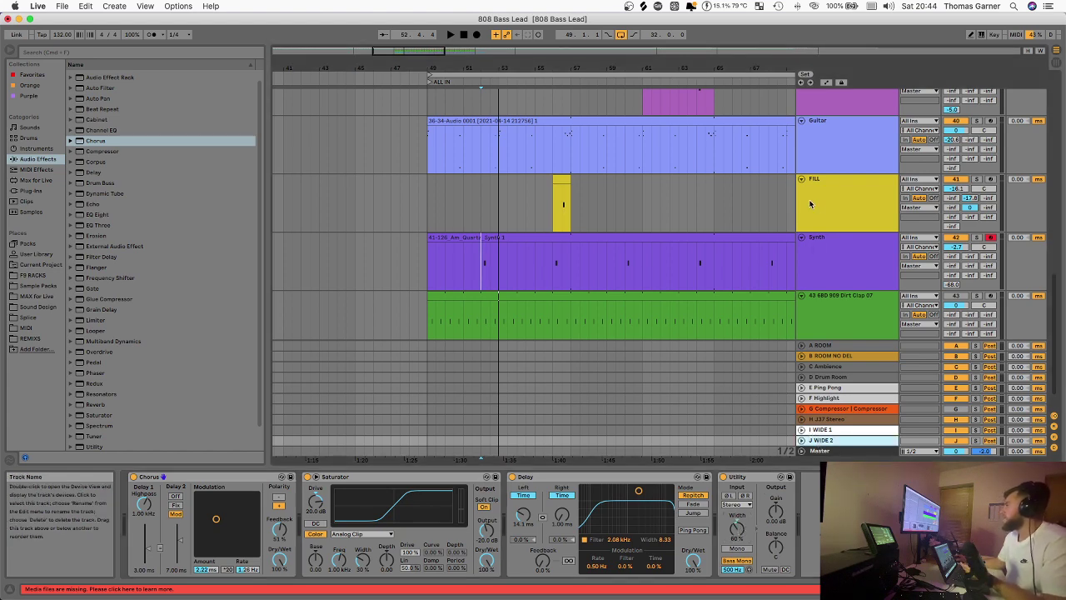
left_click(837, 273)
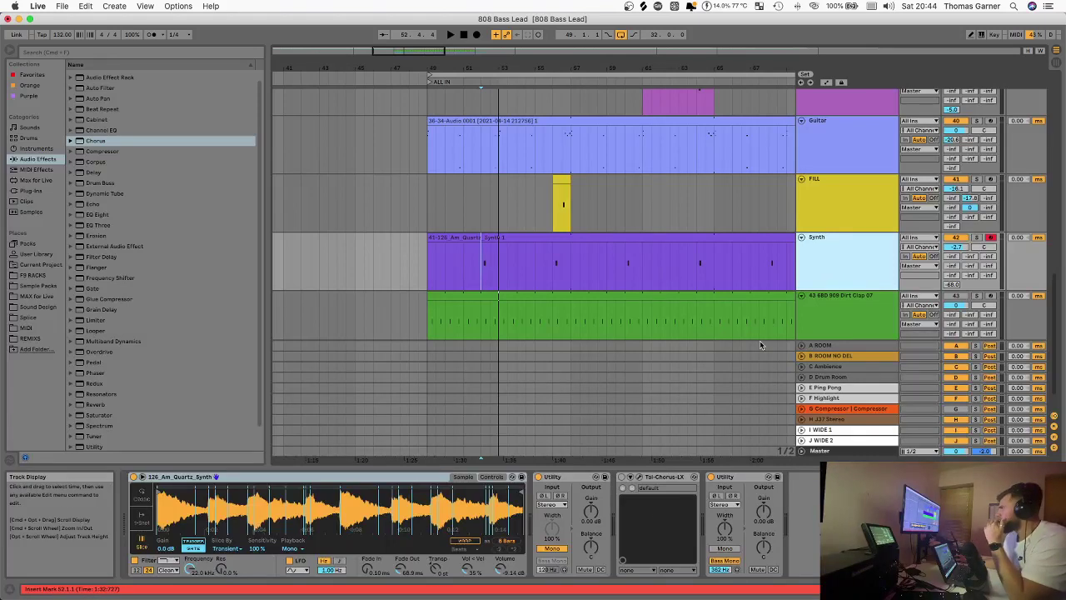
Open the Synth track's Tal-Chorus-LX window, examine its Stereo Width and Chorus controls, and close it.
left_click(657, 482)
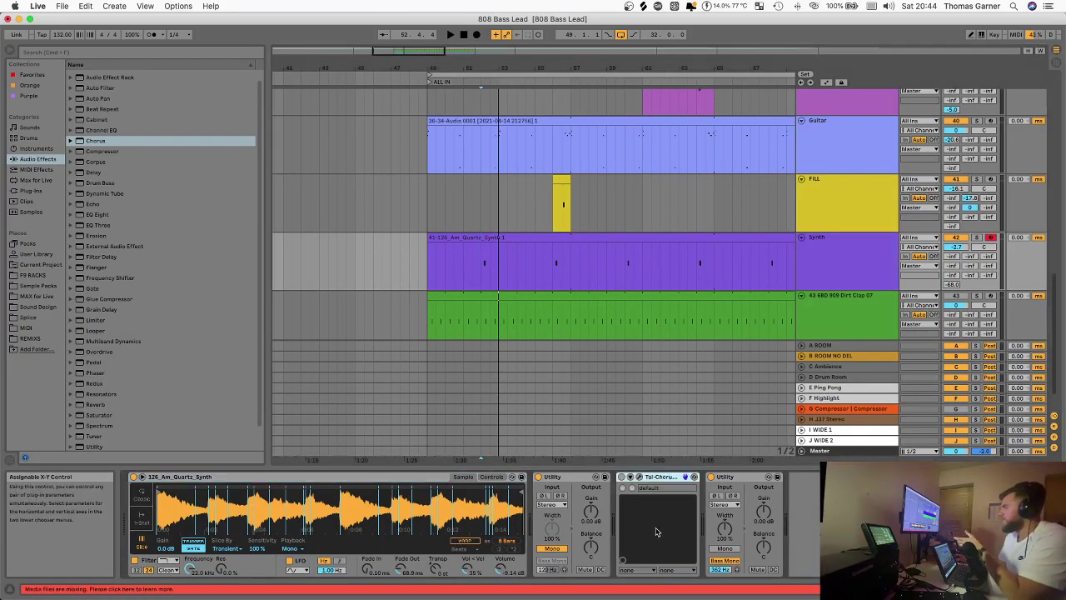
left_click(638, 477)
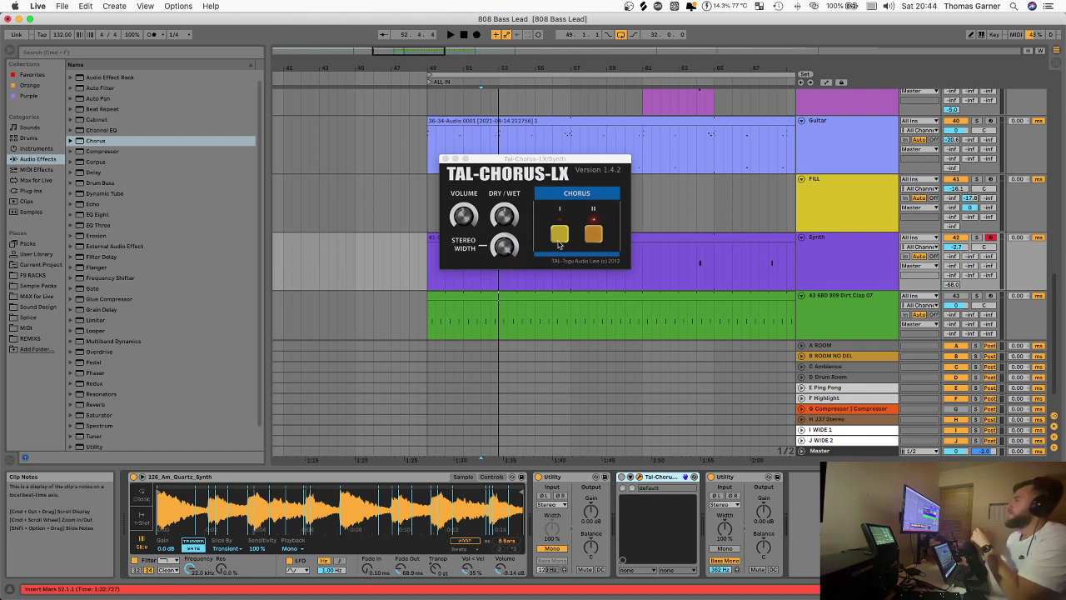
left_click(506, 256)
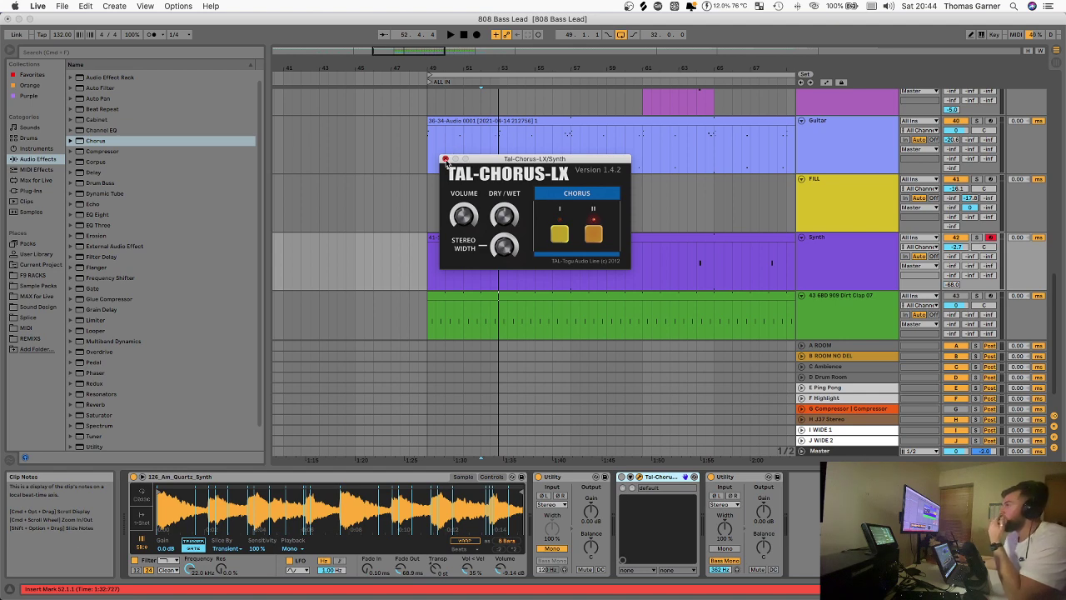
left_click(446, 159)
Solo the 909 Dirt Clap 07 track and play the dry clap from 49.1.1.
scroll(523, 293, "up", 5)
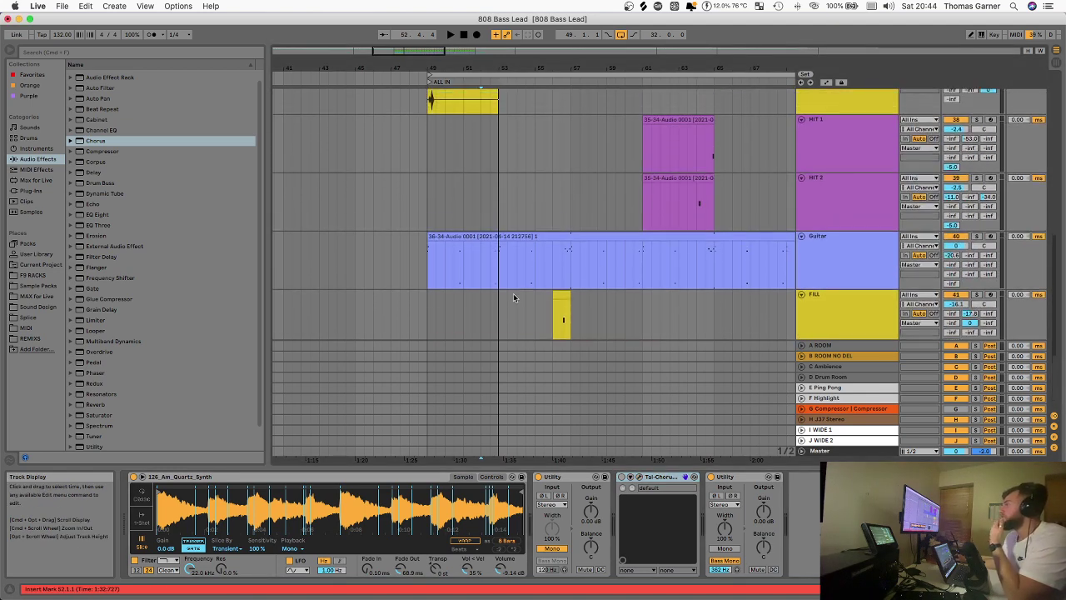
scroll(532, 296, "down", 3)
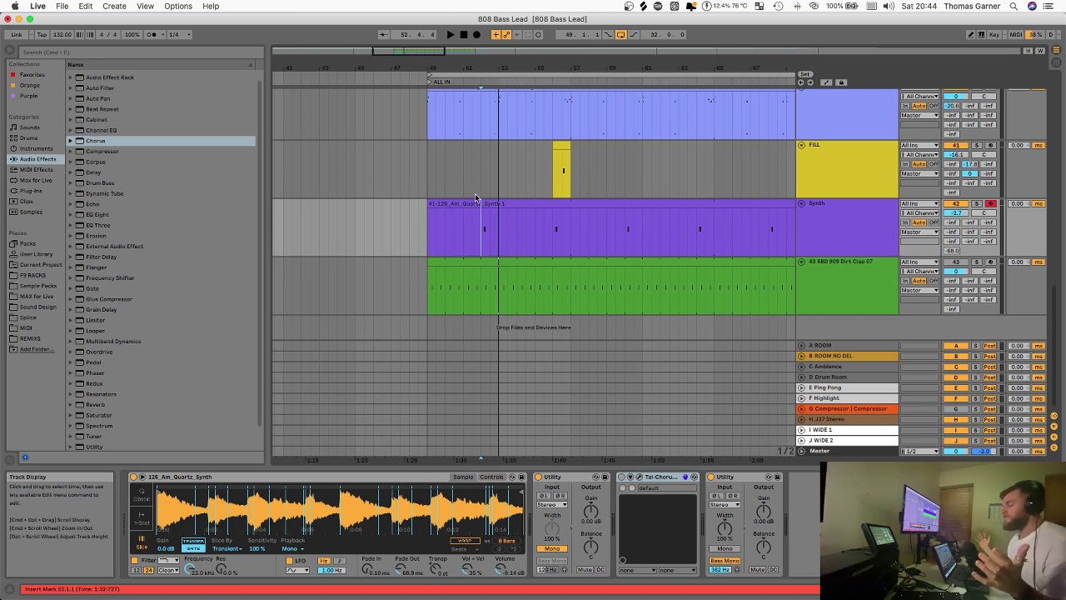
left_click(837, 297)
left_click(976, 262)
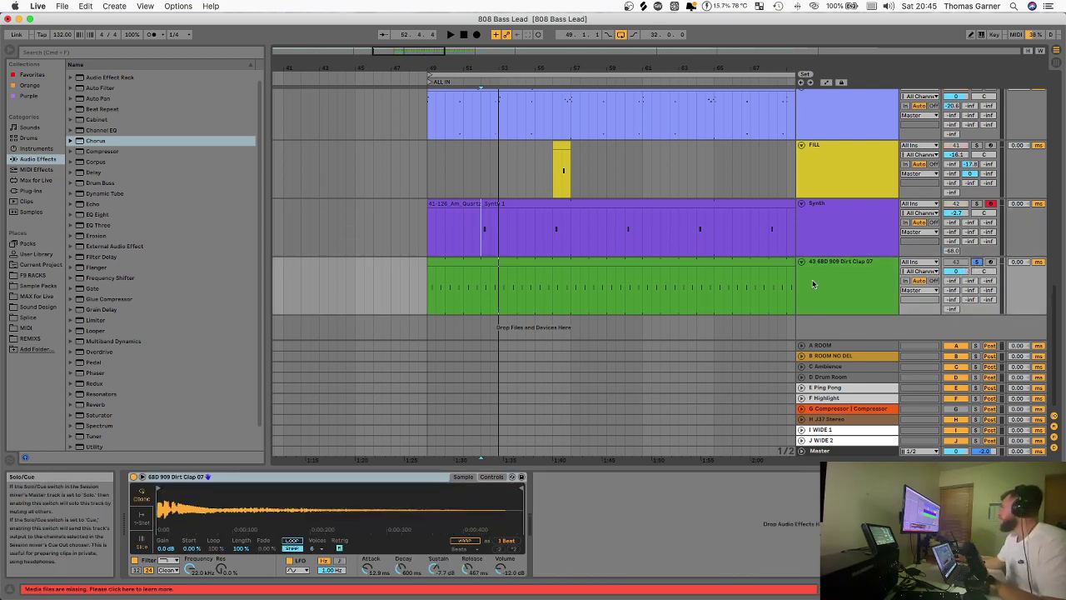
left_click(431, 288)
left_click(429, 288)
scroll(429, 288, "up", 8)
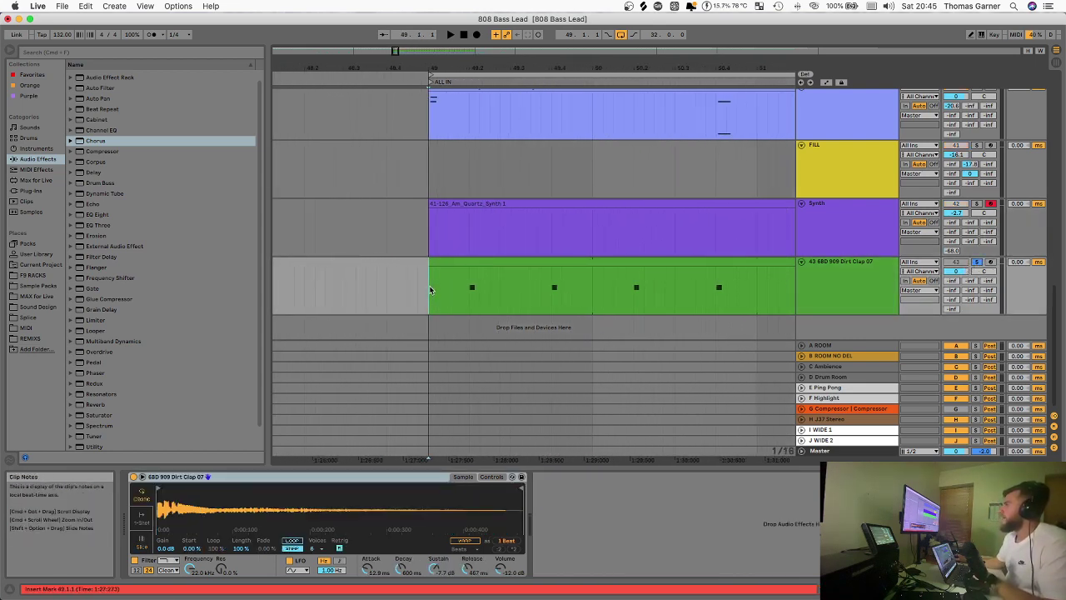
scroll(468, 285, "down", 2)
scroll(468, 285, "down", 1)
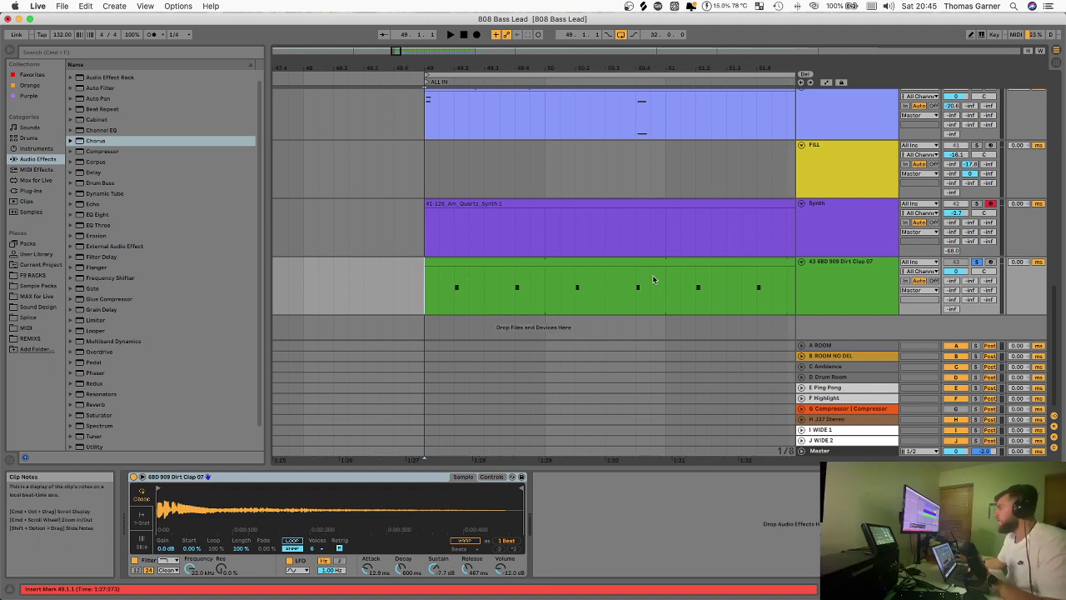
left_click(849, 287)
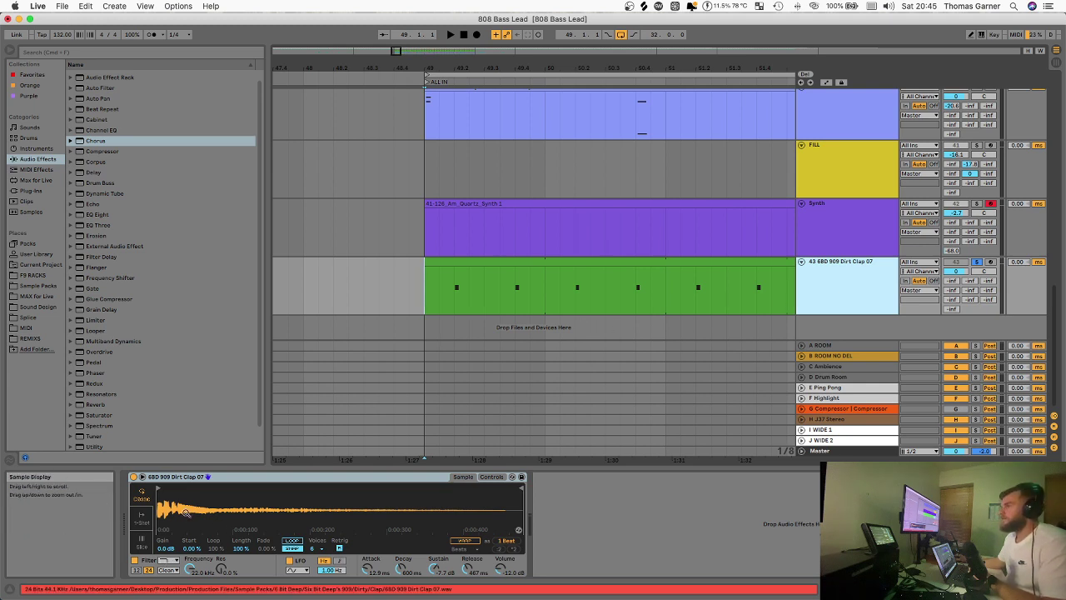
key("space")
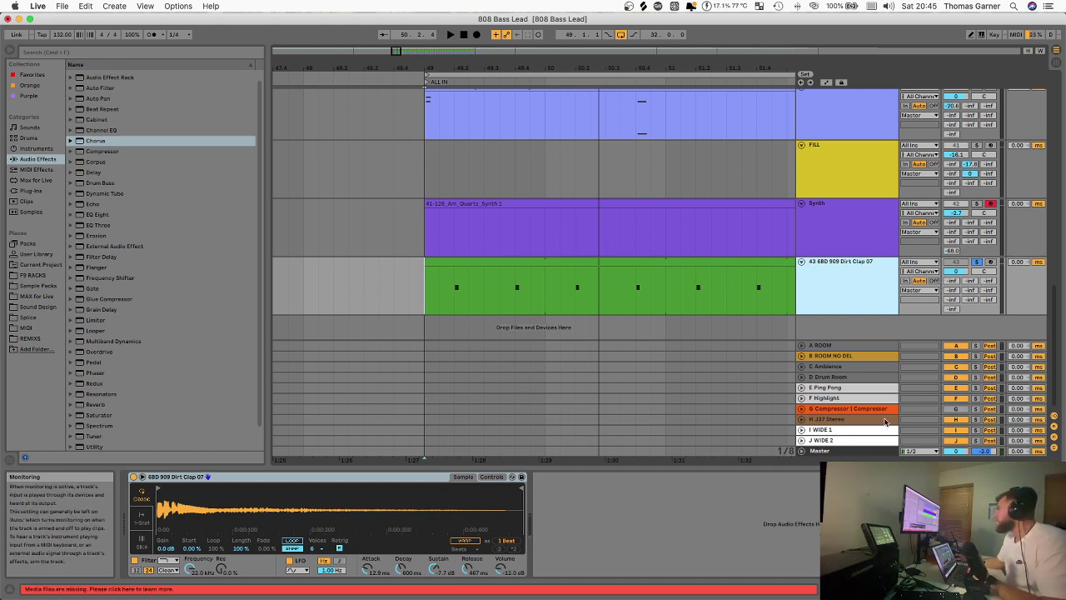
Deactivate the Saturator on I WIDE 1 and play the soloed clap with its send to that return at 0 dB.
left_click(823, 428)
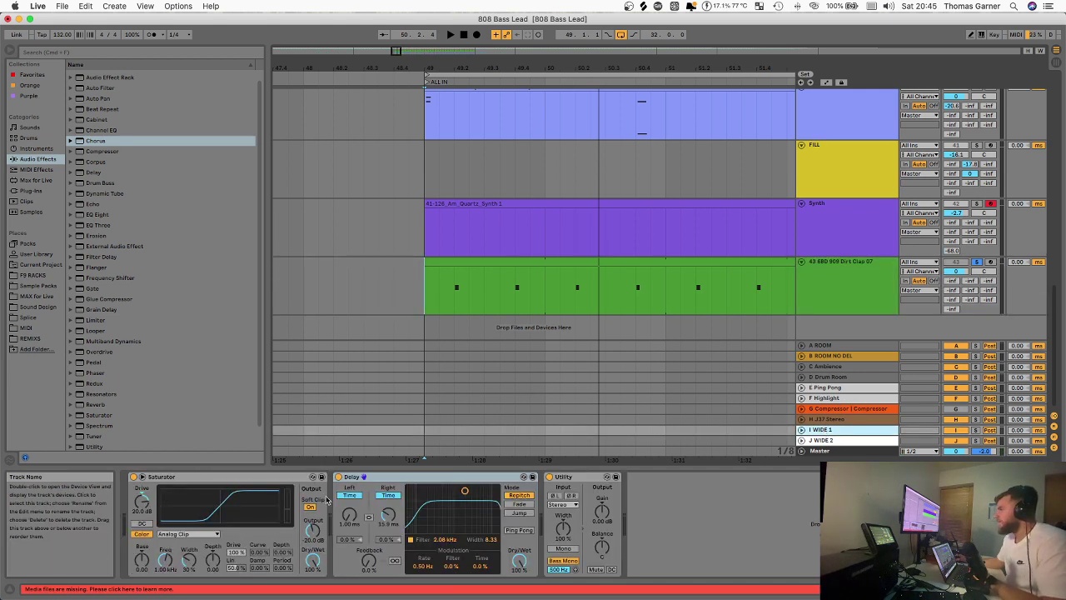
left_click(133, 477)
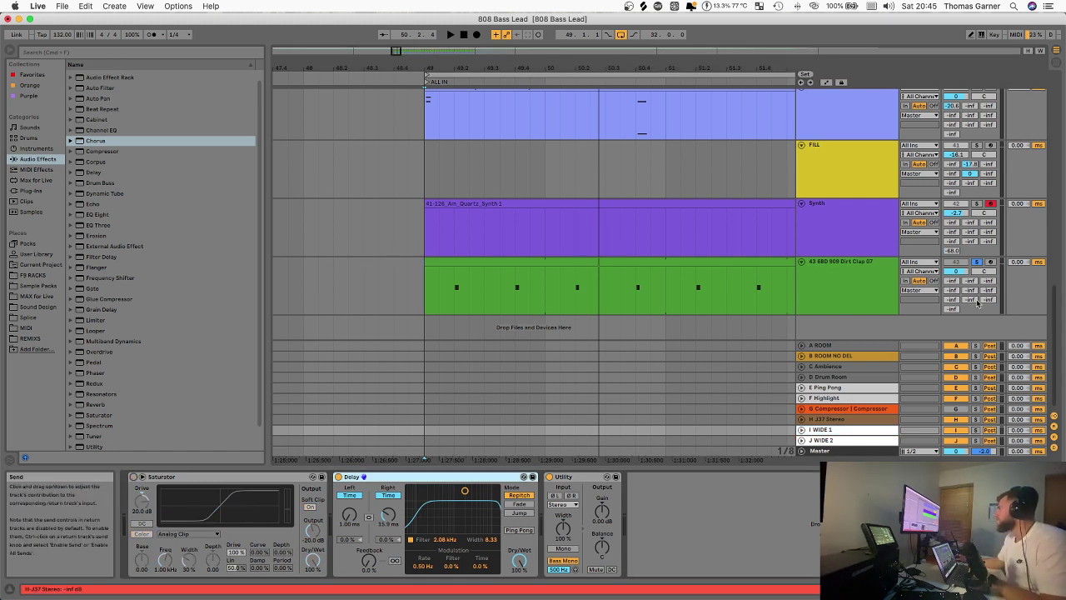
left_click_drag(986, 300, 986, 287)
key("space")
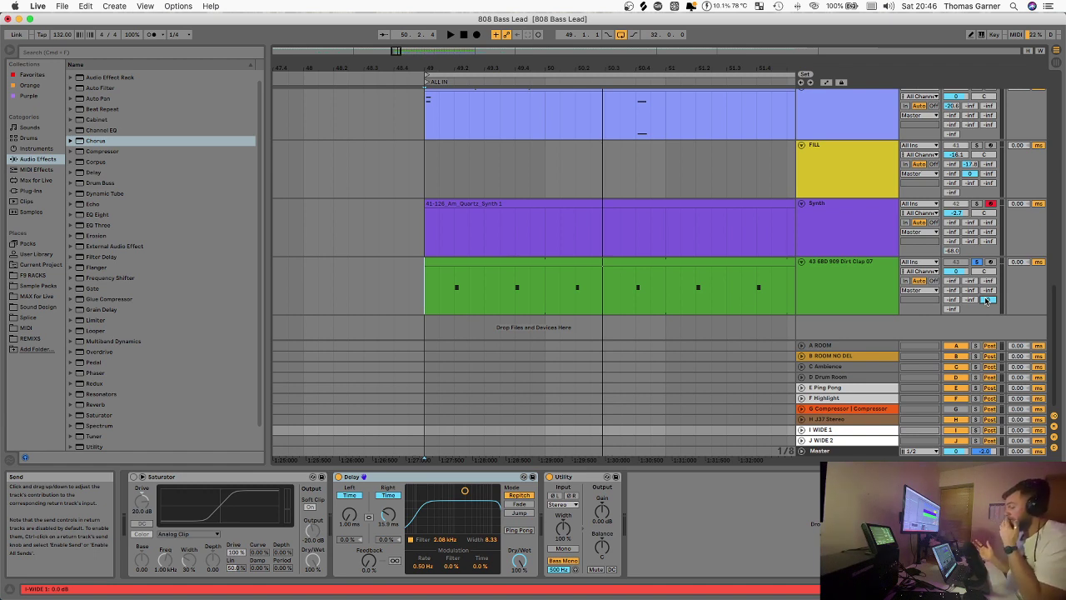
Reactivate I WIDE 1's Saturator and play the clap with its 0 dB send moved from I WIDE 1 to J WIDE 2.
left_click(133, 477)
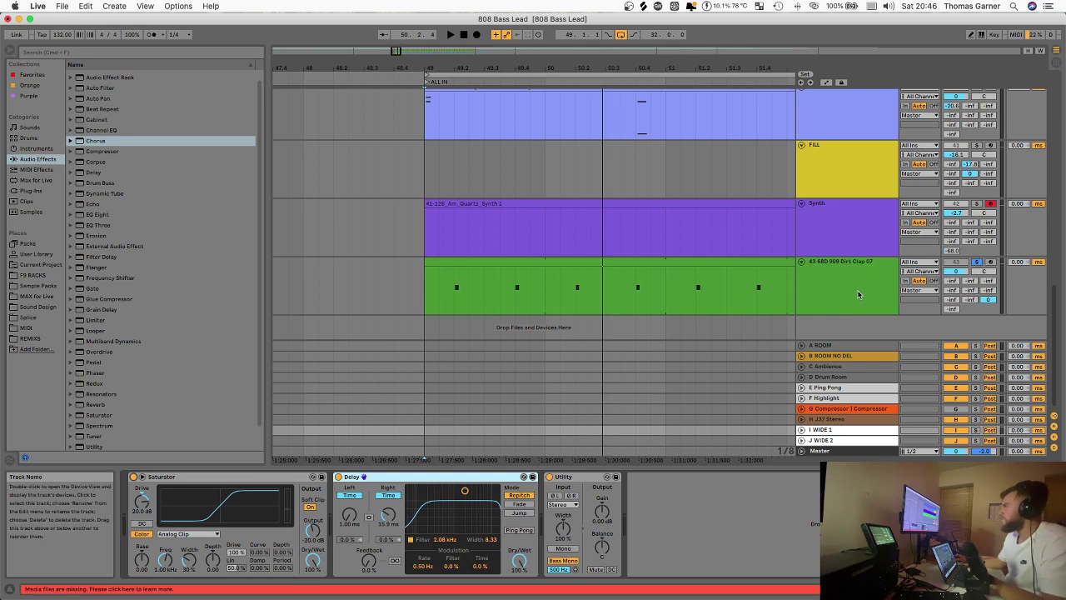
left_click(787, 290)
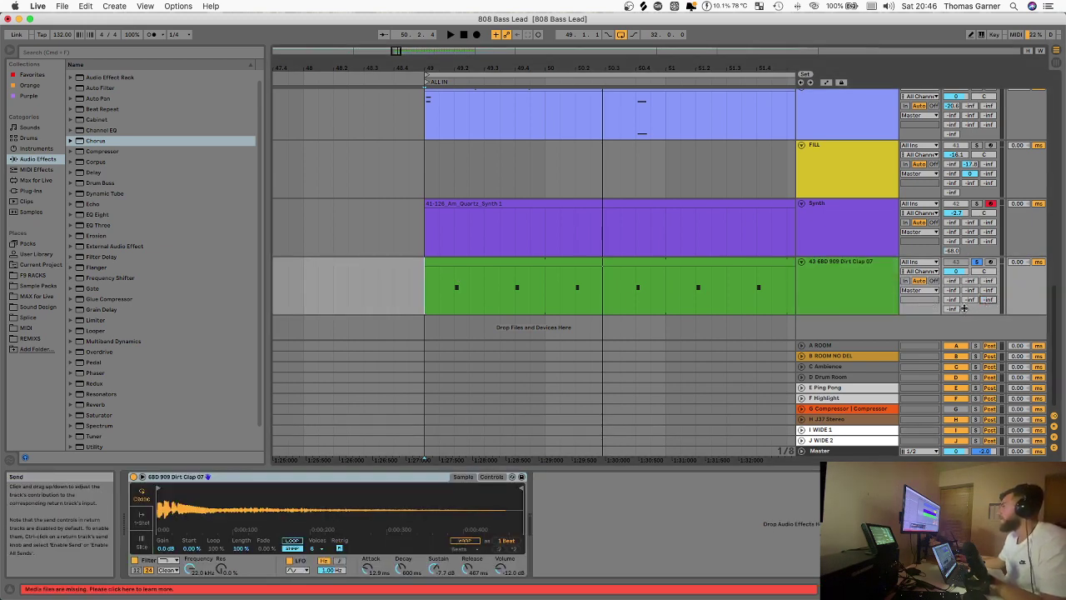
left_click(833, 450)
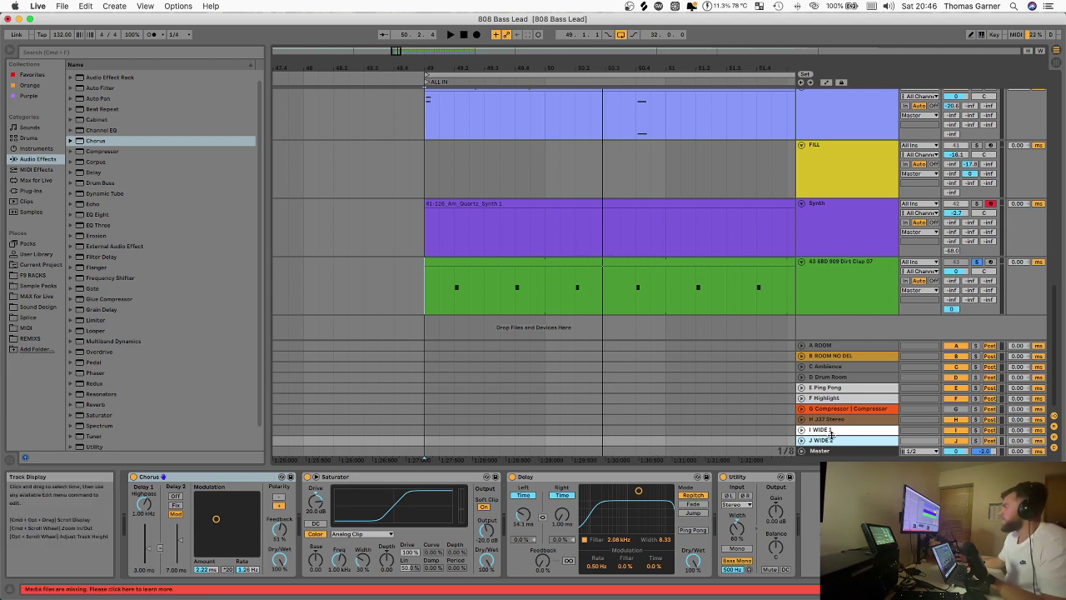
key("space")
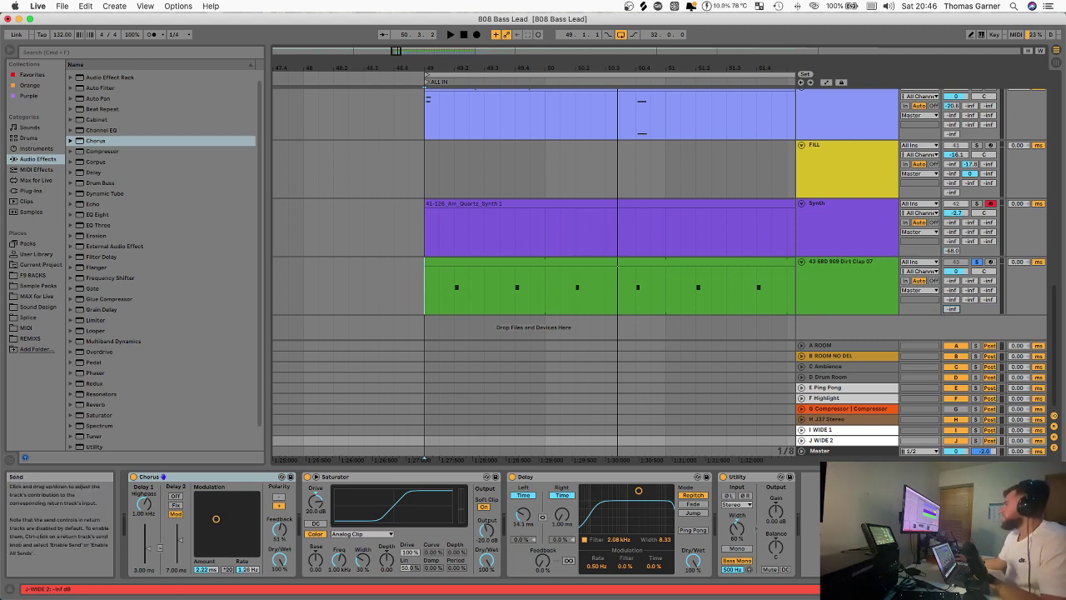
Select the Synth track to display its device chain.
left_click(835, 219)
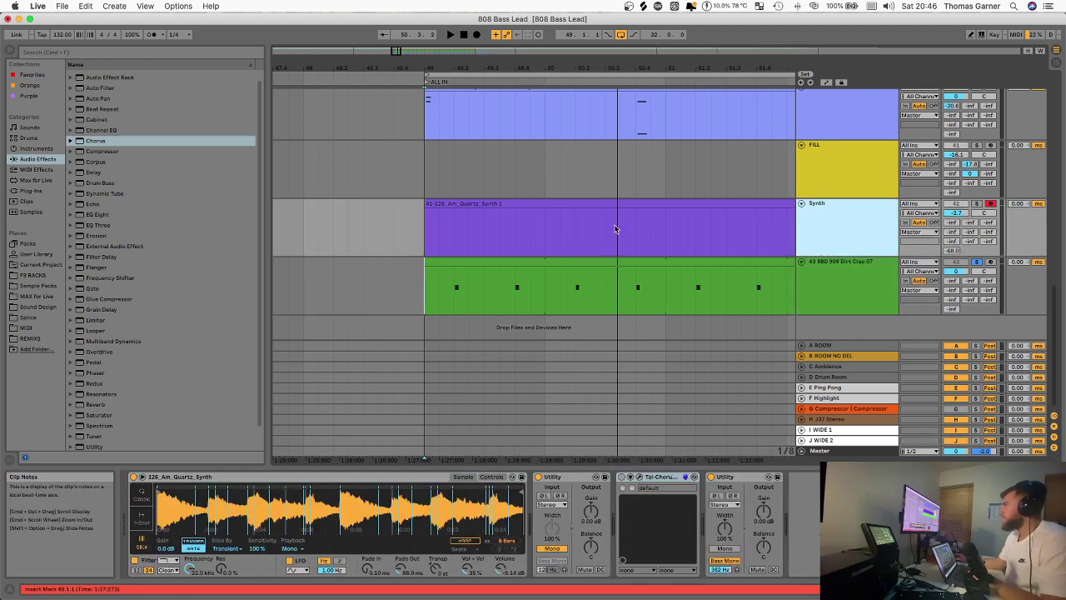
scroll(608, 230, "down", 5)
scroll(608, 229, "up", 2)
scroll(612, 230, "right", 3)
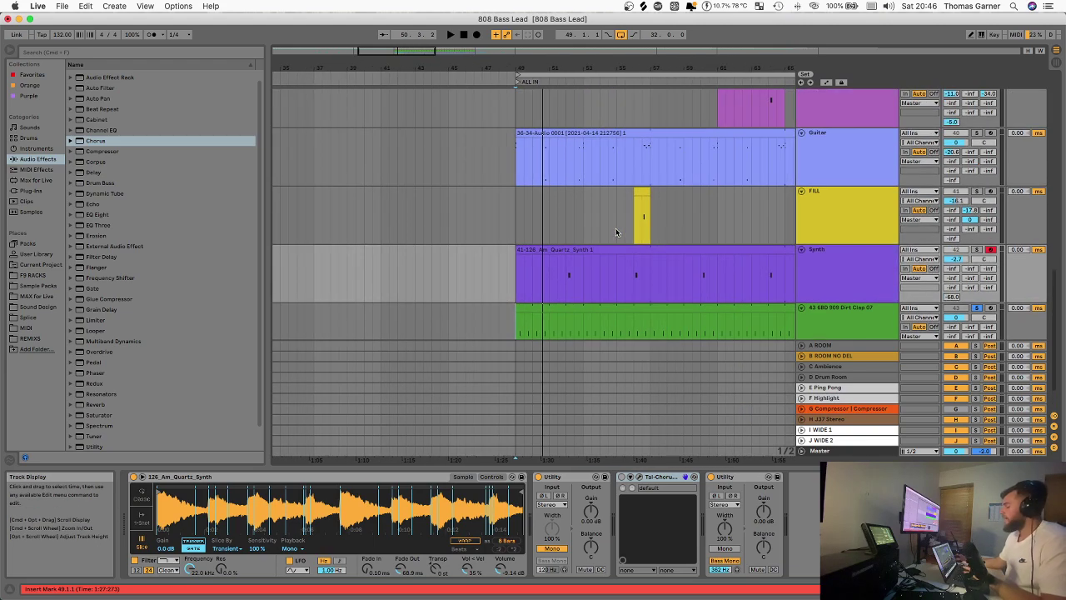